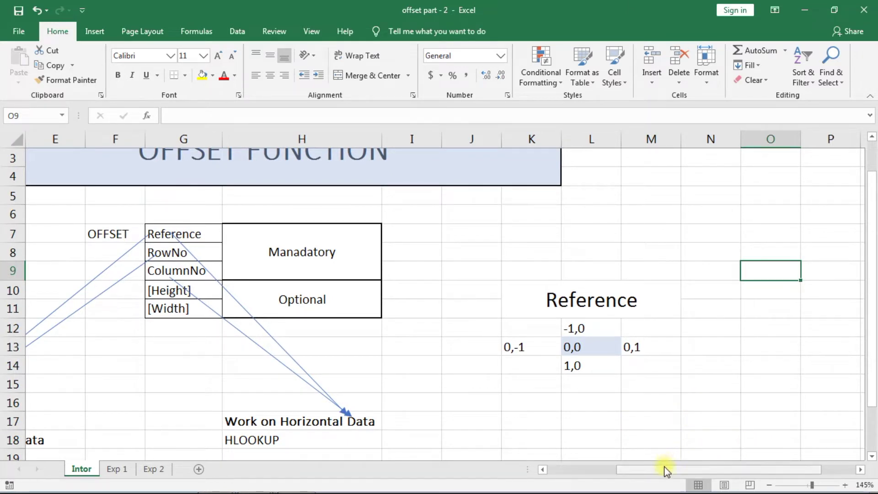
Examine the OFFSET function's argument list in G7:G11 together with the mandatory and optional labels beside it
left_click_drag(667, 469, 615, 469)
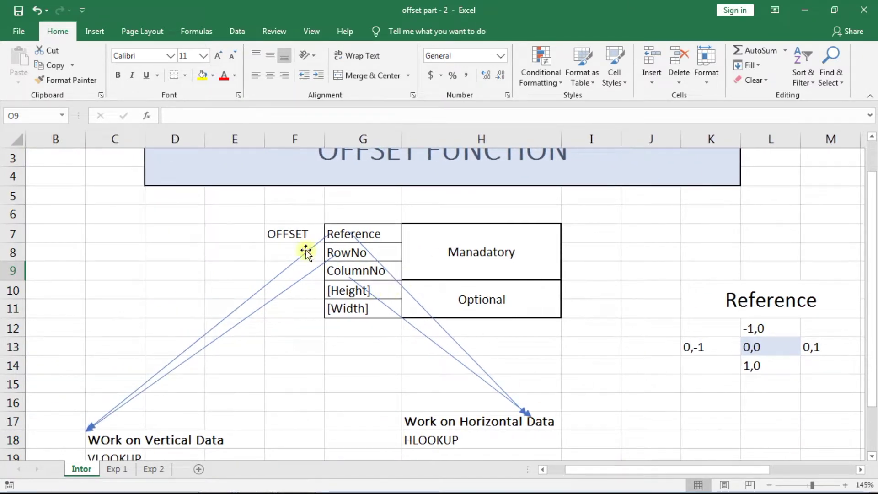
left_click(276, 231)
left_click(369, 235)
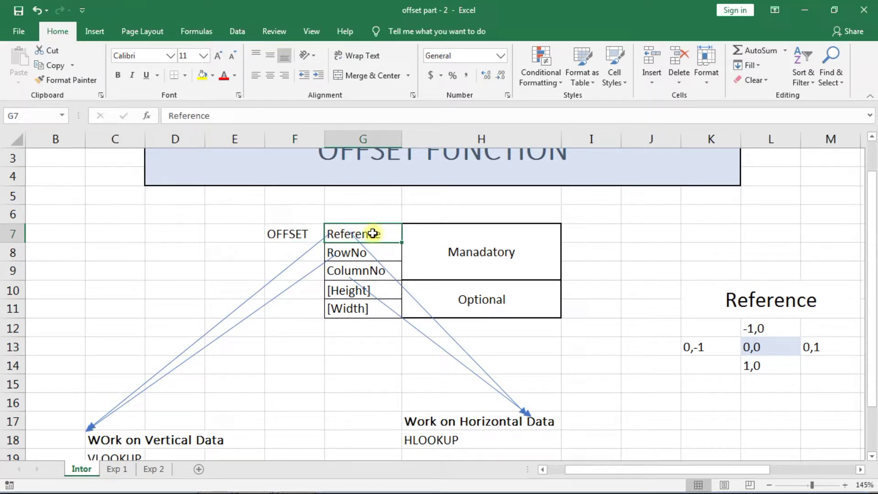
left_click(380, 253)
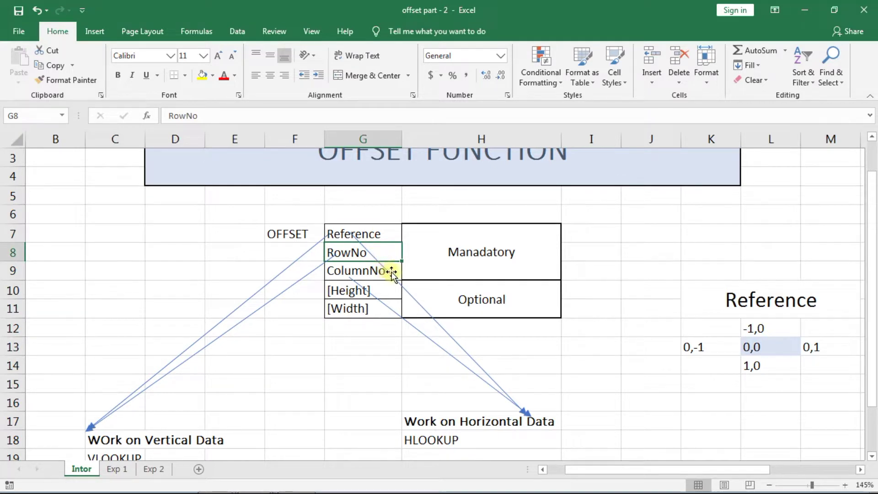
left_click(394, 269)
left_click_drag(389, 237, 391, 271)
left_click(424, 243)
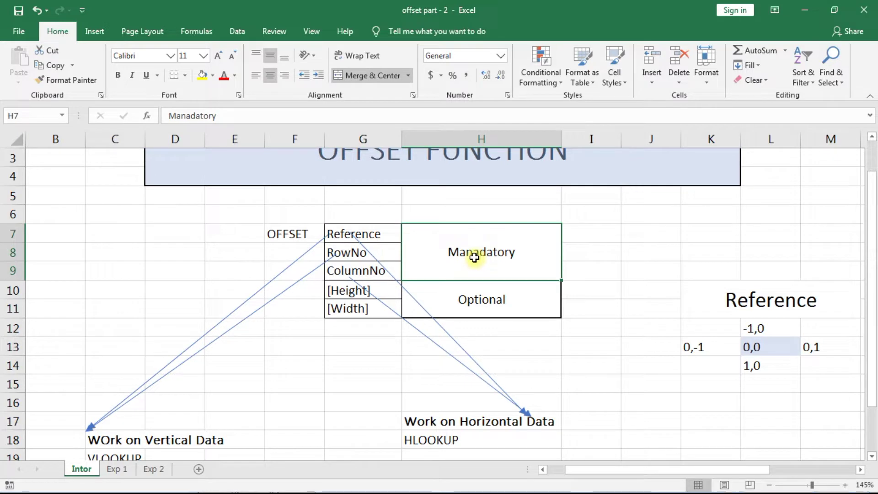
left_click(349, 291)
left_click(352, 309)
left_click(480, 301)
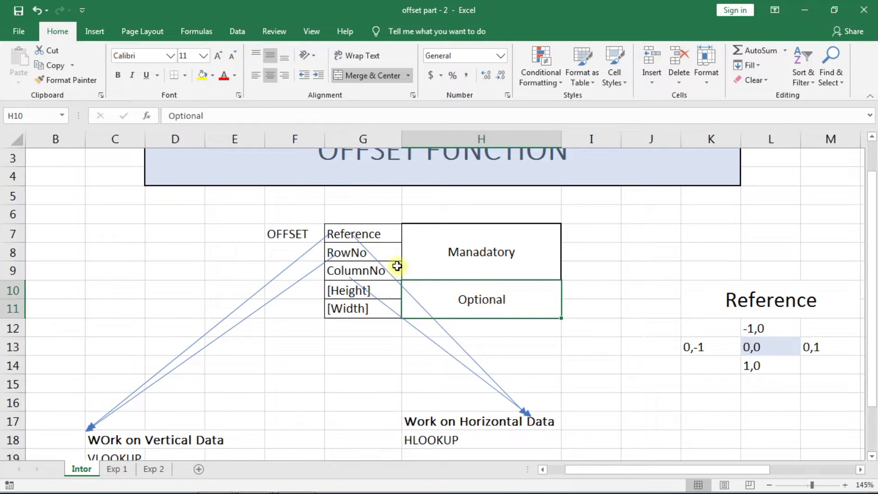
left_click(387, 252)
left_click(392, 271)
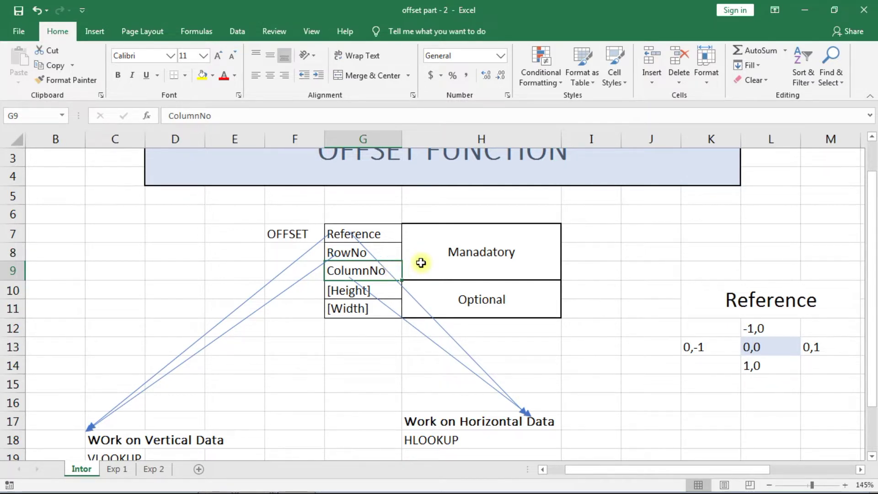
left_click_drag(369, 237, 369, 305)
left_click(588, 291)
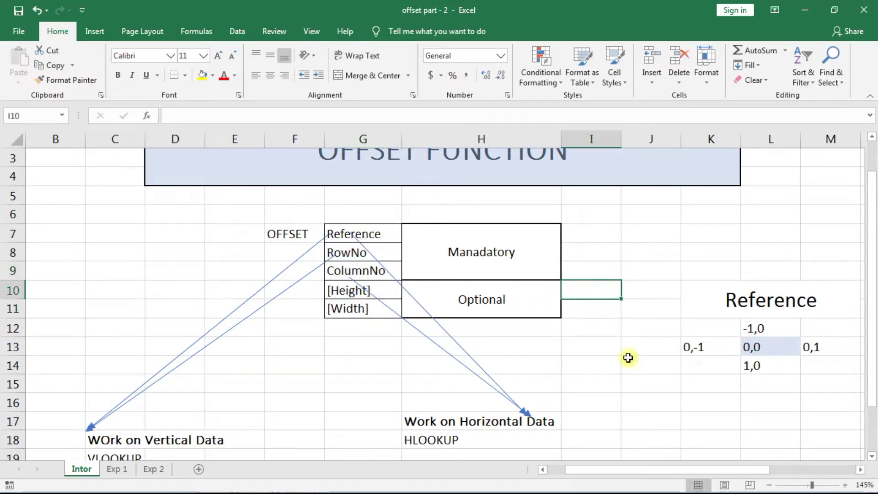
Extend the Reference diagram downward by entering the offset coordinates 2,0 in L15 and 3,0 in L16
left_click_drag(570, 470, 638, 471)
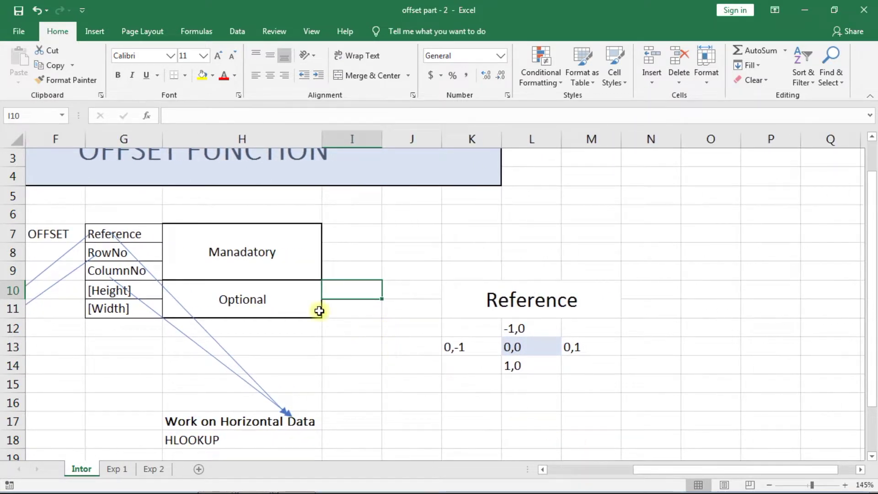
left_click(514, 348)
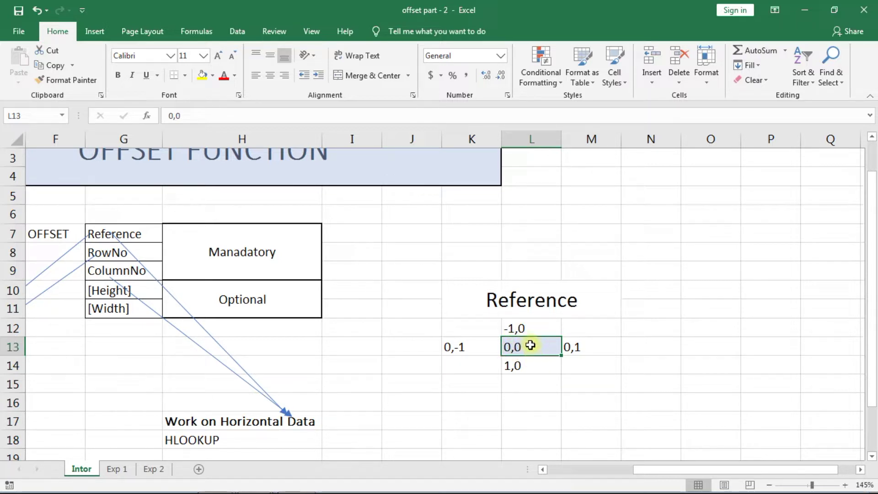
left_click(567, 383)
left_click(525, 351)
left_click(527, 364)
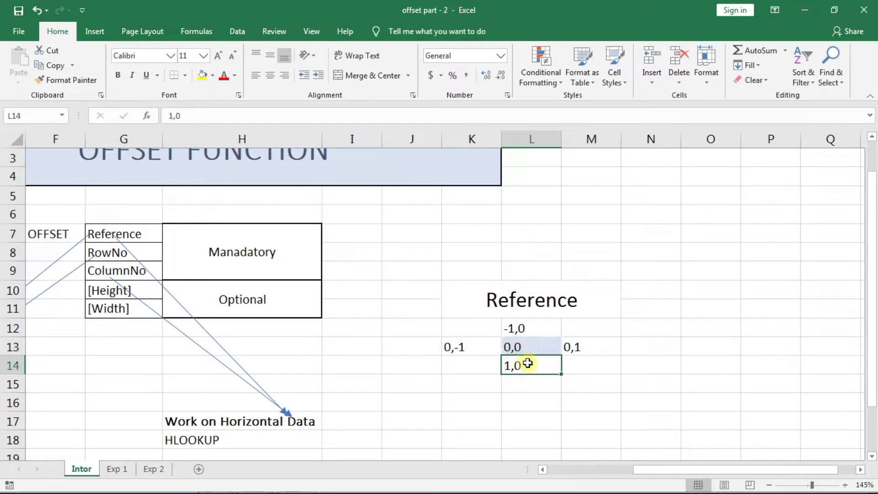
left_click(521, 381)
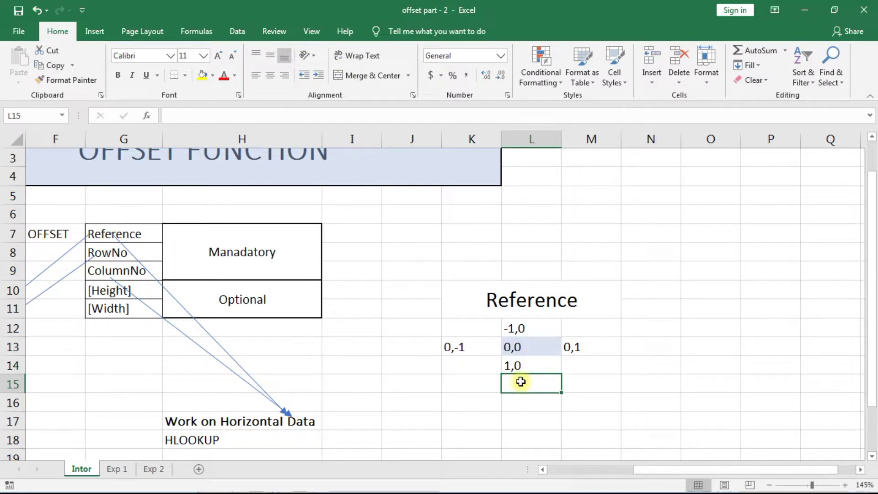
type("2,")
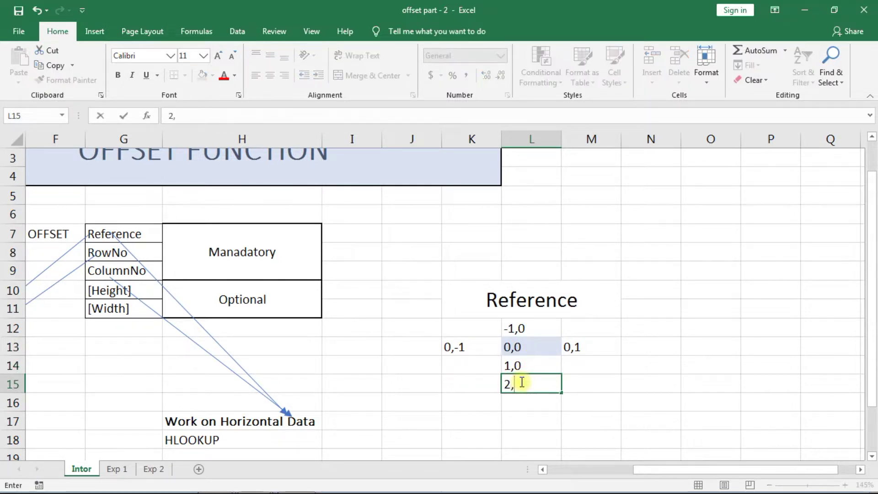
type("0")
key("Return")
type("3")
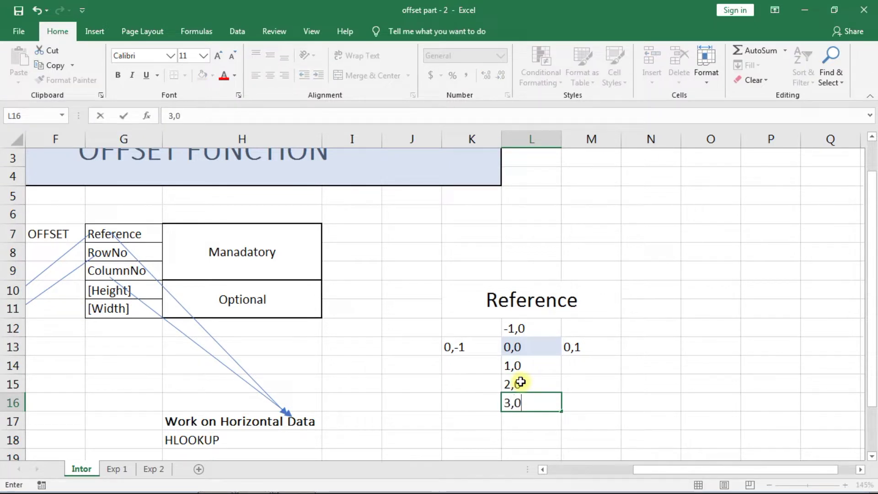
type(",0")
key("Return")
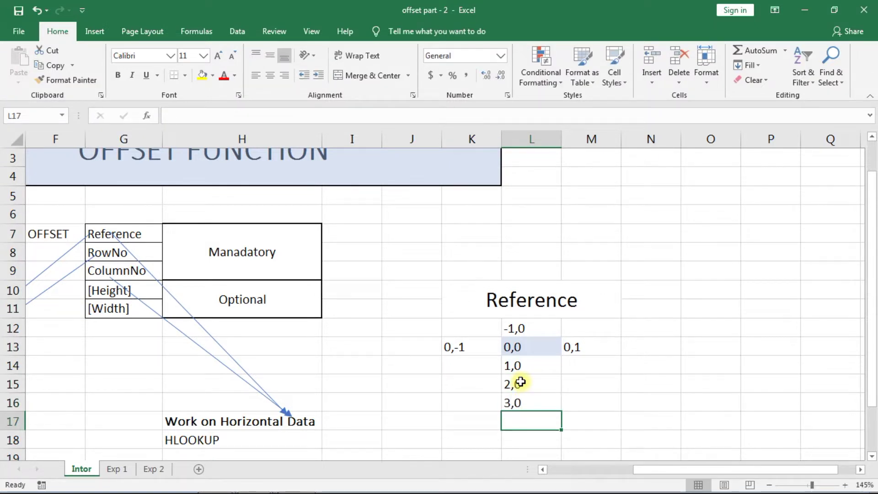
Try to enter the upward offset coordinate -2,0 in cell L9, above the Reference heading
left_click(527, 327)
left_click(526, 274)
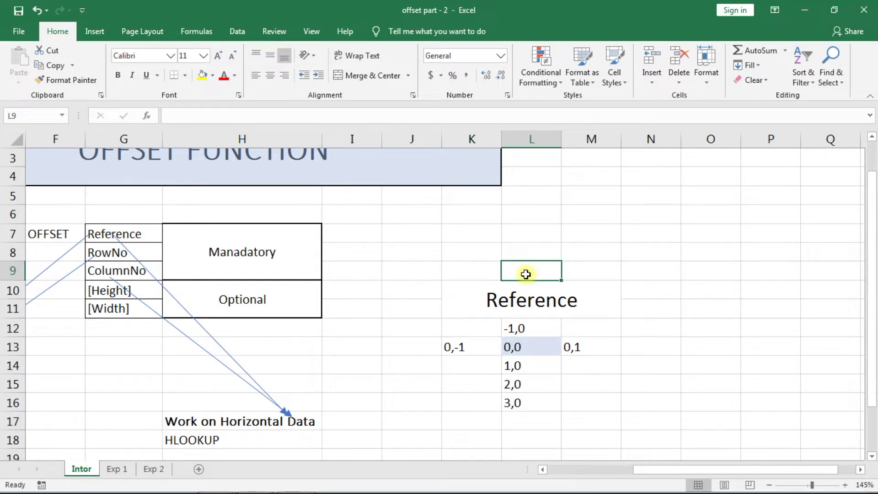
type("-2,0")
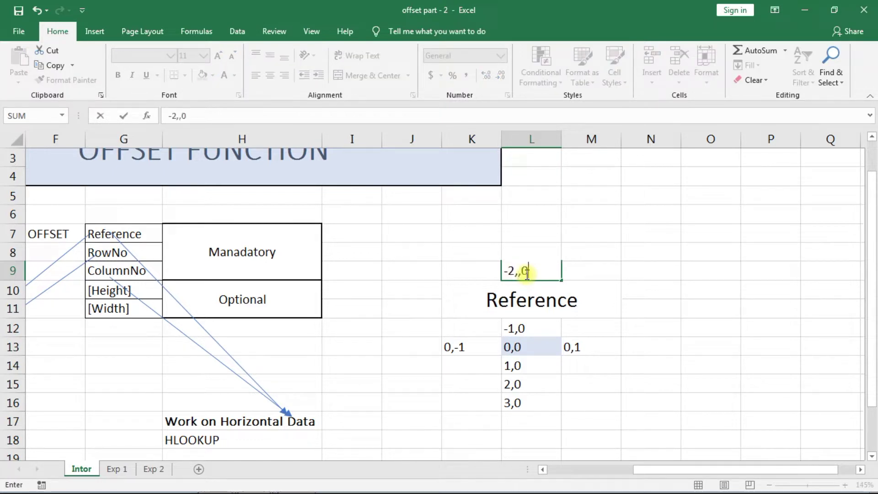
key("Up")
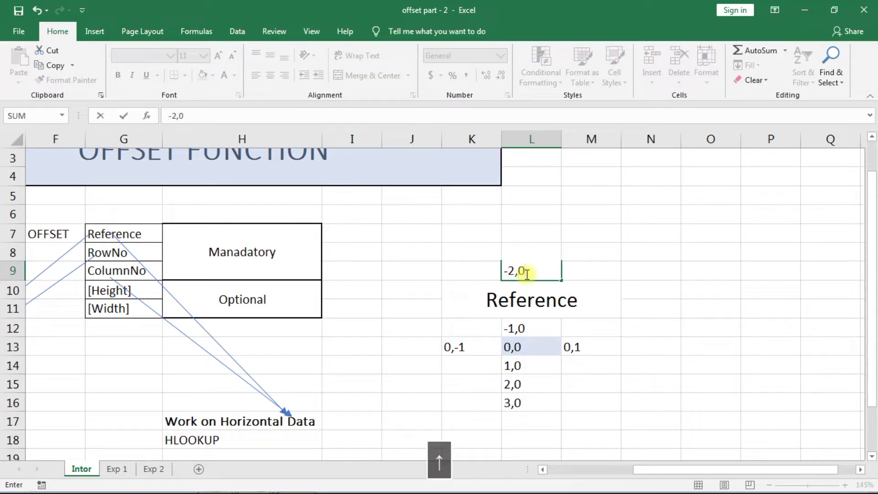
key("Return")
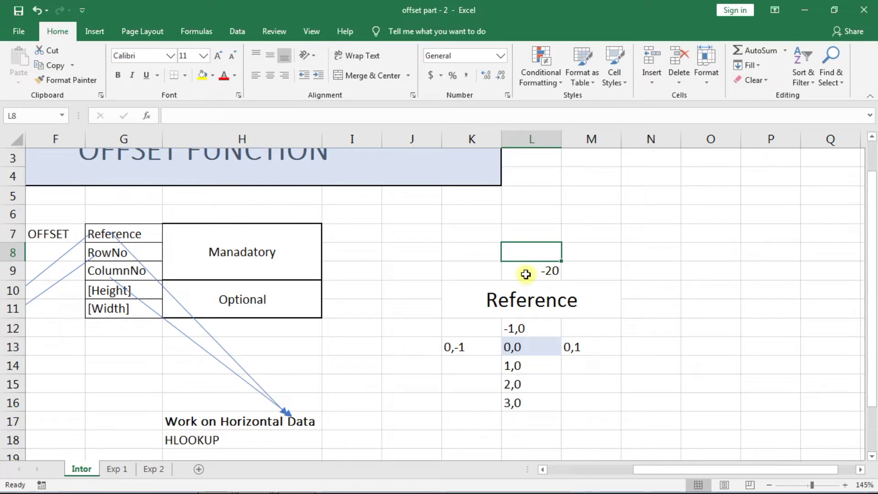
key("Down")
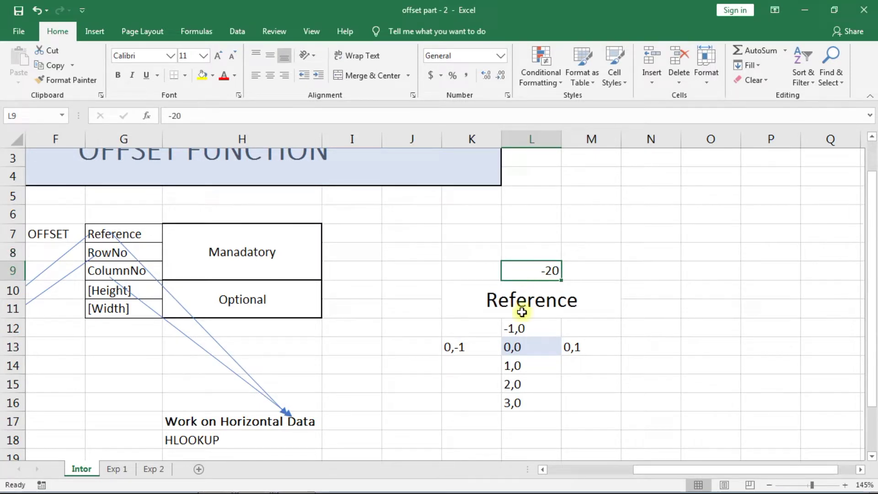
Enter the offset coordinate -2,0 as text in cell L8, using a leading apostrophe like the -1,0 entry
left_click(515, 331)
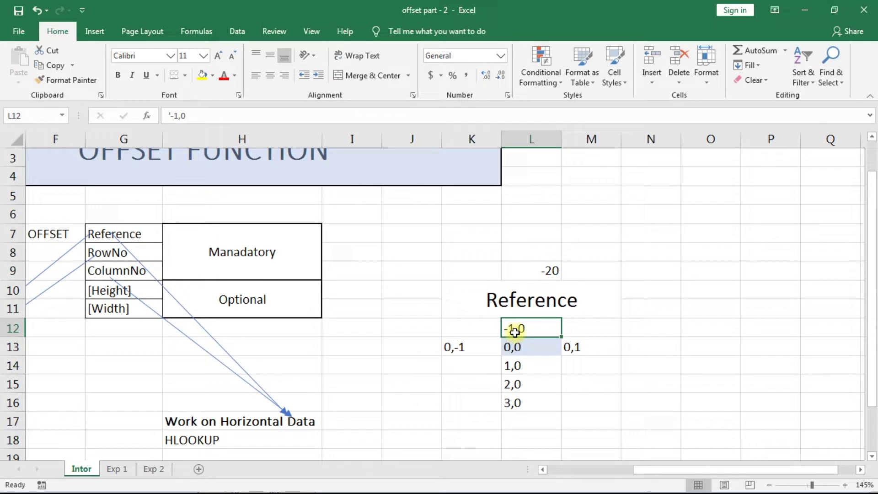
left_click(546, 255)
type("'")
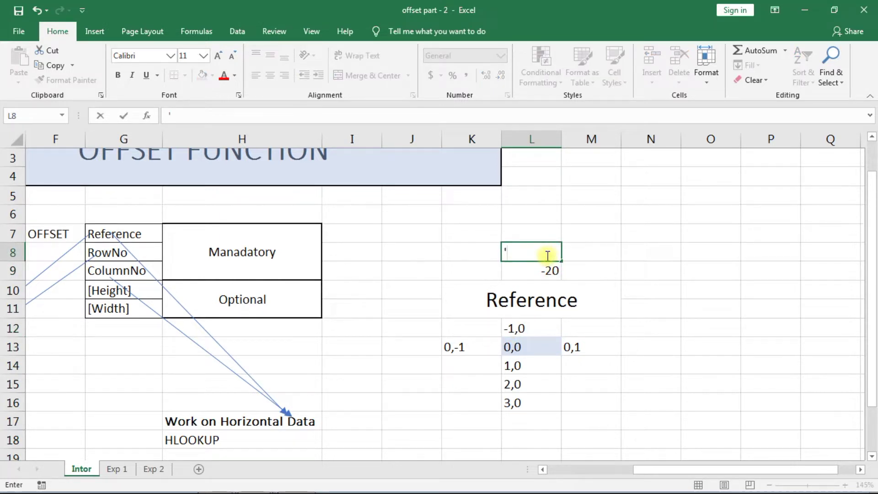
type("-2,0")
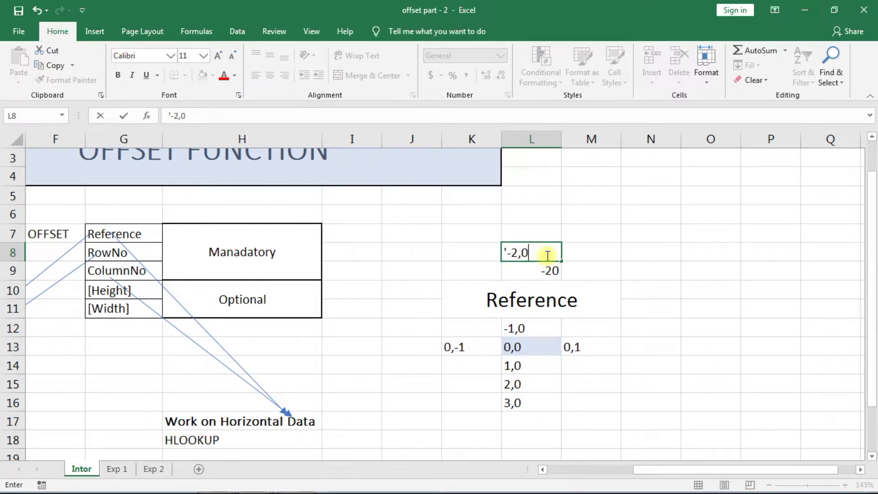
key("Return")
Enter the offset coordinate -3,0 as text in cell L7, above the -2,0 entry
key("Up")
key("Up")
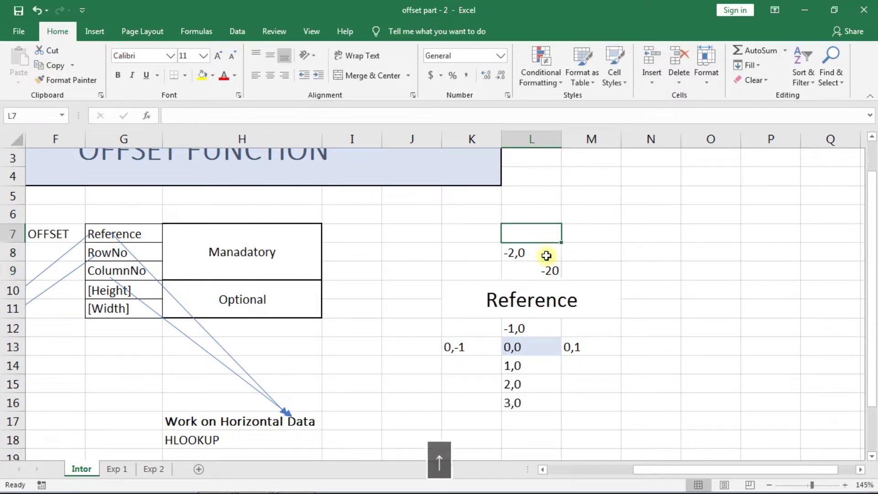
type("'-3,3")
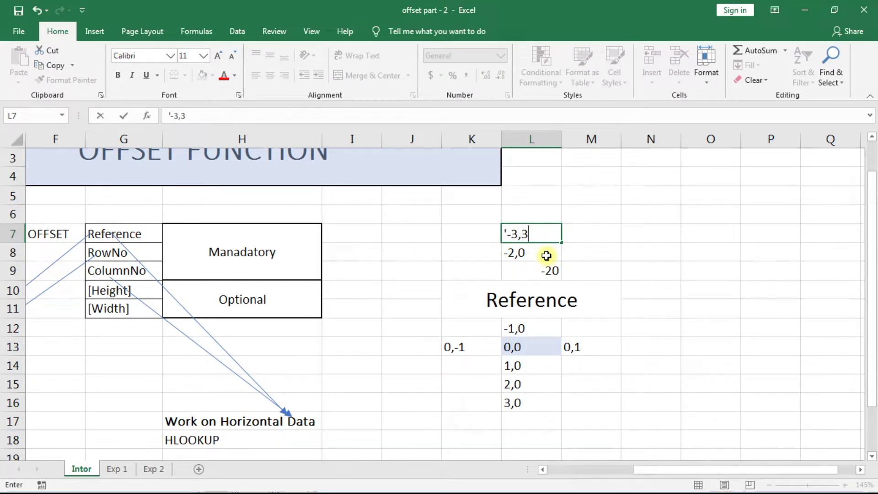
key("Up")
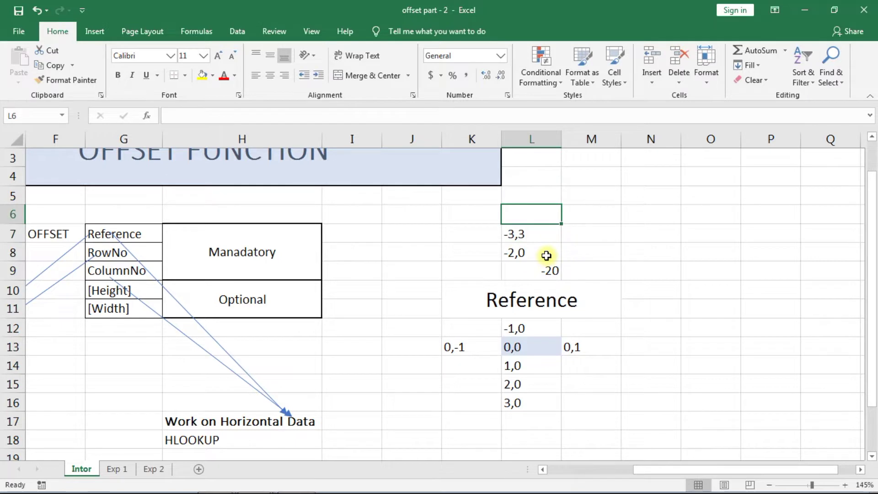
key("Down")
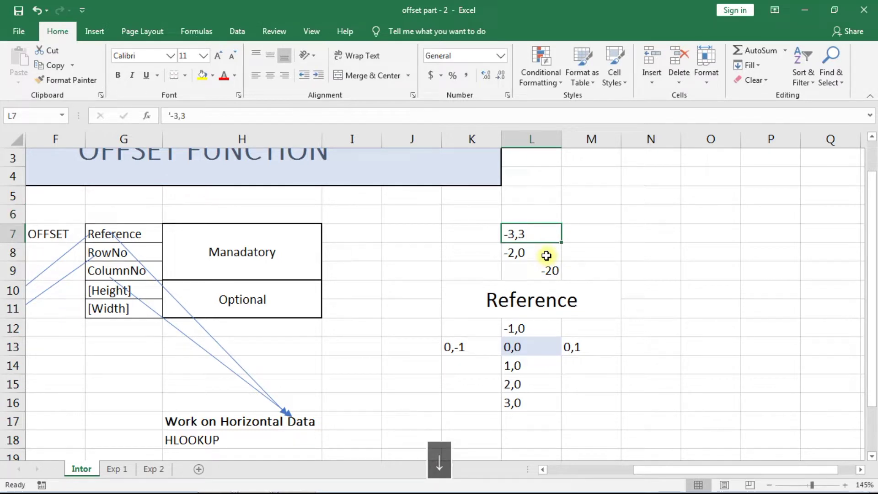
key("F2")
key("BackSpace")
type("0")
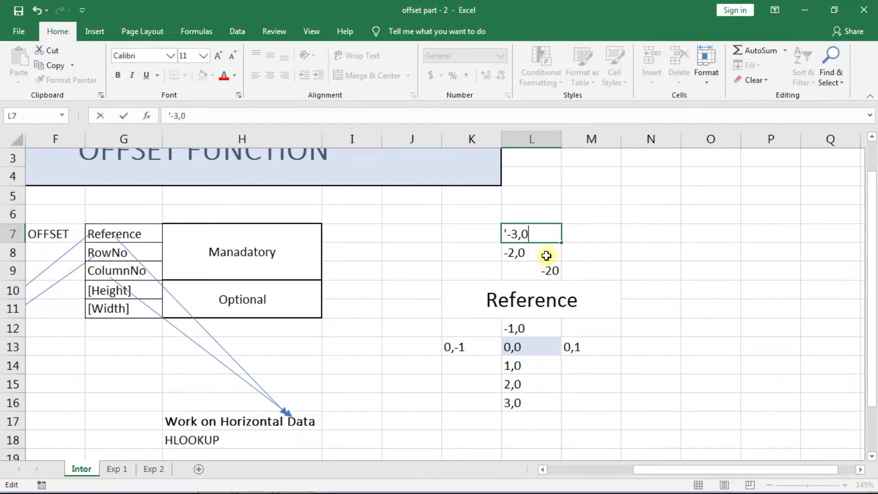
key("Up")
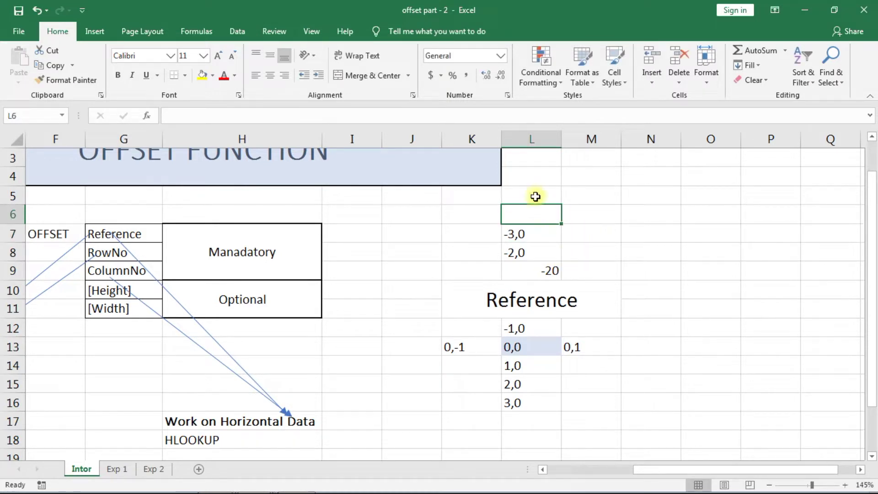
Examine the horizontal offset coordinates in row 13 on both sides of the 0,0 reference cell
left_click(539, 345)
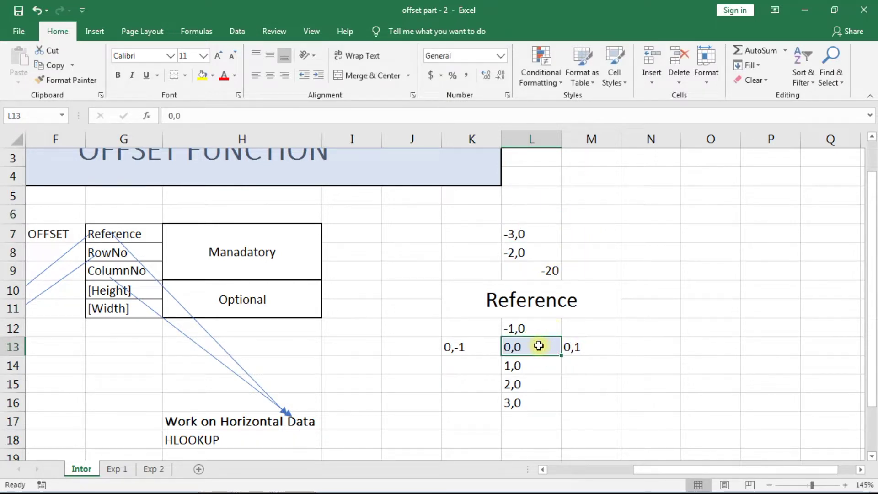
left_click(591, 346)
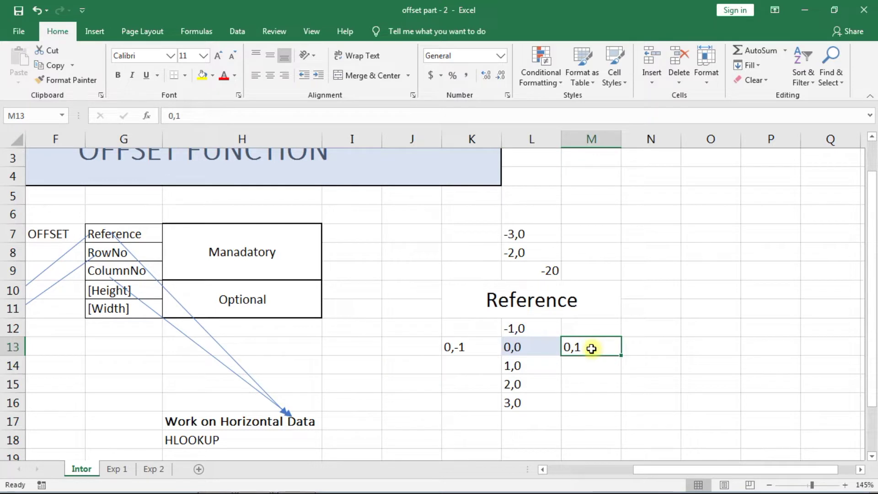
left_click(455, 347)
left_click(594, 346)
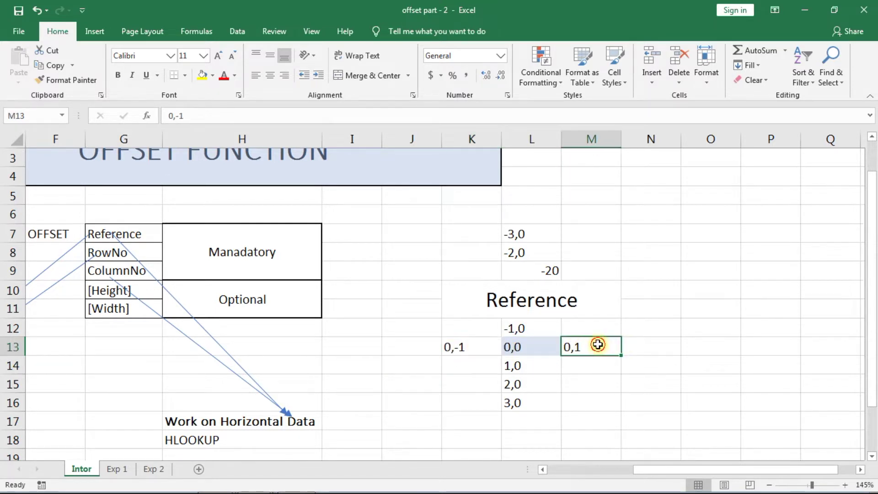
left_click(631, 345)
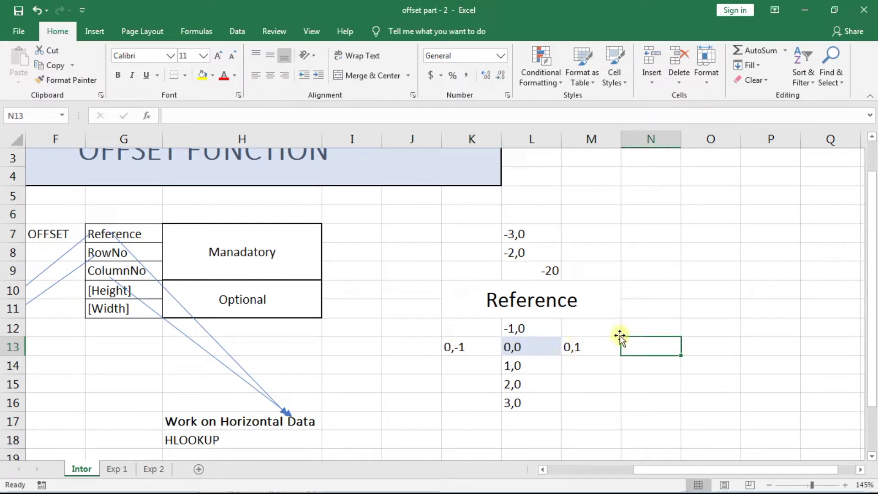
left_click(528, 349)
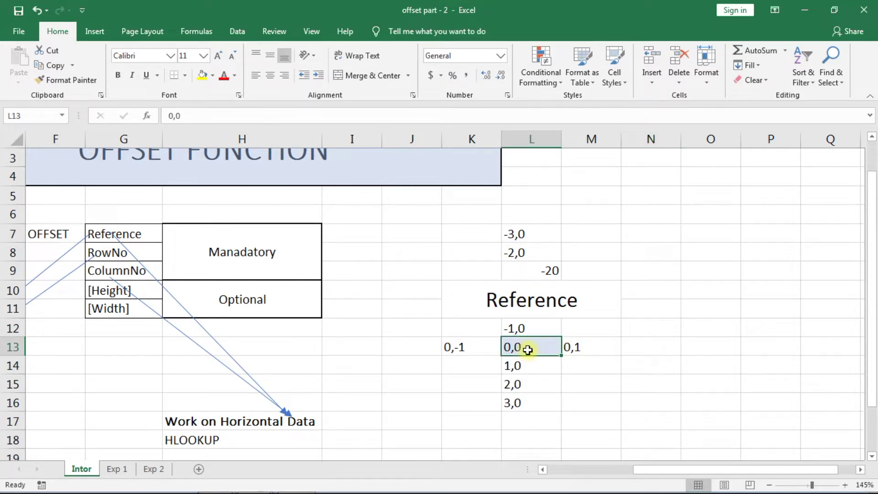
left_click(577, 346)
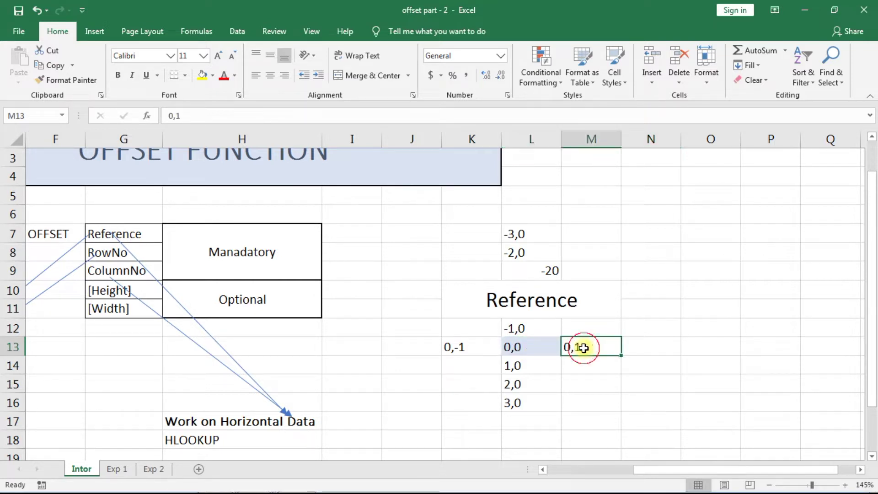
left_click(630, 347)
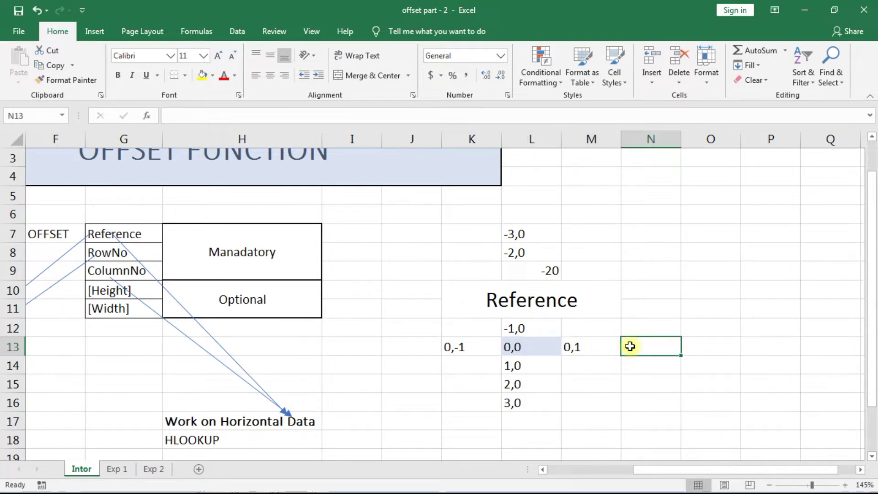
Enter the column offset coordinates 0,2, 0,3 and 0,4 in cells N13, O13 and P13, continuing after 0,1
type("0,2")
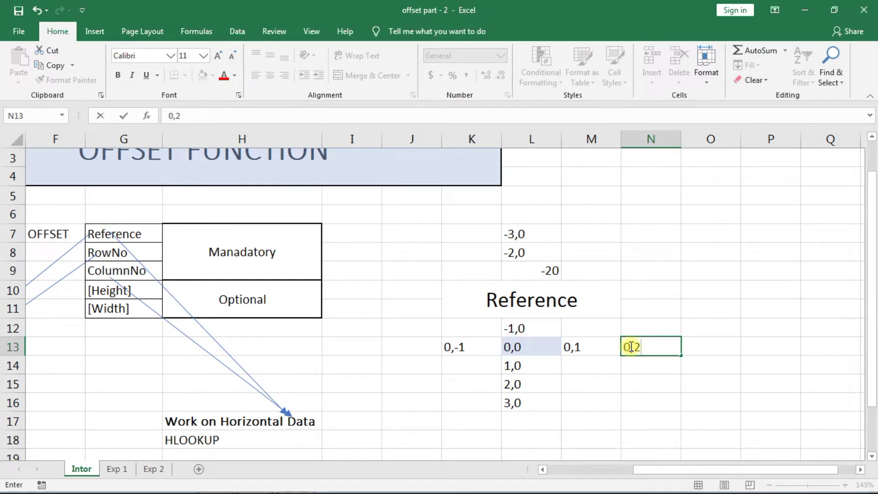
key("Right")
type("0,3")
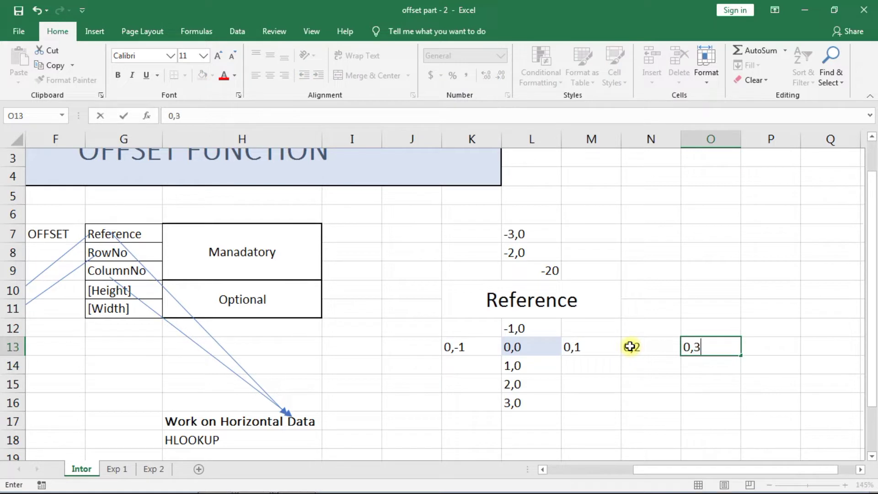
key("Right")
type("0,")
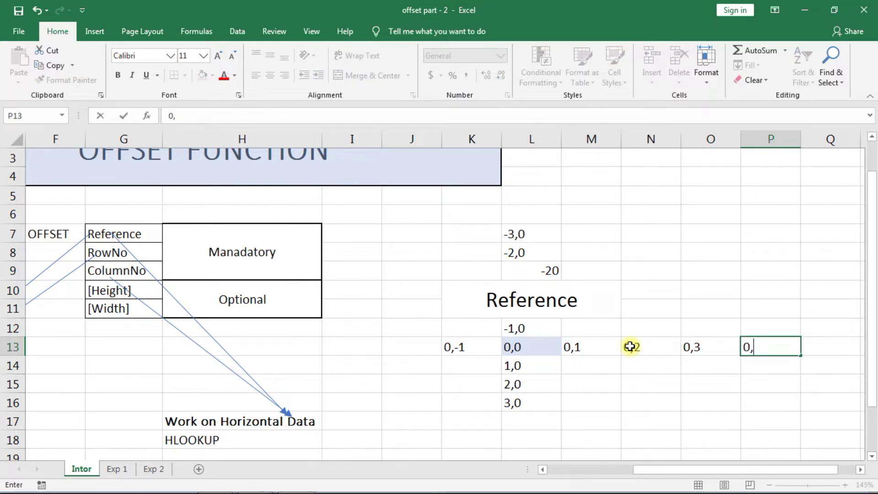
key("Left")
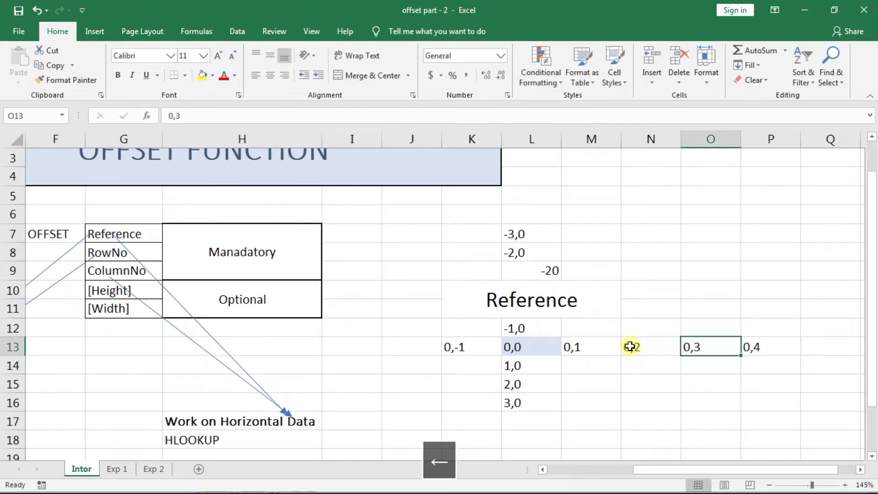
Enter the negative column offset coordinates 0,-2 in cell J13 and 0,-3 in cell I13
left_click(428, 346)
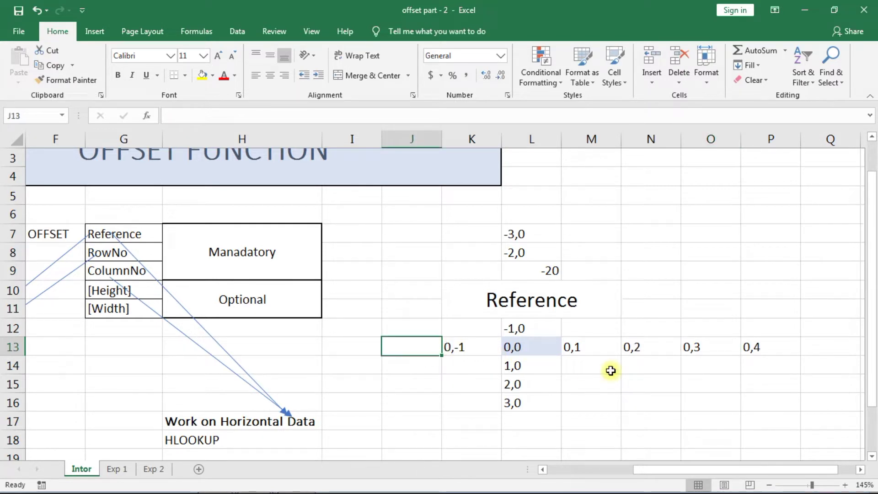
type("0,-2")
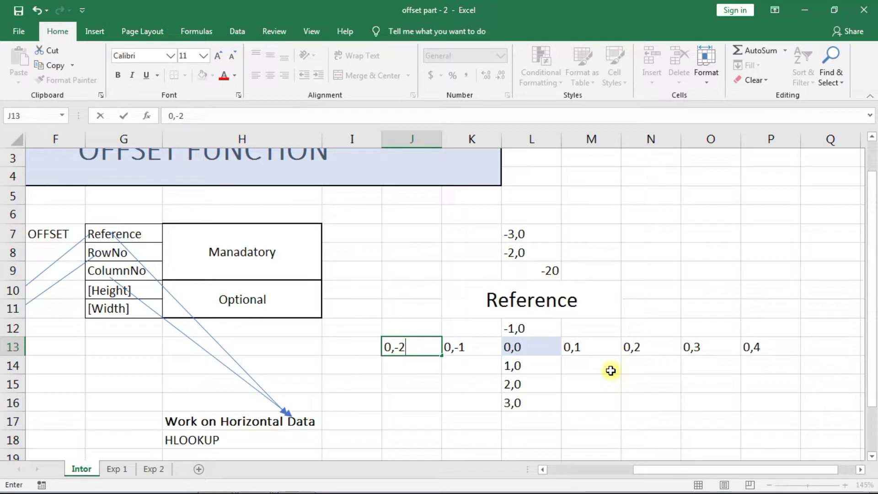
key("Left")
type("0")
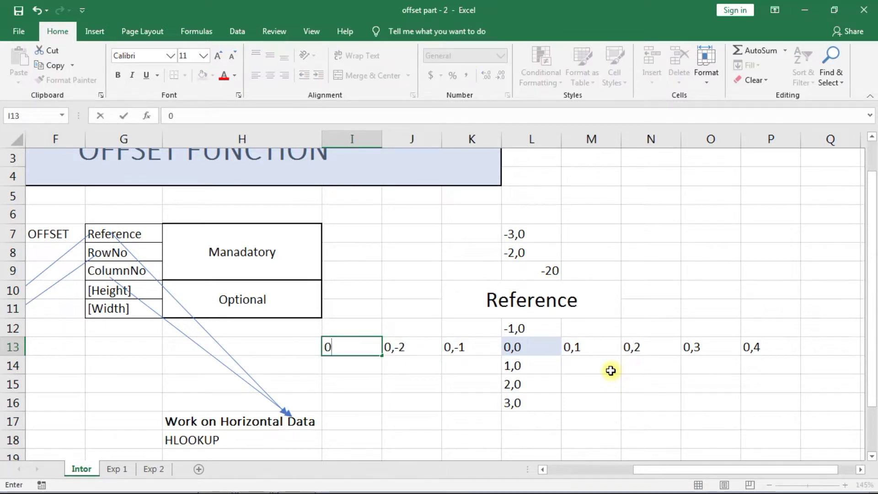
type(",0")
key("BackSpace")
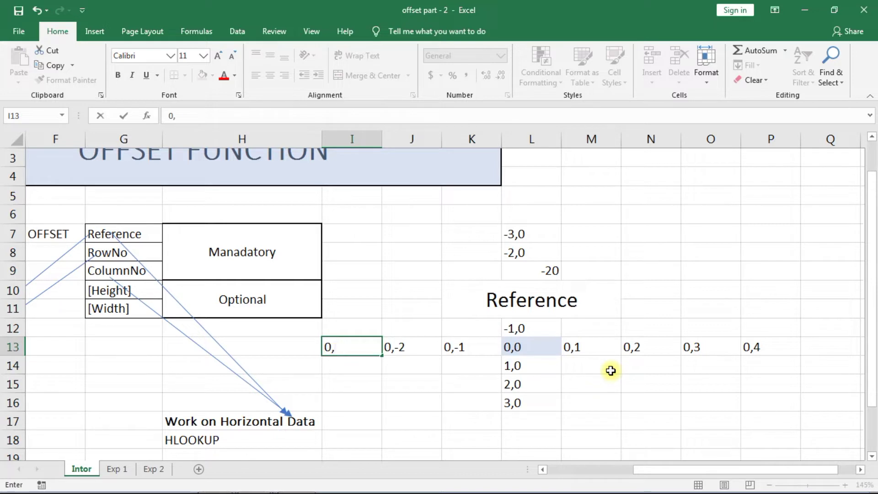
type("-3")
key("Return")
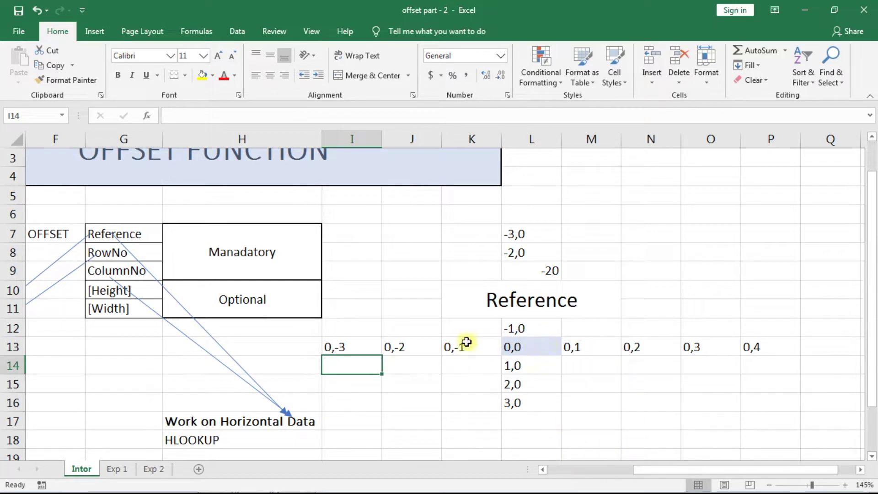
Review the vertical coordinates in L12:L16 and the horizontal coordinates in I13:P13 around the 0,0 reference cell
left_click_drag(533, 327, 528, 403)
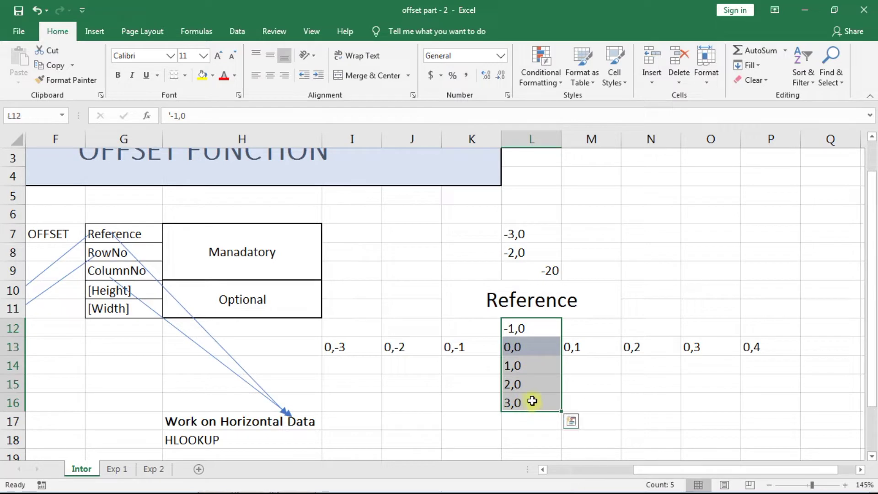
left_click(648, 383)
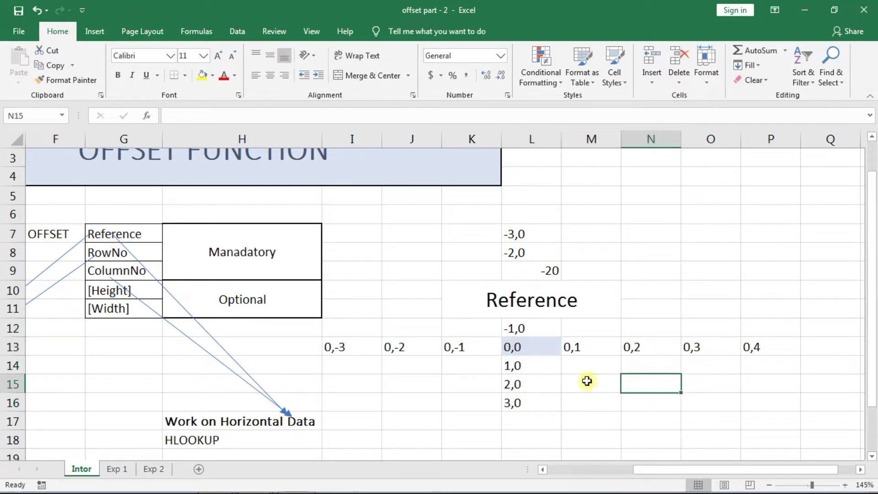
left_click_drag(343, 347, 757, 345)
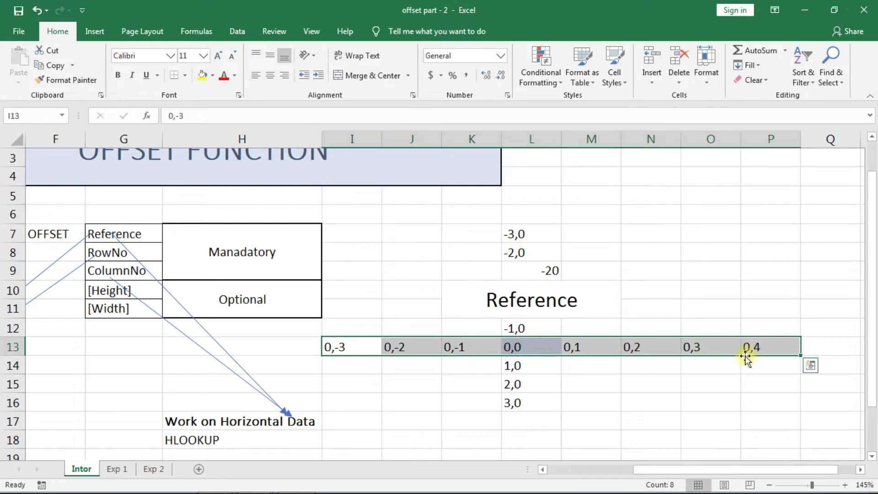
left_click(634, 399)
left_click(571, 402)
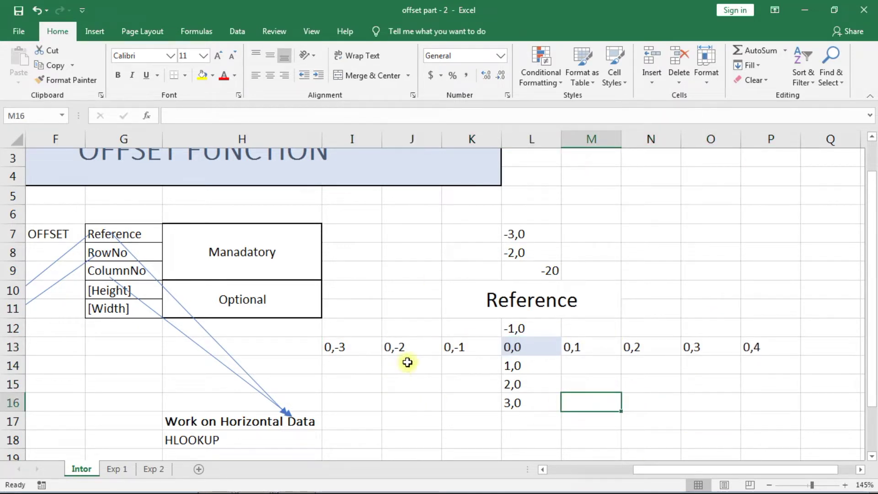
Go to the Exp 1 sheet and examine the sales table in E4:I11
left_click(119, 469)
left_click(427, 370)
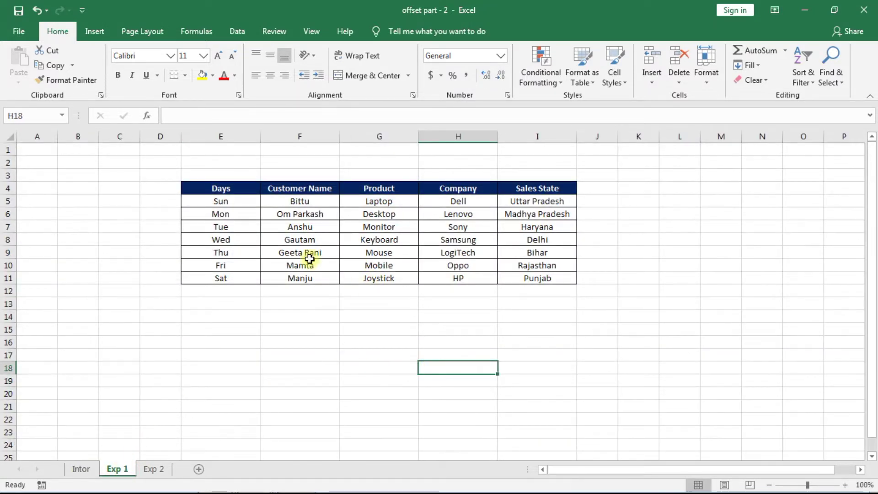
left_click_drag(219, 190, 542, 282)
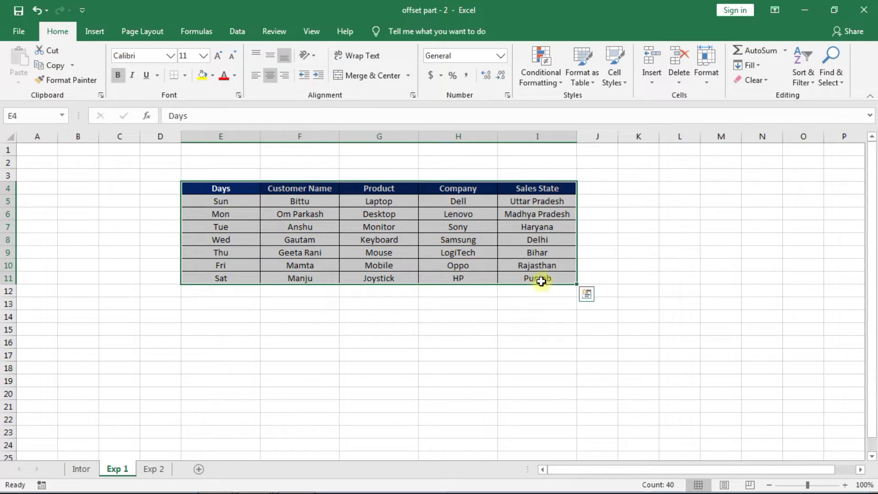
left_click(303, 327)
left_click_drag(231, 189, 541, 282)
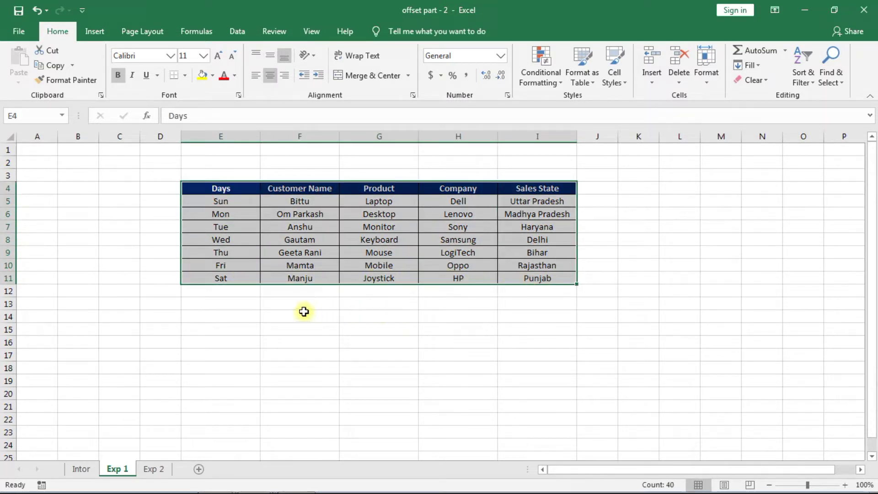
Begin an OFFSET formula in cell E14 with the Days header, $E$4, as its absolute reference argument
left_click(233, 315)
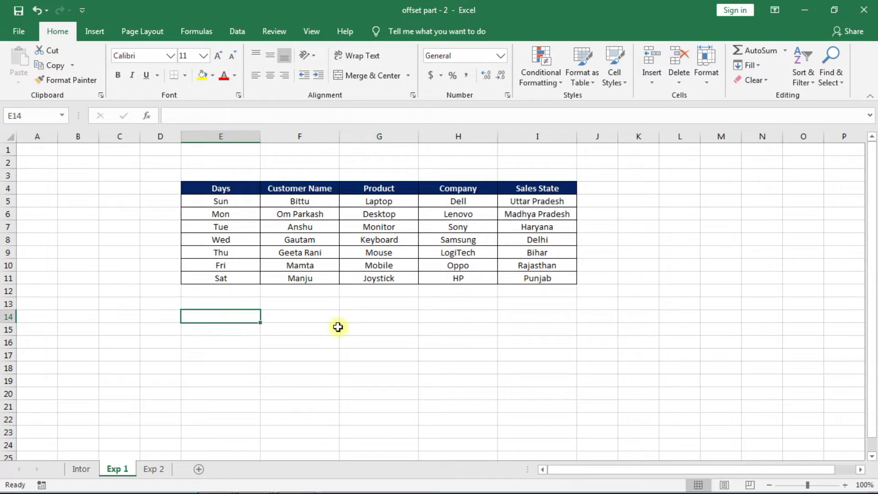
type("D")
key("BackSpace")
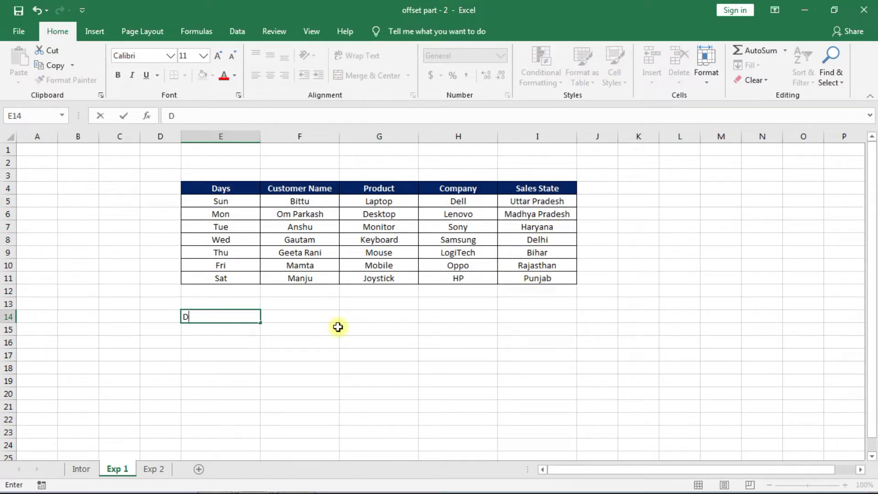
type("=o")
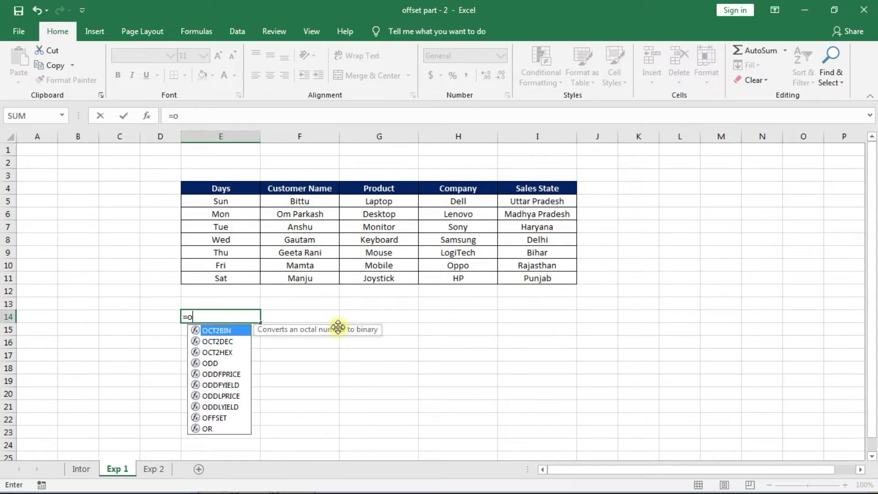
type("fs")
key("BackSpace")
type("fset")
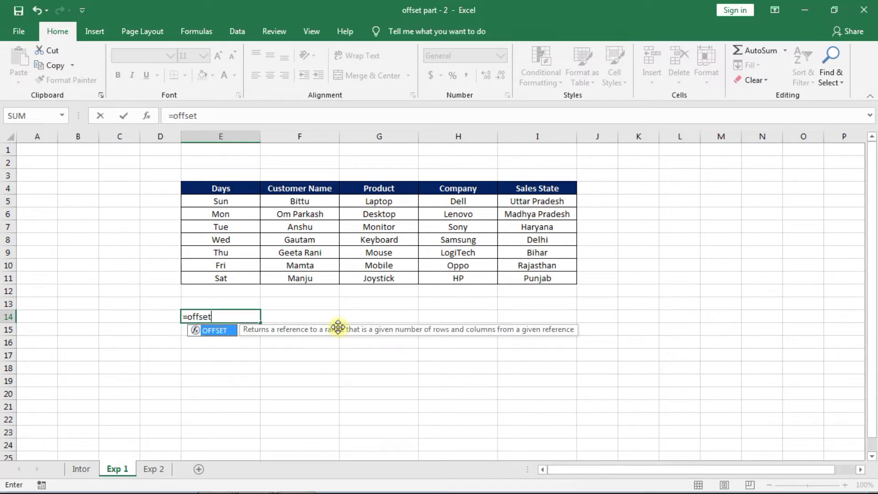
key("Tab")
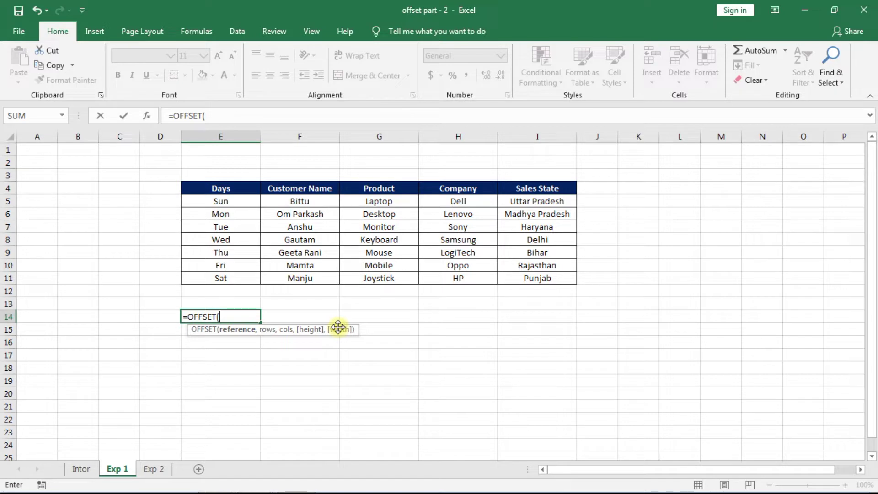
left_click(221, 187)
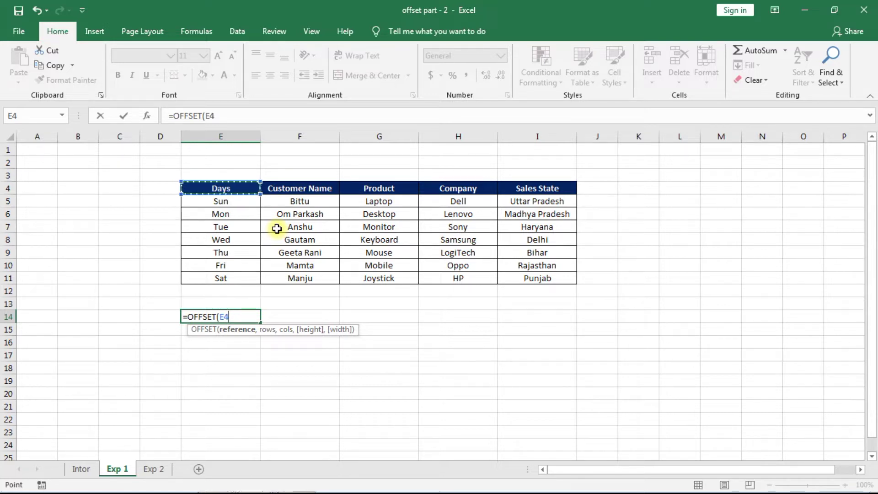
key("F4")
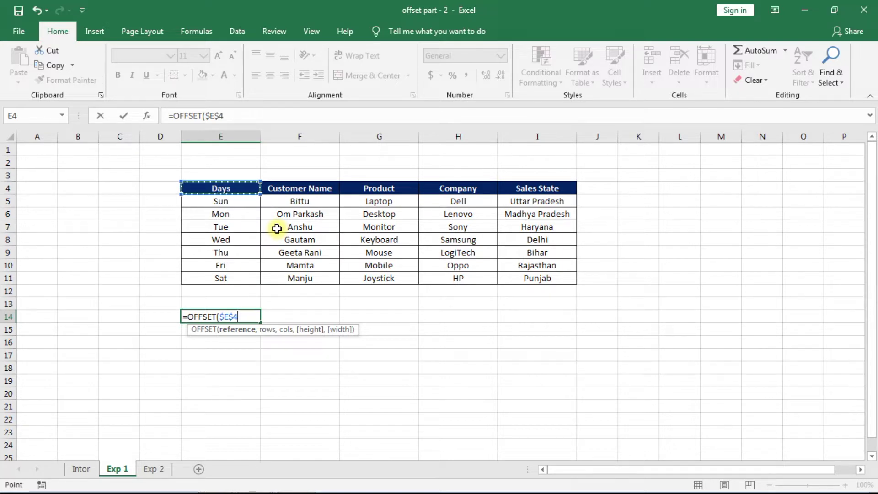
type(",")
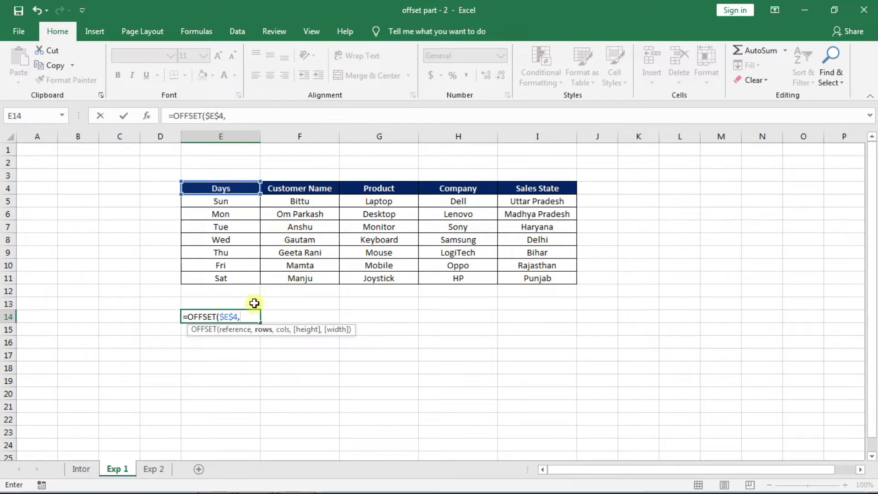
Complete the E14 formula with $E$13 as the rows argument and F13 as the cols argument
left_click(236, 302)
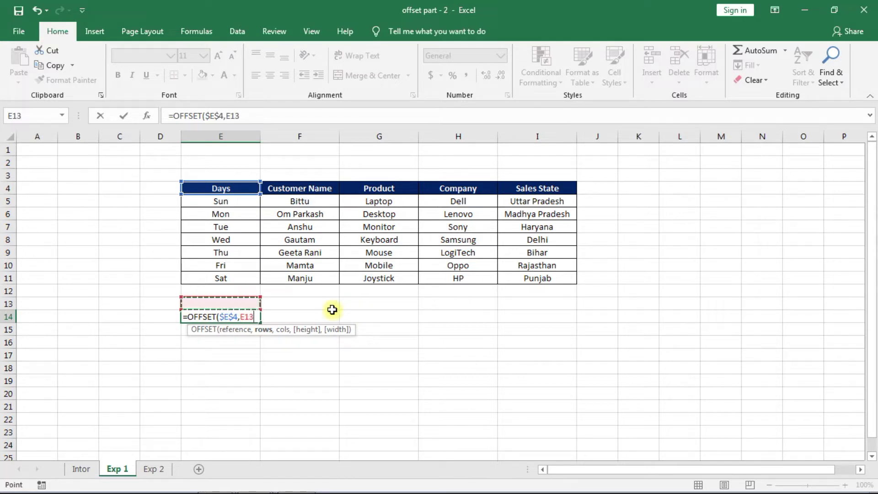
key("F4")
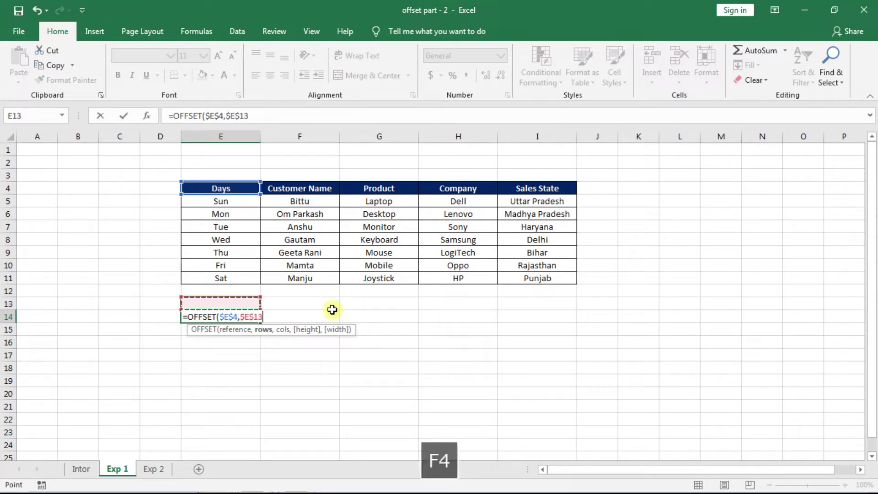
type(",")
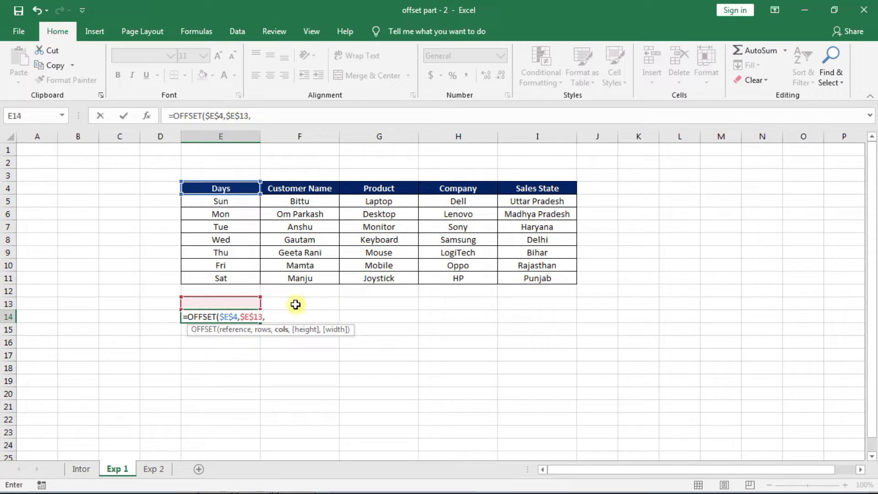
left_click(294, 304)
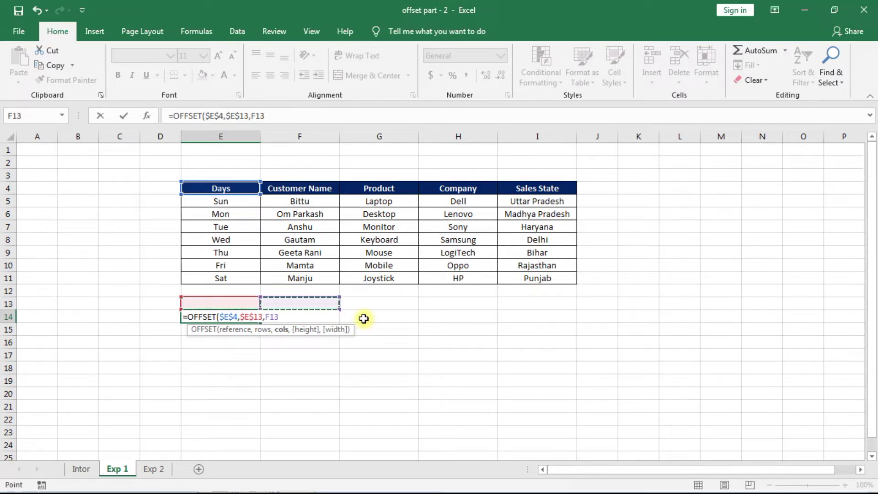
type(")")
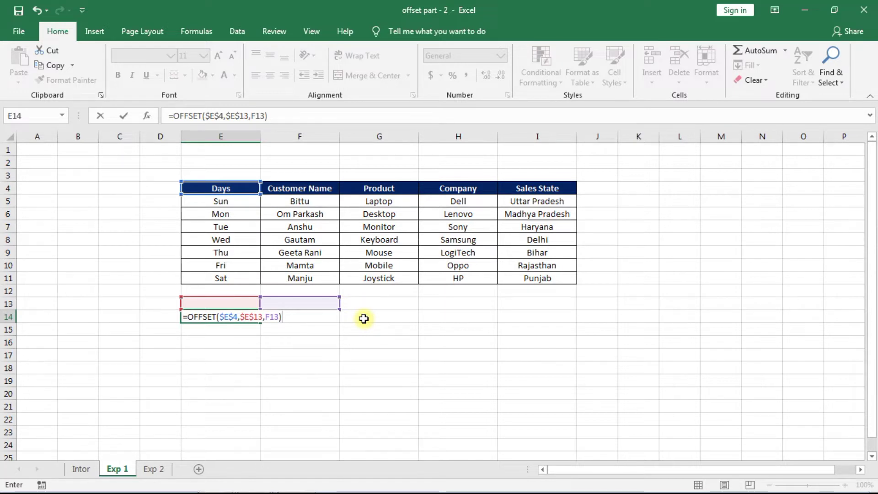
key("Return")
key("Up")
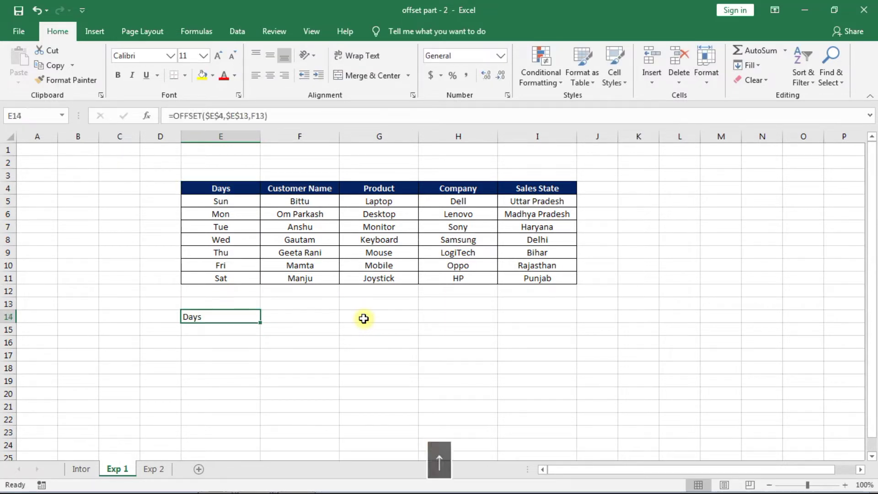
Label the formula's input cells by entering Row in E12 and Column in F12
left_click(237, 188)
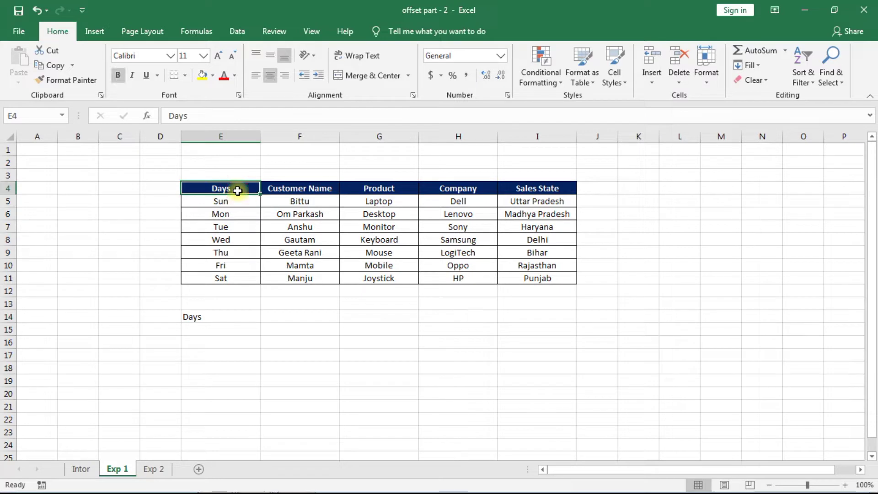
left_click(247, 292)
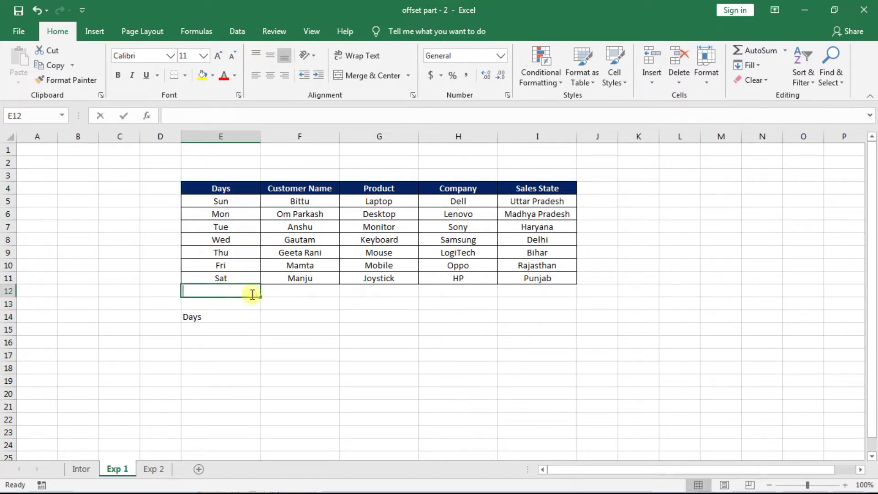
type("Row")
key("Tab")
type("Com")
key("BackSpace")
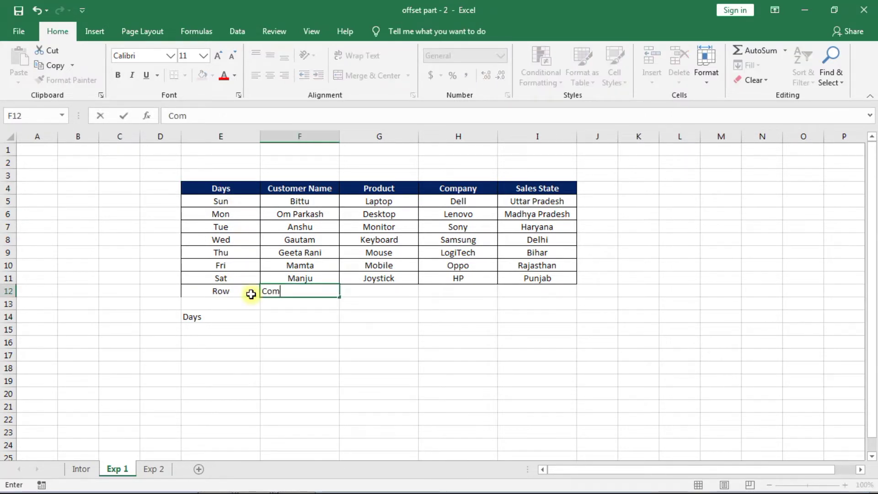
type("lumn")
key("Return")
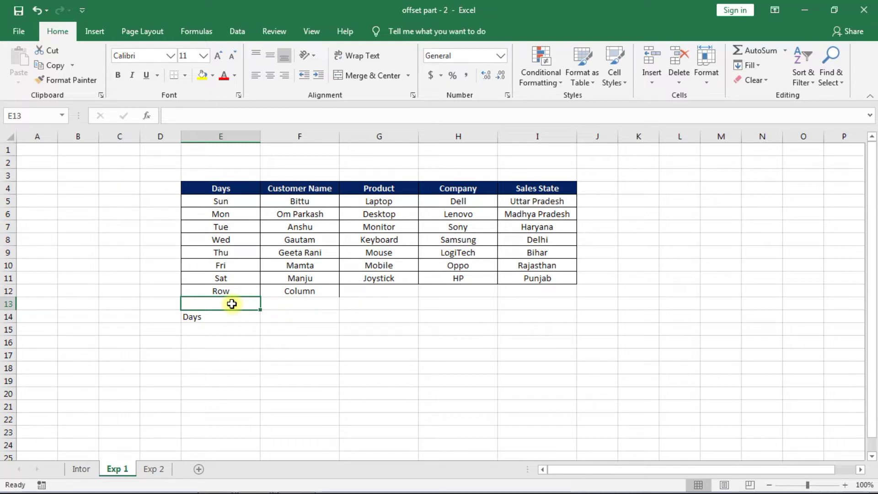
left_click(229, 191)
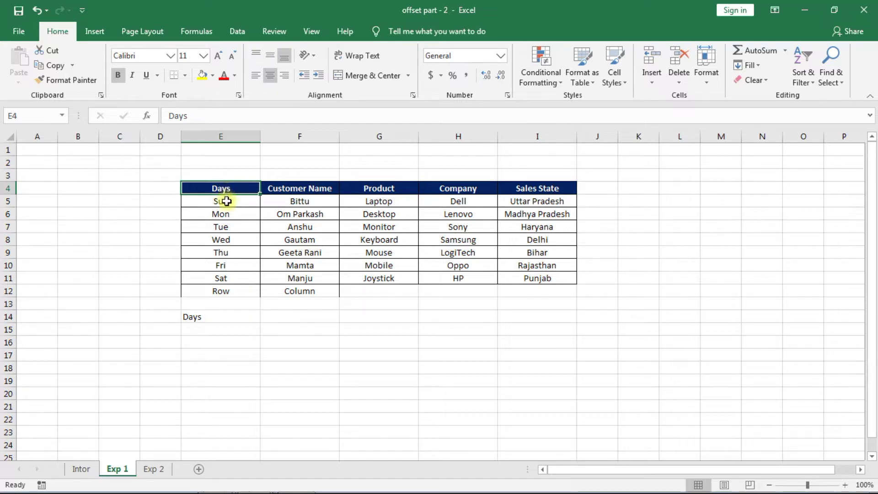
Set the row offset in E13 and the column offset in F13 to 1, and trace the path from the Days header to F5
left_click(227, 200)
left_click(214, 304)
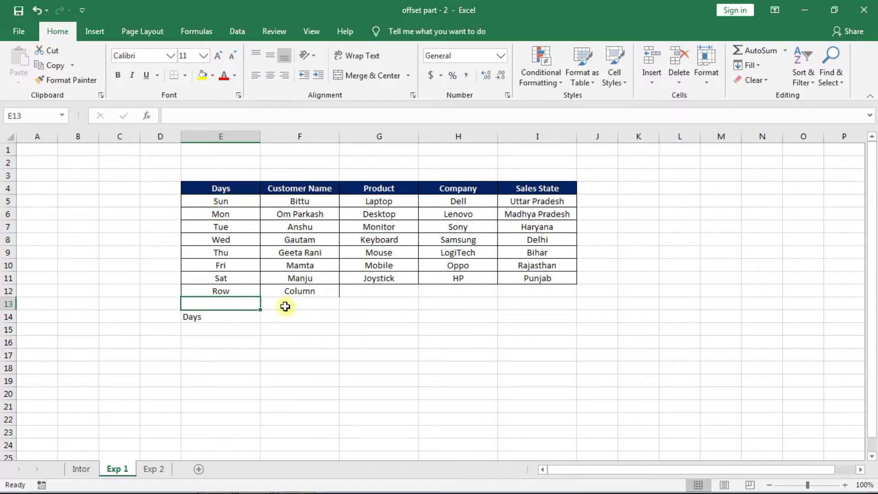
type("1")
key("Return")
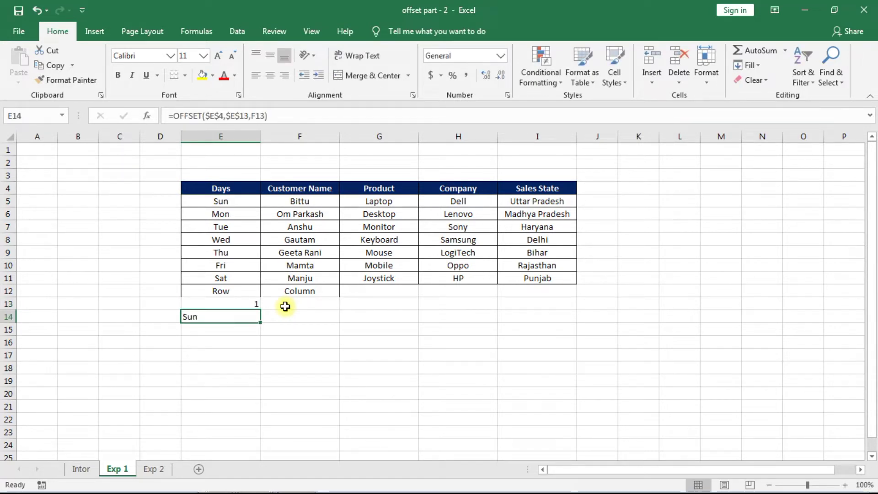
left_click(305, 305)
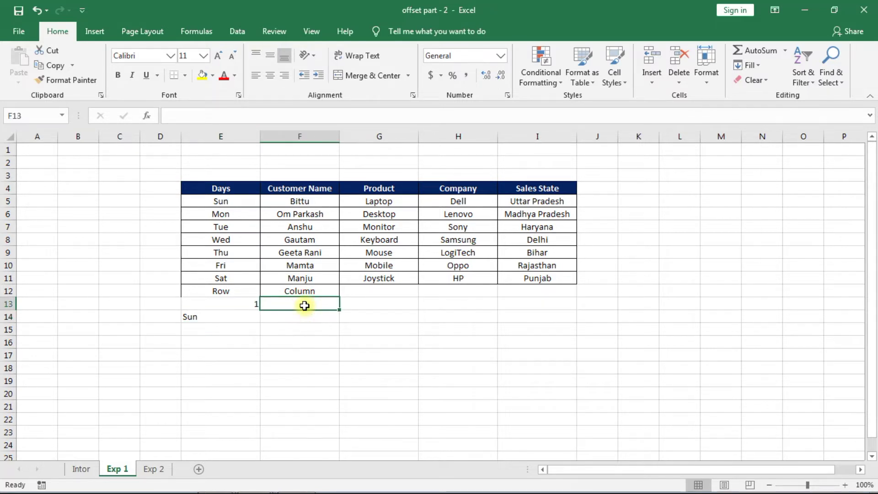
type("1")
key("Return")
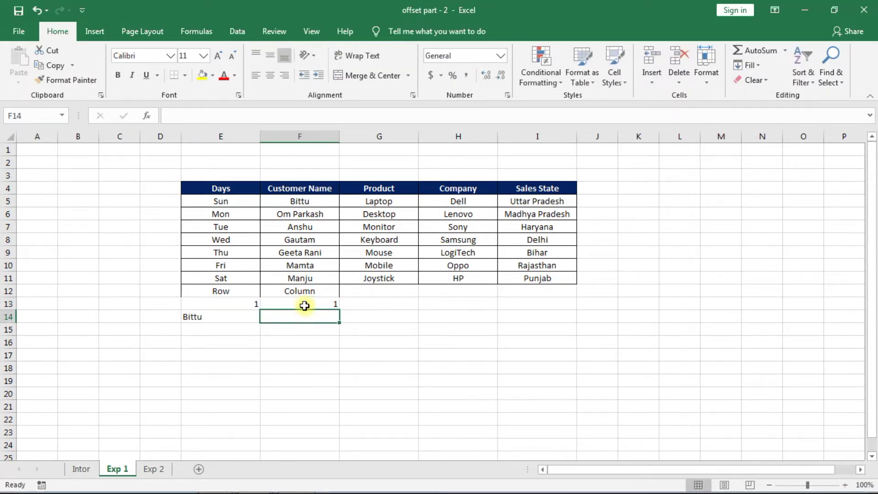
left_click(222, 314)
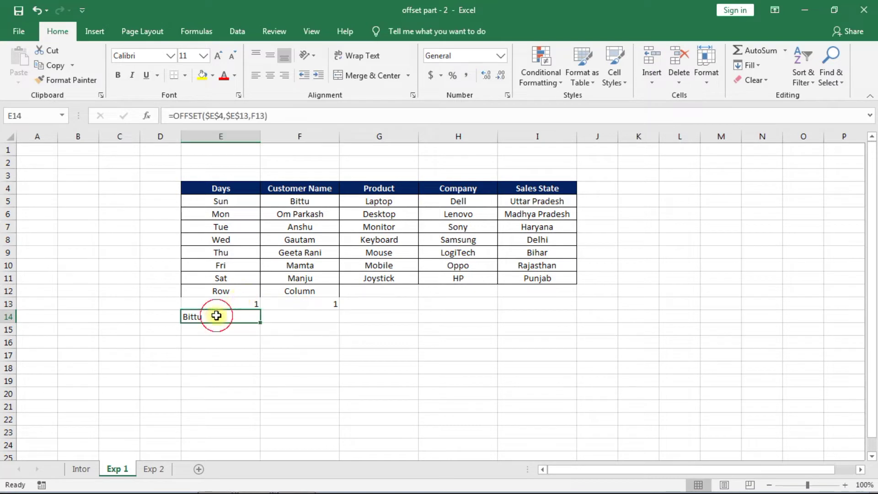
left_click(243, 191)
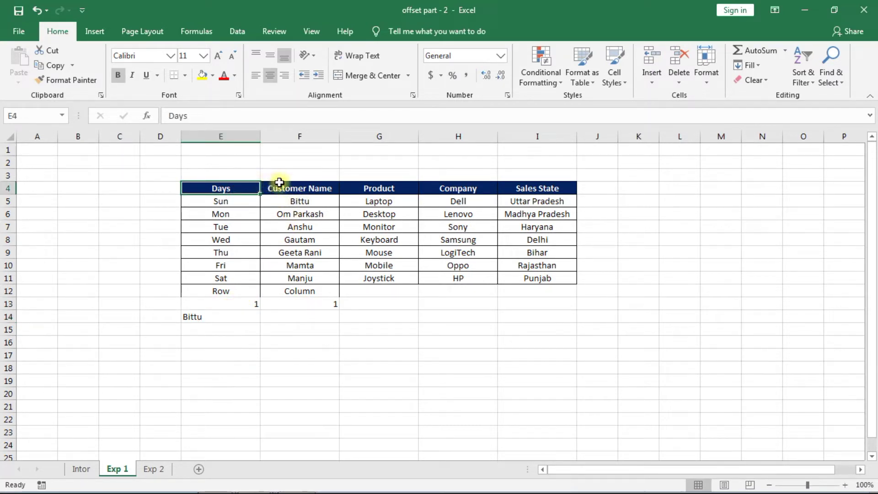
left_click(305, 188)
left_click(297, 200)
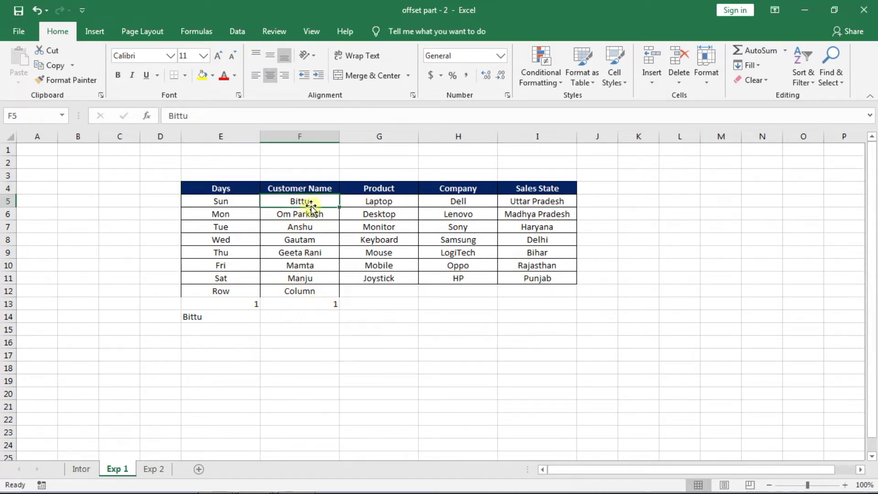
Set the row offset in E13 to -1
left_click(242, 303)
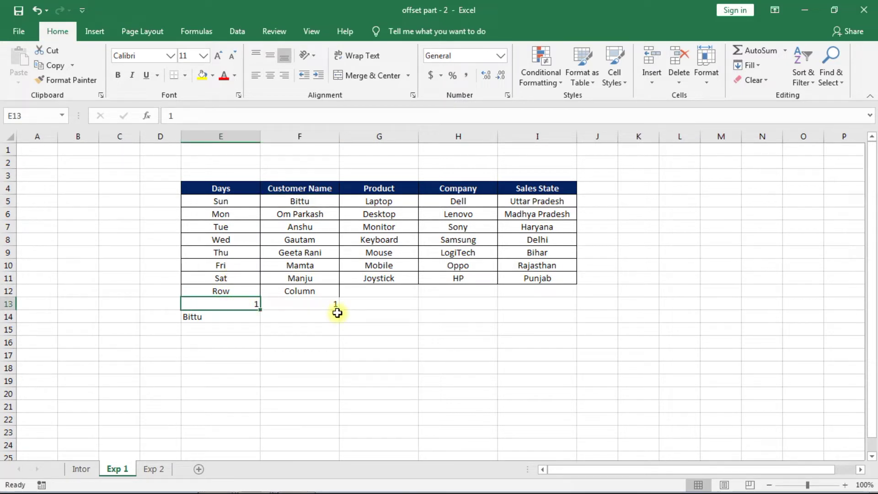
type("-1")
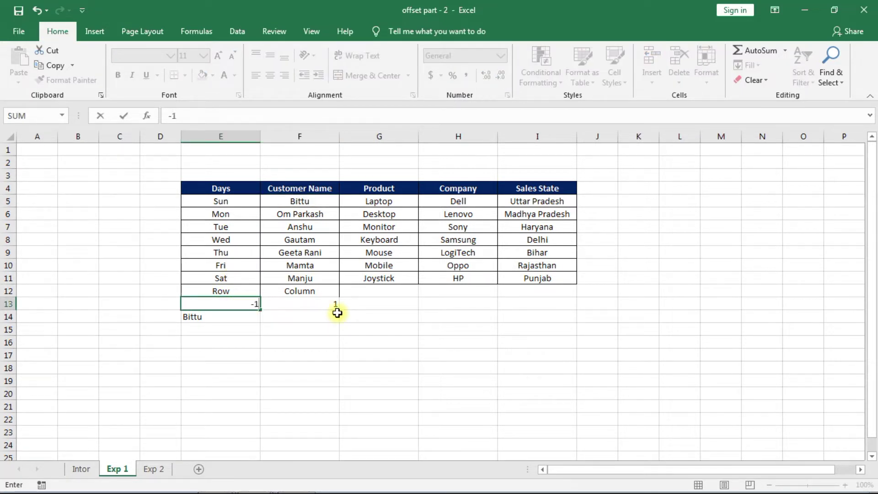
left_click(303, 306)
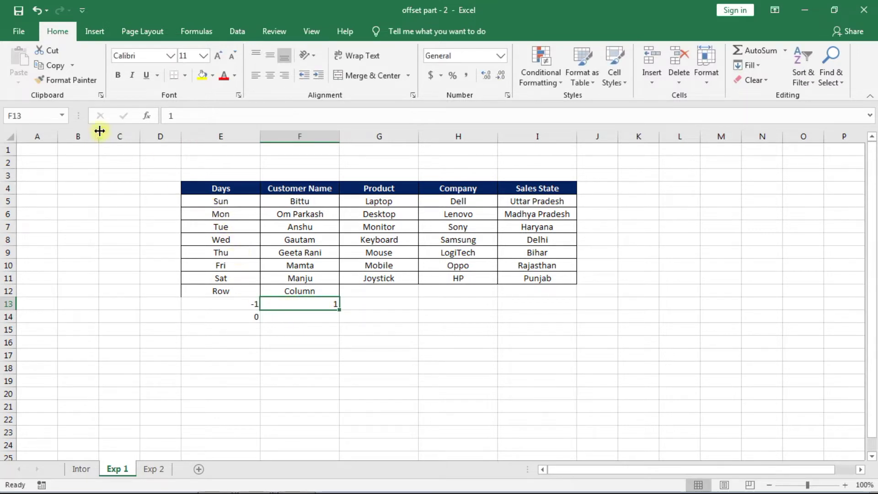
Fill the range A1:E3 with the random-number formula =RANDBETWEEN(2,85)
left_click_drag(28, 149, 226, 171)
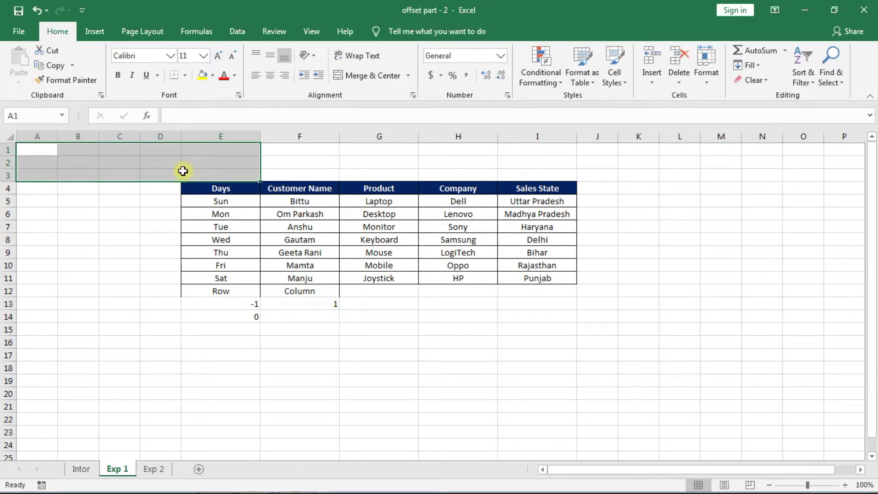
type("=rand")
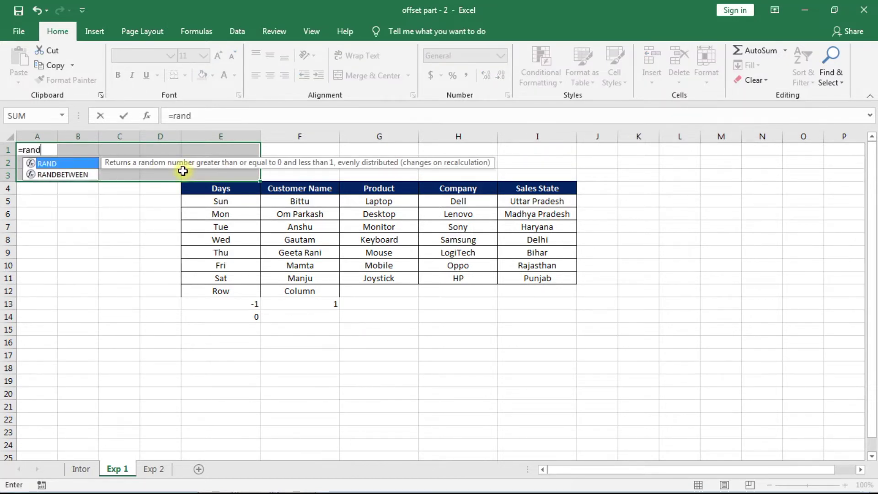
key("Down")
key("Tab")
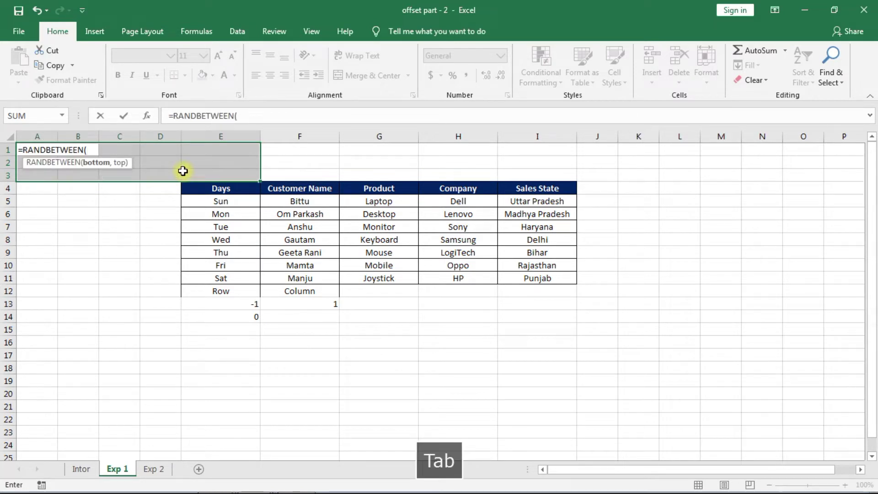
type("2,")
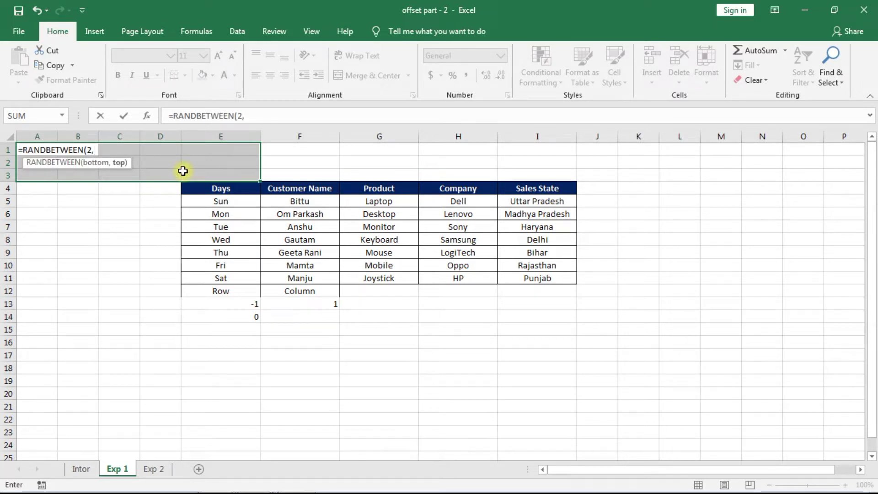
type("85)")
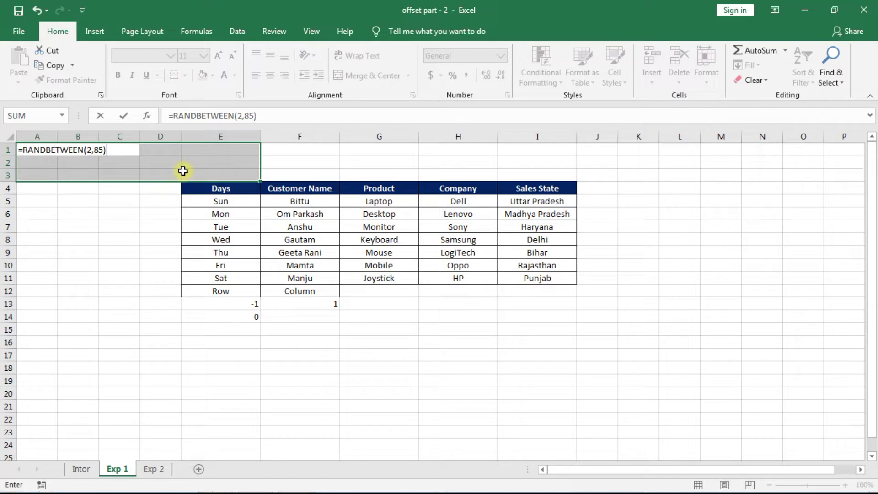
key("ctrl+Return")
Replace the random-number formulas in A1:E3 with their static values
key("ctrl+c")
key("alt+e")
key("s")
key("Return")
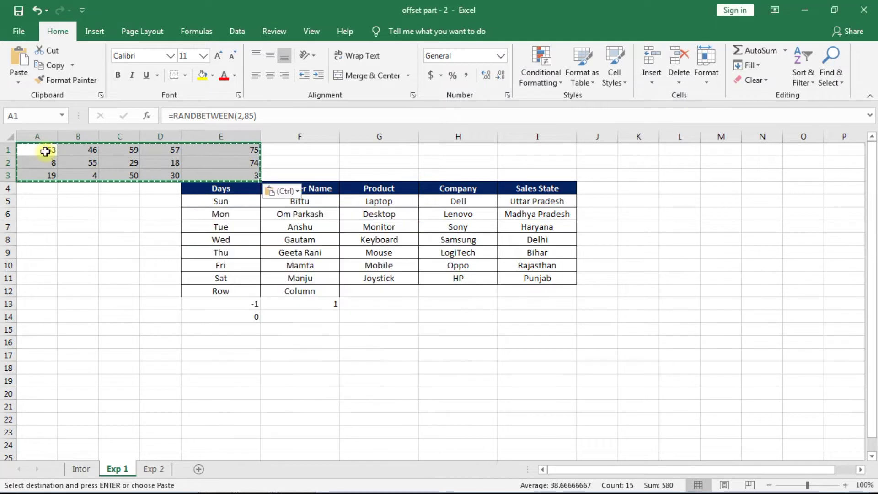
Copy the numbers from A1:C3 into the block A4:C6 beside the sales table
left_click_drag(41, 150, 124, 172)
key("ctrl+c")
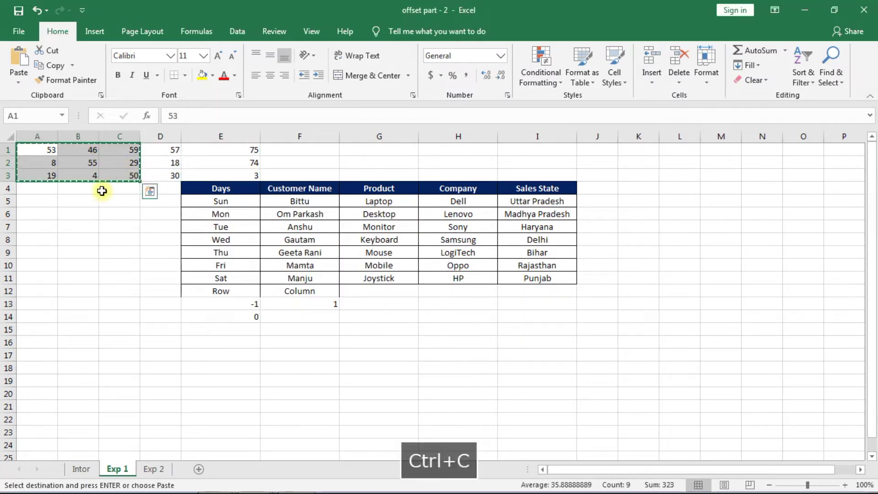
left_click_drag(46, 188, 157, 232)
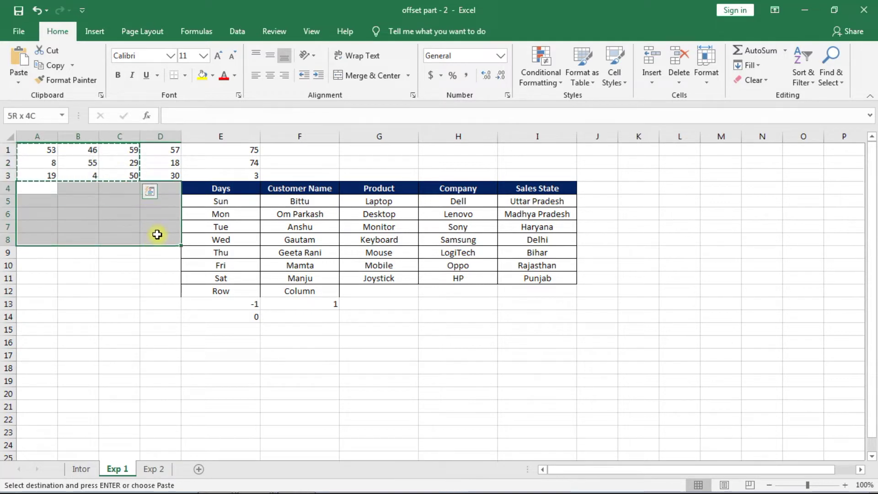
key("ctrl+v")
left_click(125, 190)
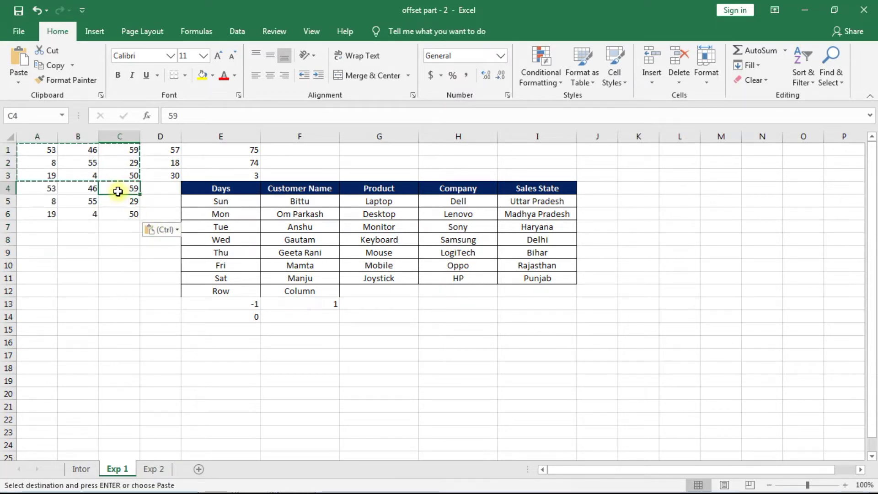
key("ctrl")
key("Escape")
left_click_drag(153, 188, 157, 238)
key("ctrl+v")
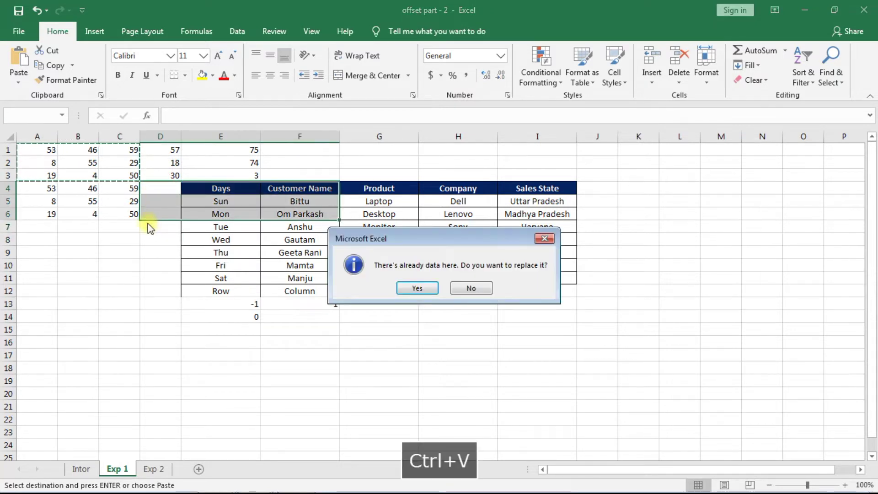
key("Escape")
Copy the numbers from C1:C3 into D4:D6, next to the sales table
left_click_drag(120, 149, 127, 176)
key("ctrl+c")
left_click(167, 190)
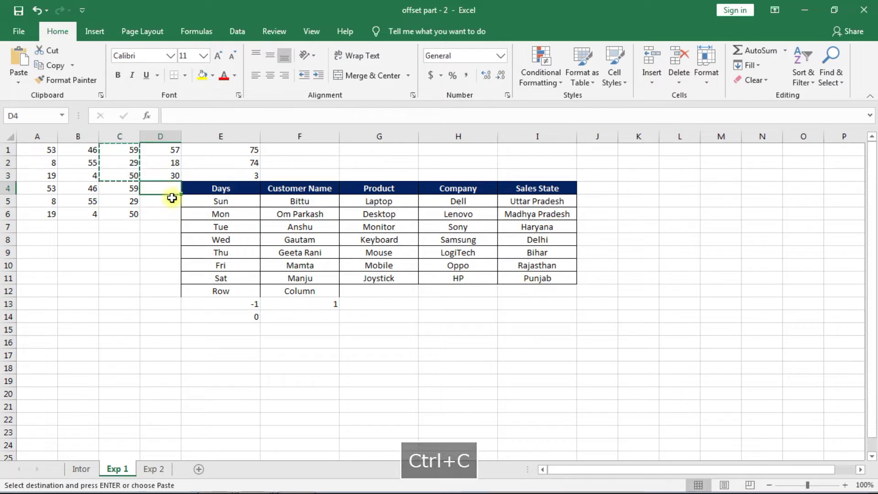
key("Return")
left_click(199, 342)
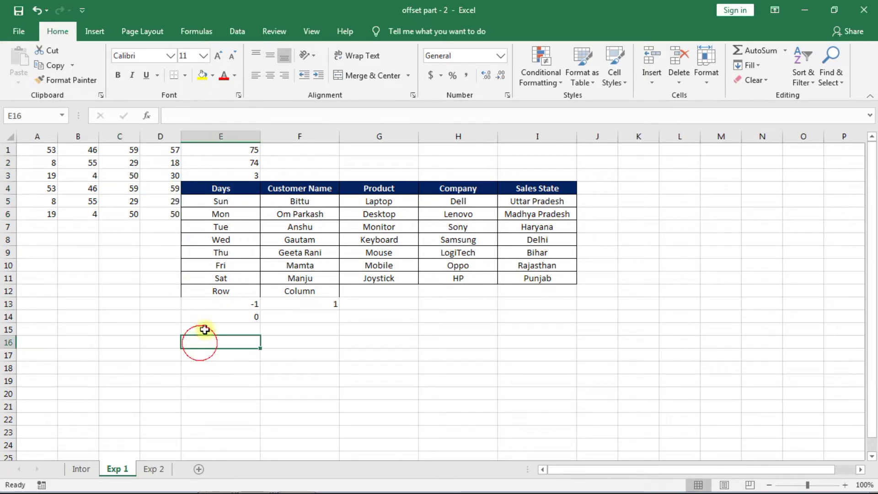
Set the column offset in F13 to -1 and trace the path from the Days header in E4 to D3
left_click(235, 305)
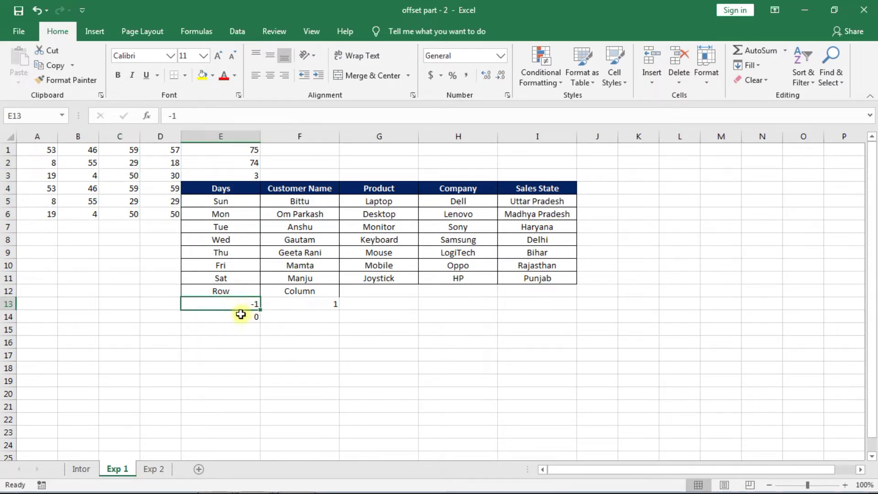
left_click(218, 185)
left_click(219, 175)
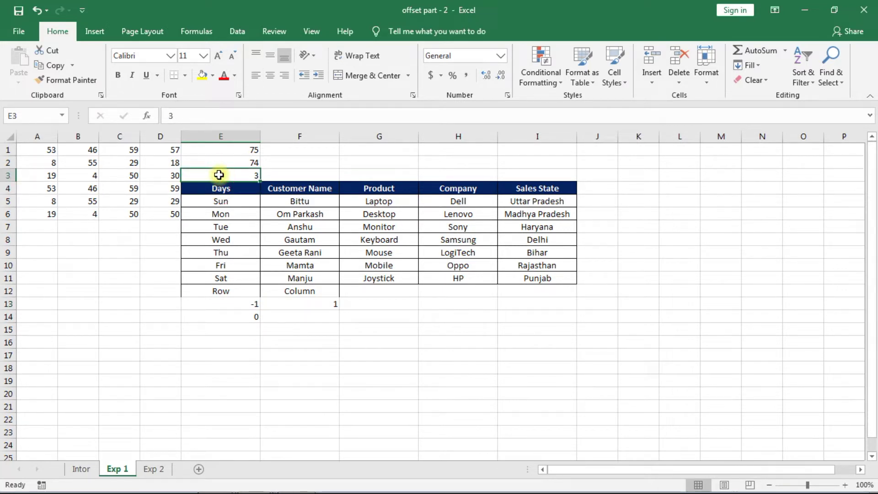
left_click(287, 174)
left_click(312, 303)
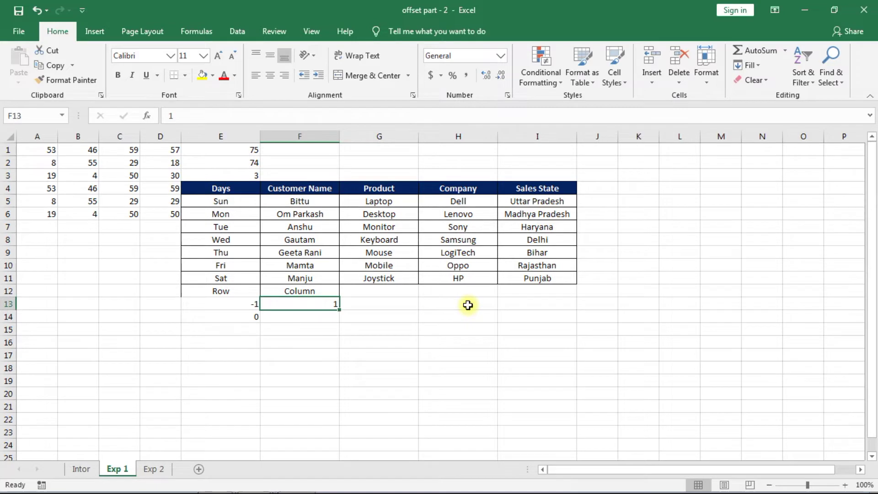
type("-1")
key("Return")
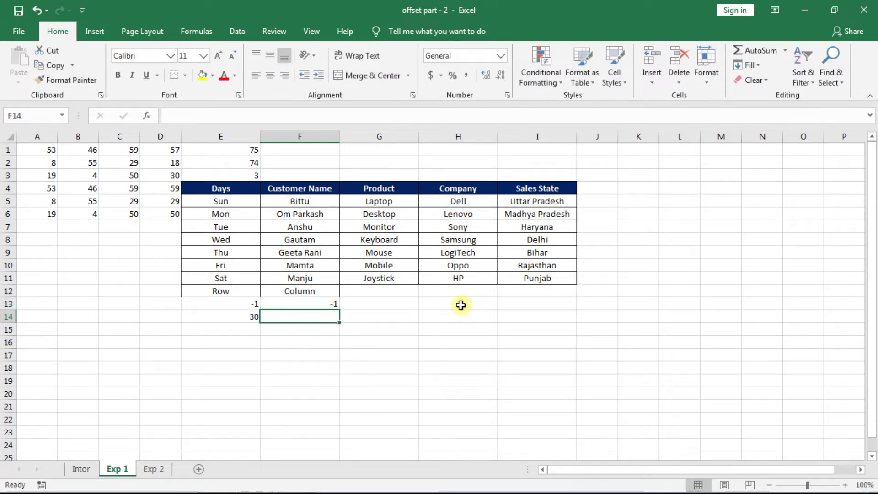
left_click(240, 317)
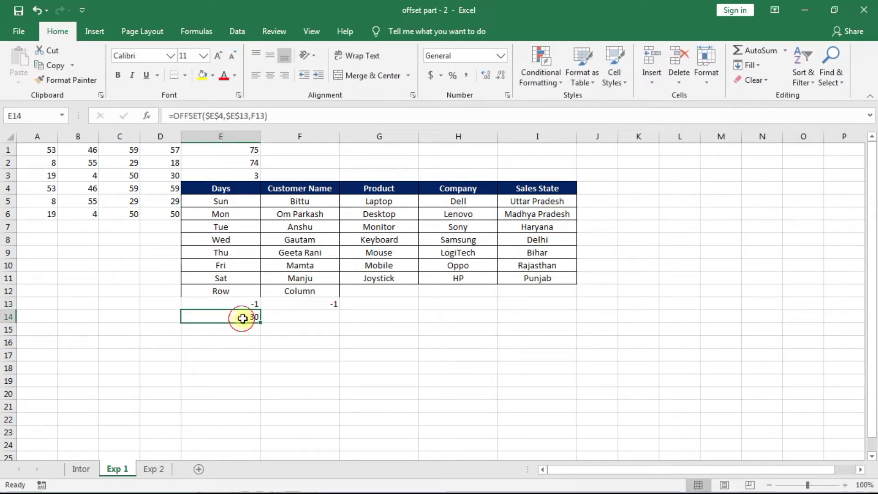
left_click(214, 189)
left_click(165, 186)
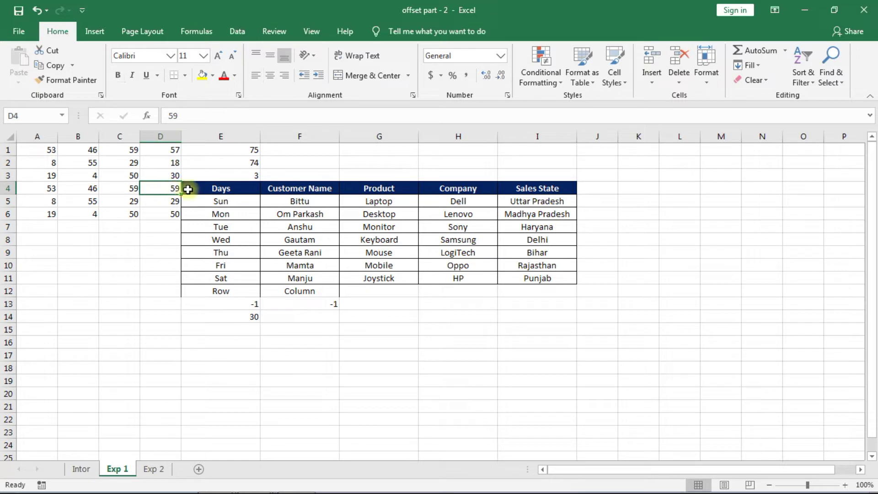
left_click(162, 176)
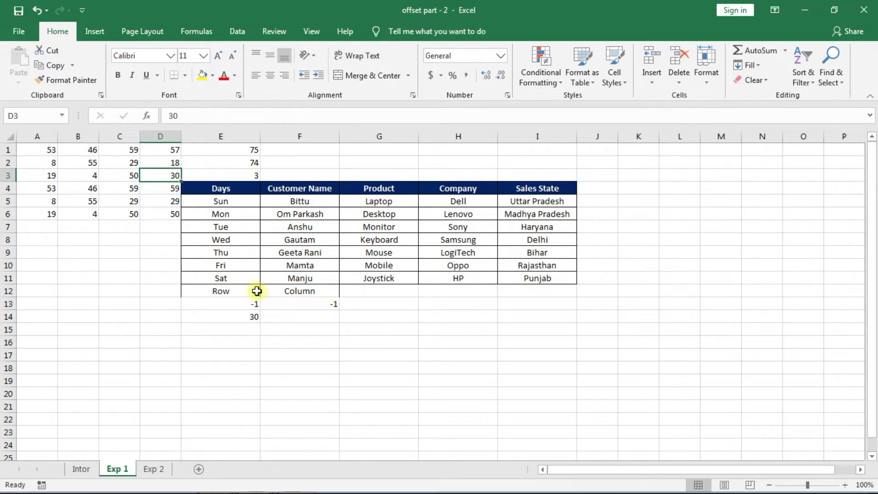
Set the column offset in F13 to -2 and trace the path from the Days header in E4 to C3
left_click(320, 304)
type("-")
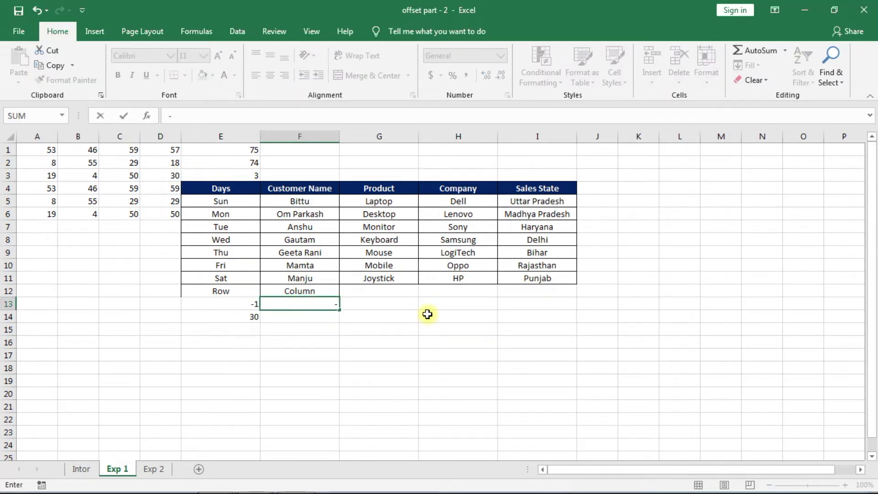
key("Return")
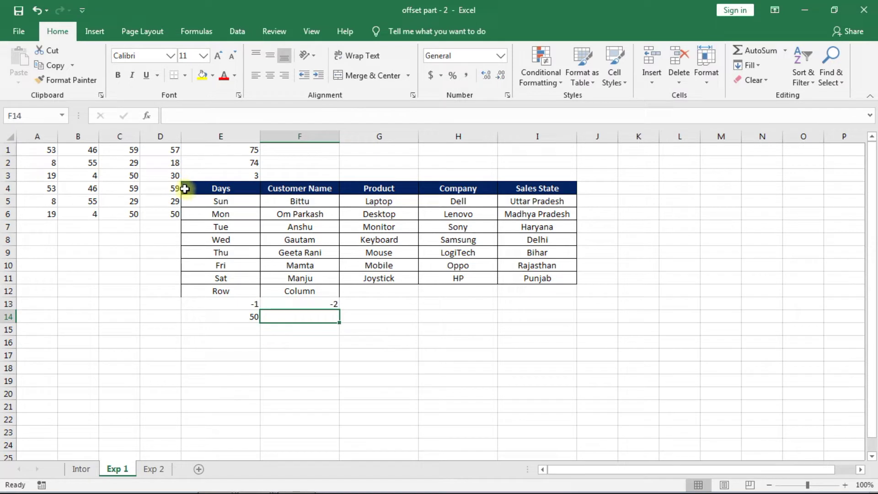
left_click(197, 188)
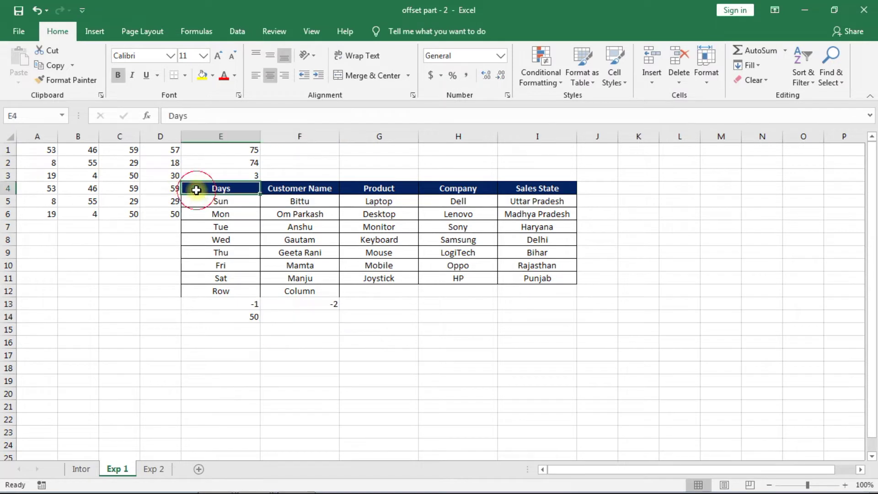
left_click(165, 188)
left_click(122, 191)
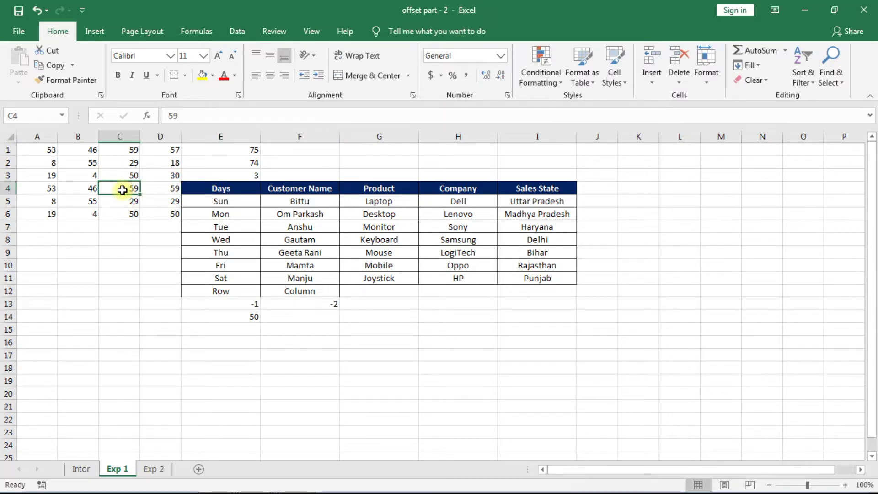
left_click(123, 178)
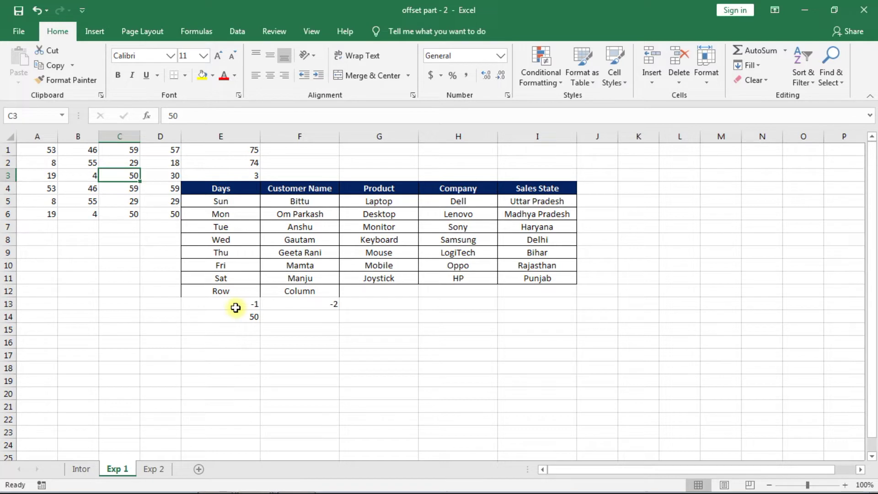
left_click(218, 190)
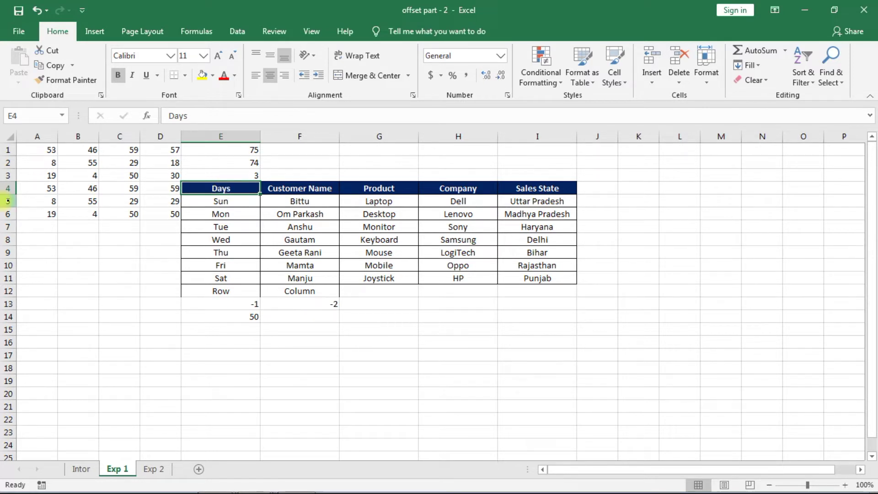
On Exp 1, set the row offset in E13 to 1 and the column offset in F13 to 2, and check the OFFSET result in E14
left_click(242, 308)
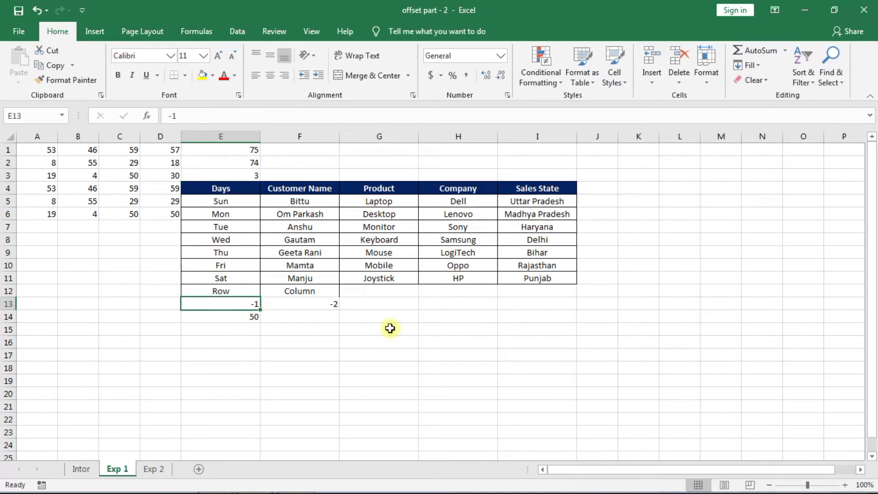
type("1")
key("Right")
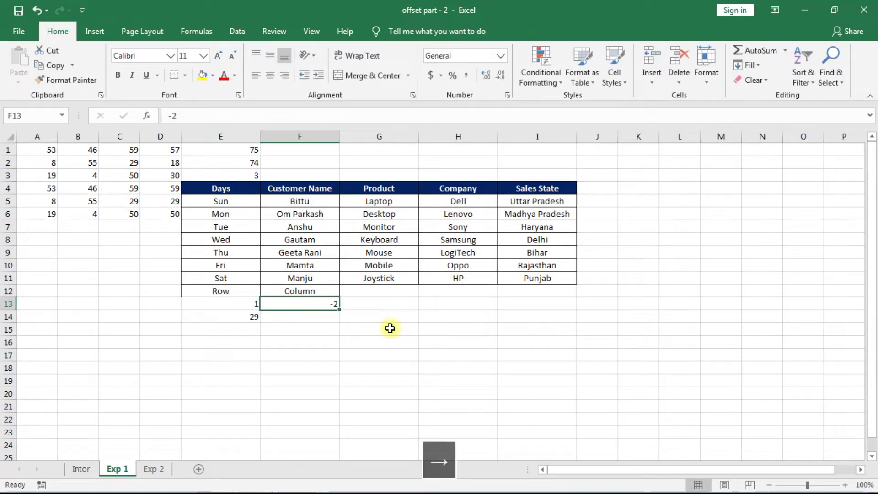
type("2")
key("Down")
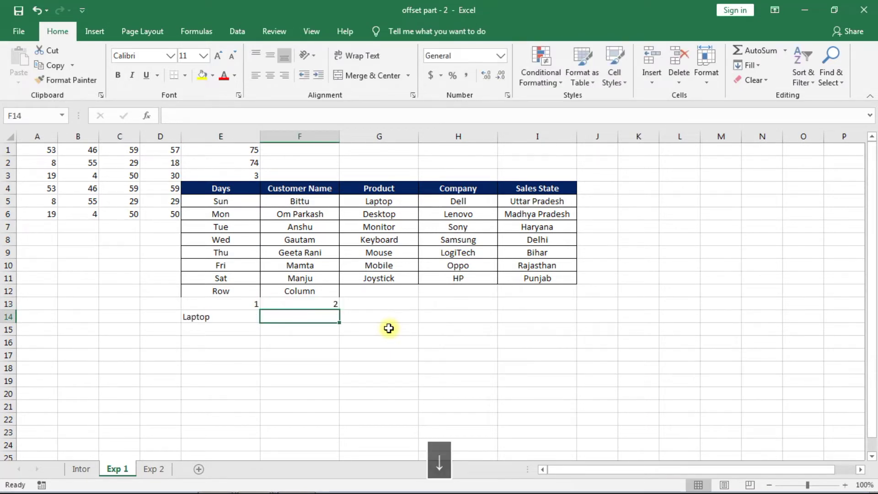
left_click(368, 226)
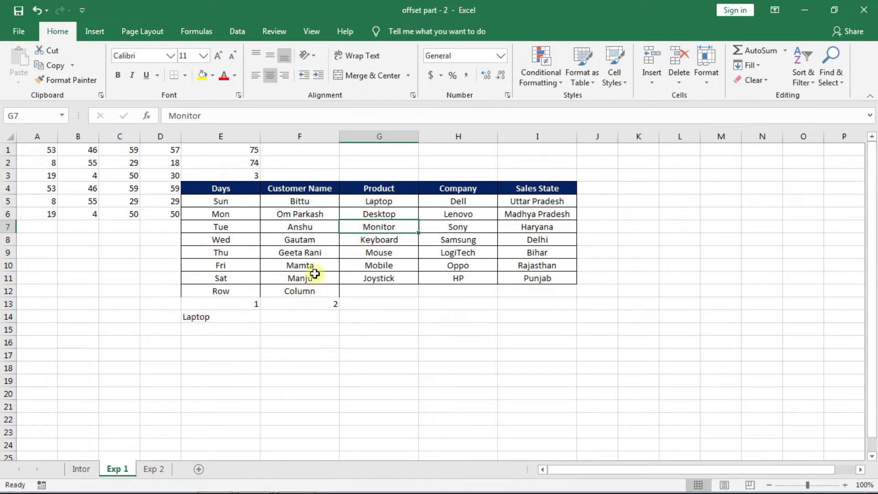
left_click(244, 303)
left_click(297, 303)
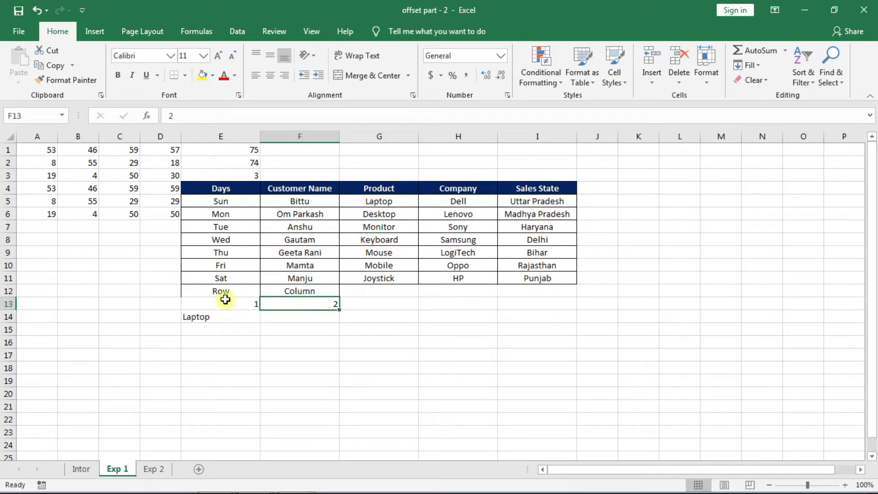
left_click(240, 304)
left_click(290, 302)
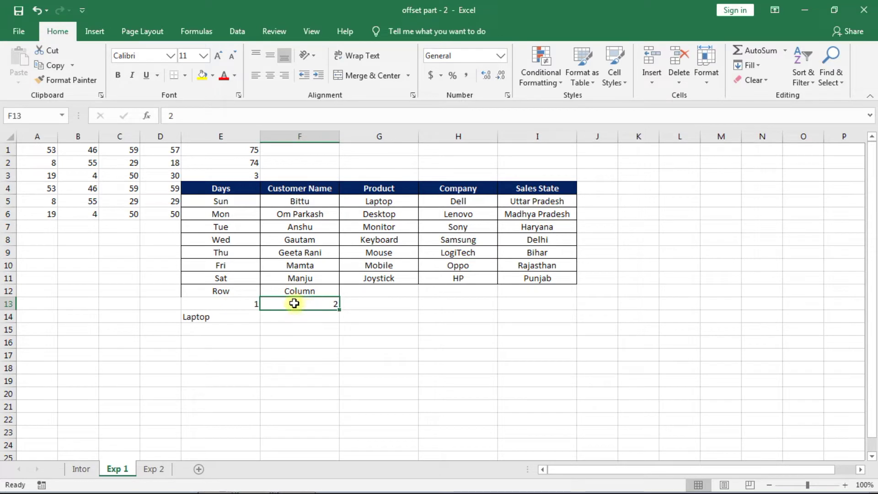
left_click(198, 323)
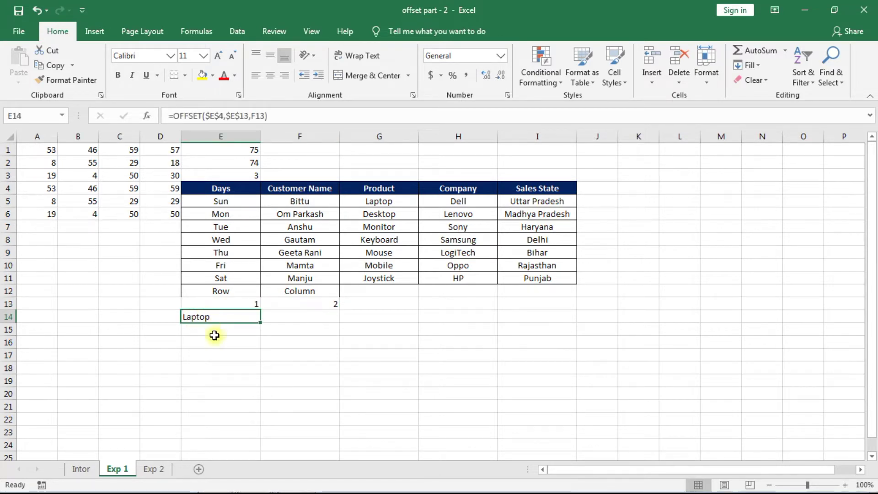
Review the optional [Height] and [Width] arguments and the note on returning more than one output on the Intor sheet
left_click(83, 470)
scroll(266, 330, "down", 1)
scroll(268, 330, "down", 1)
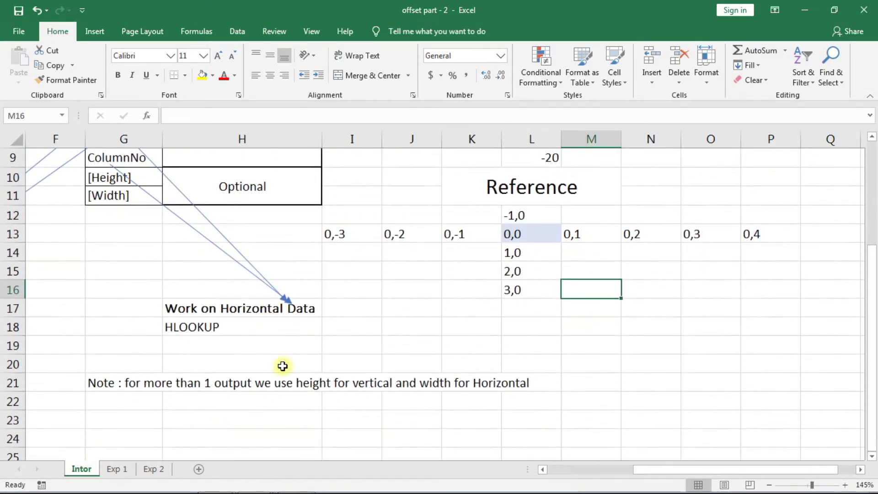
left_click_drag(656, 467, 605, 467)
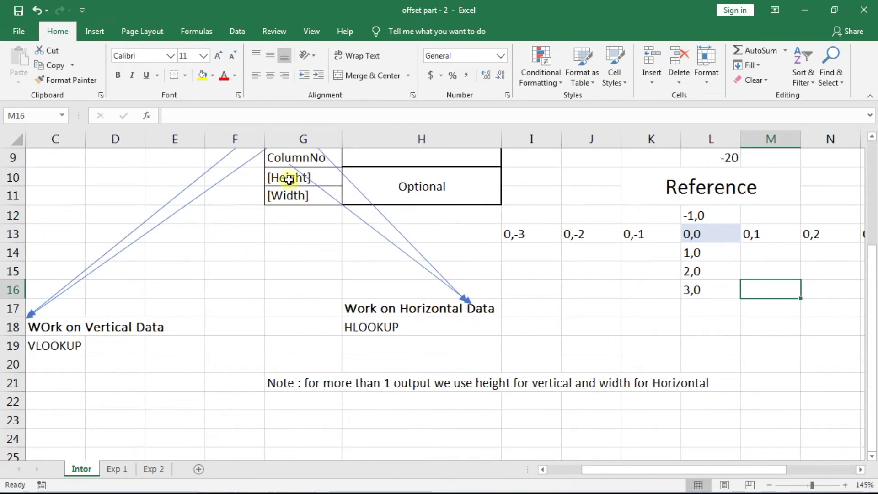
left_click(434, 190)
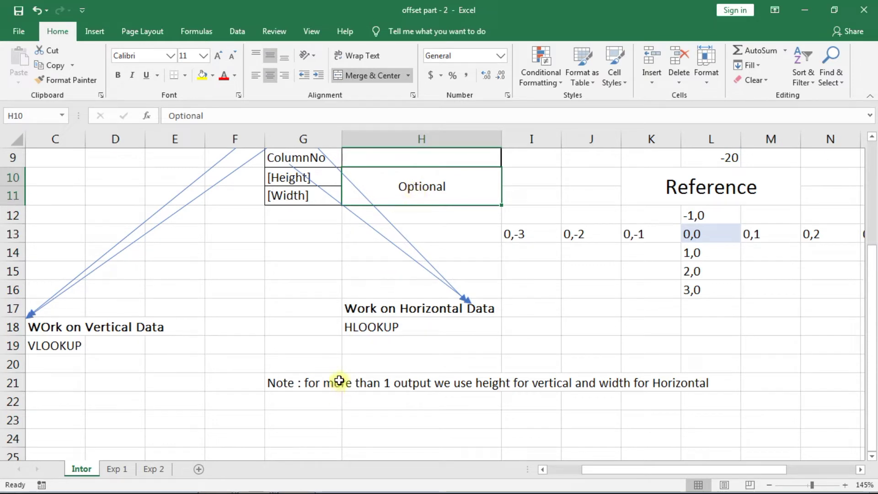
left_click(295, 384)
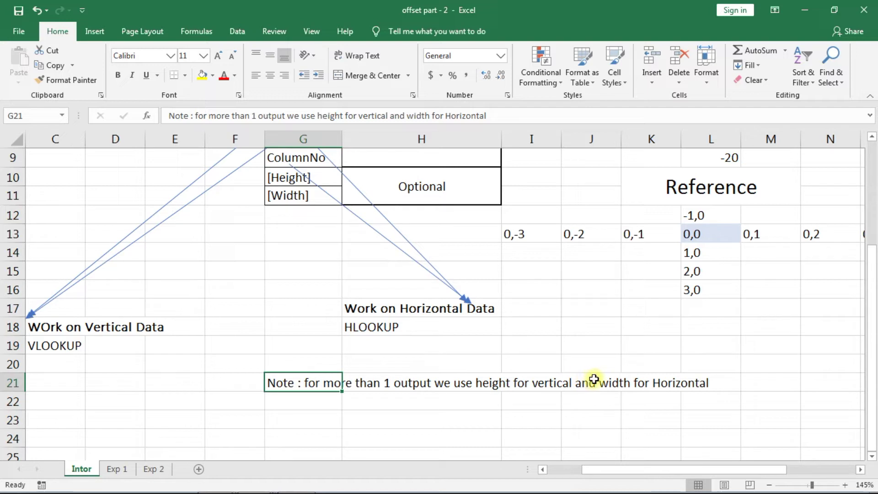
left_click(280, 175)
left_click(284, 196)
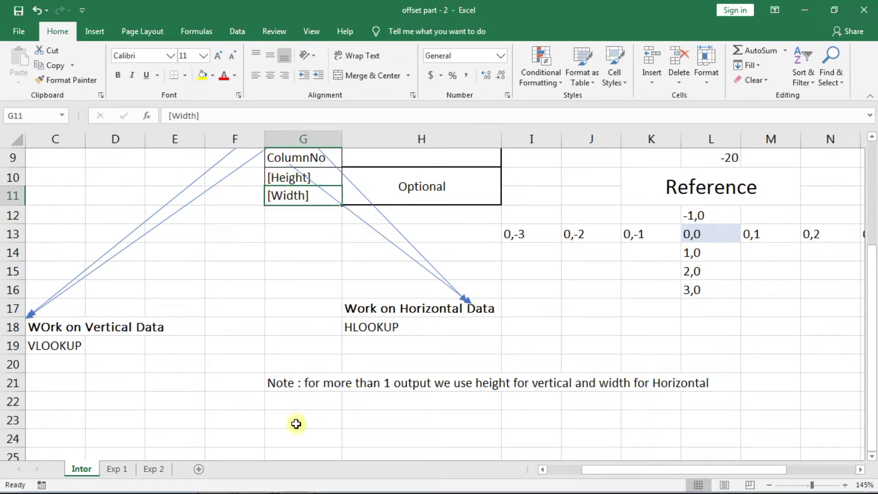
Return to the Exp 1 sheet and set both the row offset in E13 and the column offset in F13 to 0
left_click(120, 469)
left_click(320, 350)
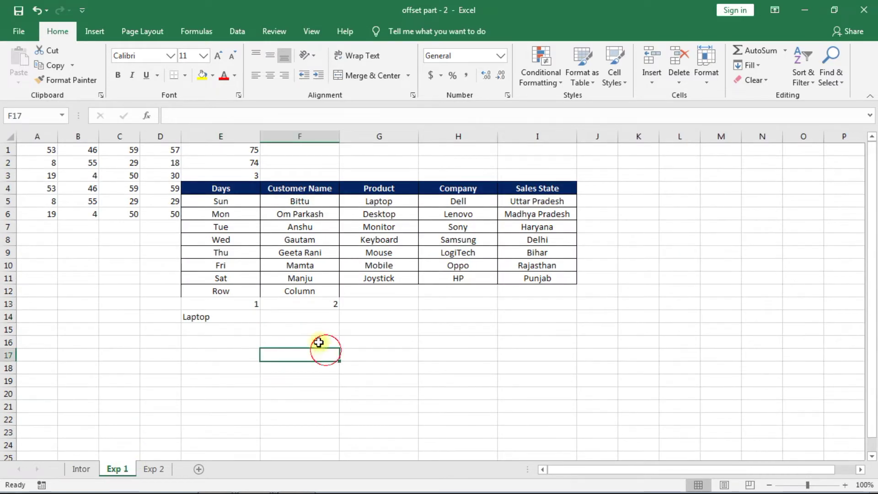
left_click(220, 316)
left_click(235, 304)
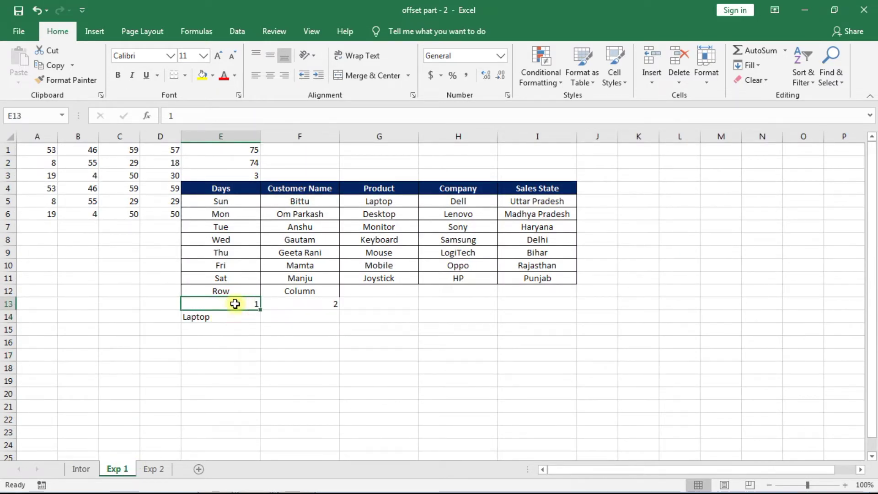
type("0")
key("Tab")
type("0")
key("Tab")
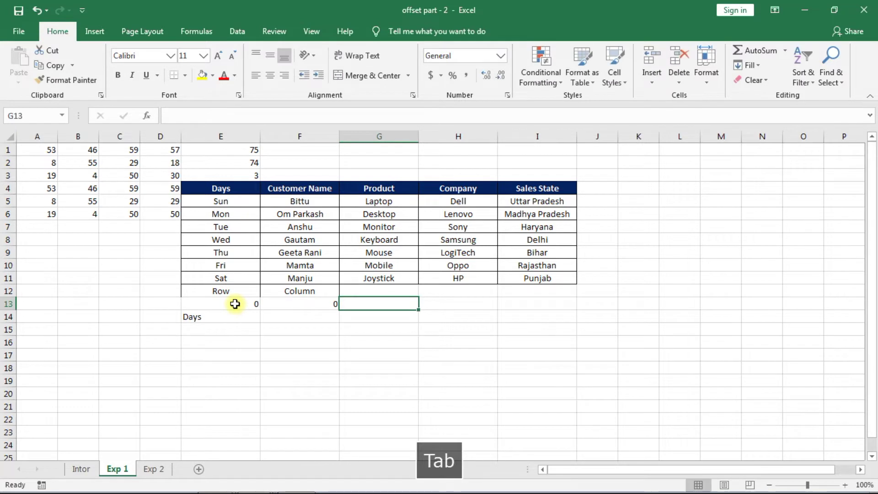
Make the F13 reference in the E14 OFFSET formula absolute and fill the formula across E14:I19
left_click(231, 316)
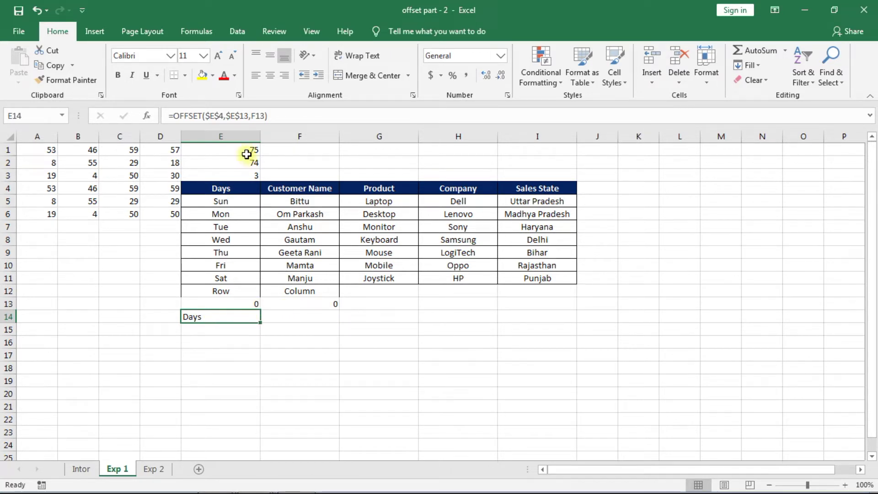
double_click(216, 316)
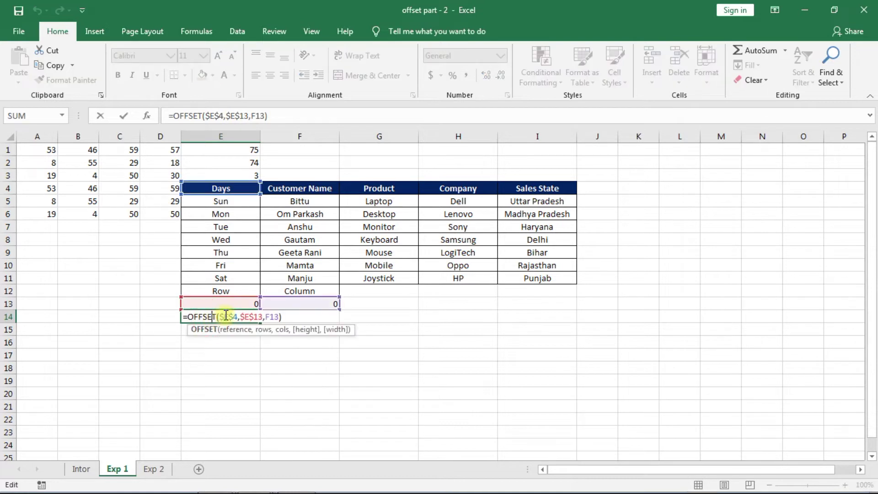
left_click(280, 316)
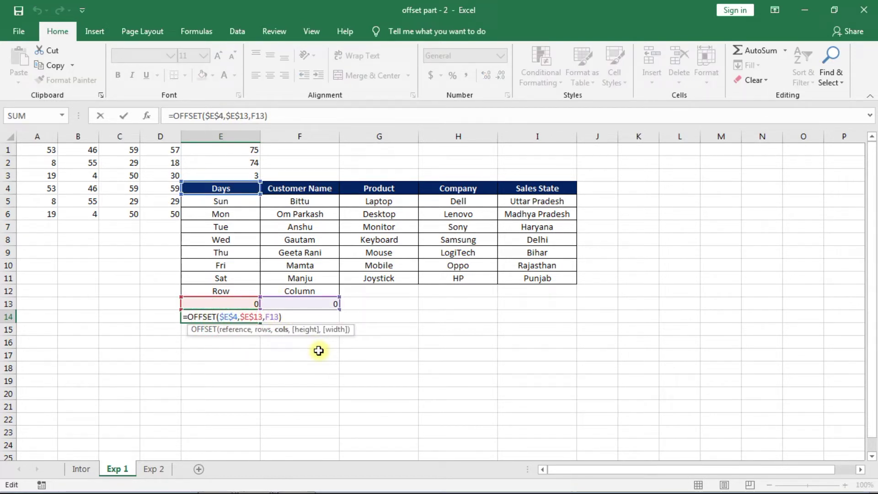
key("F4")
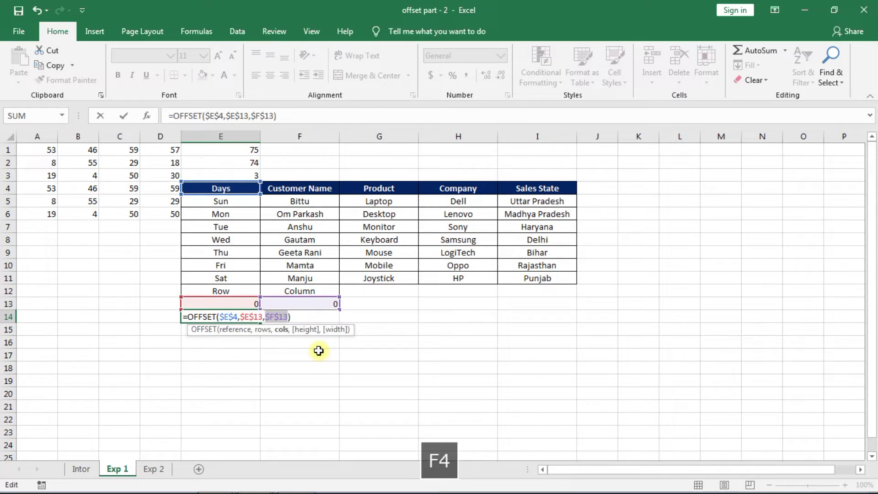
key("ctrl+Return")
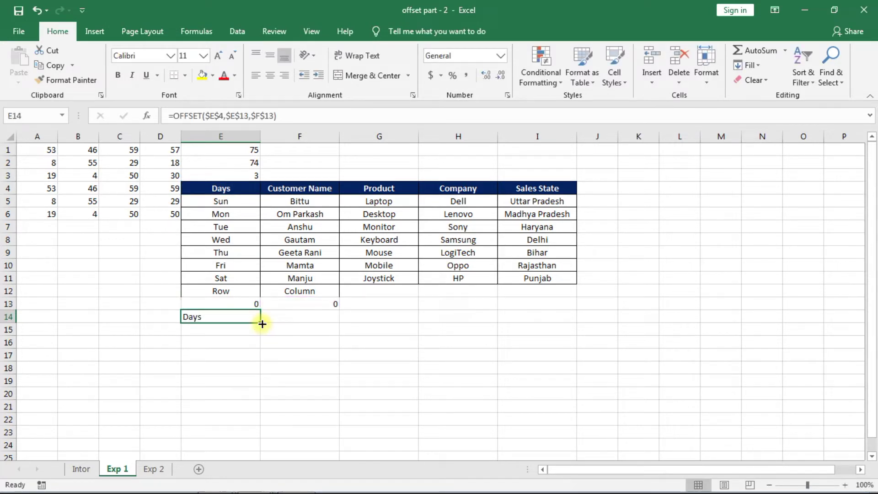
left_click_drag(262, 324, 561, 388)
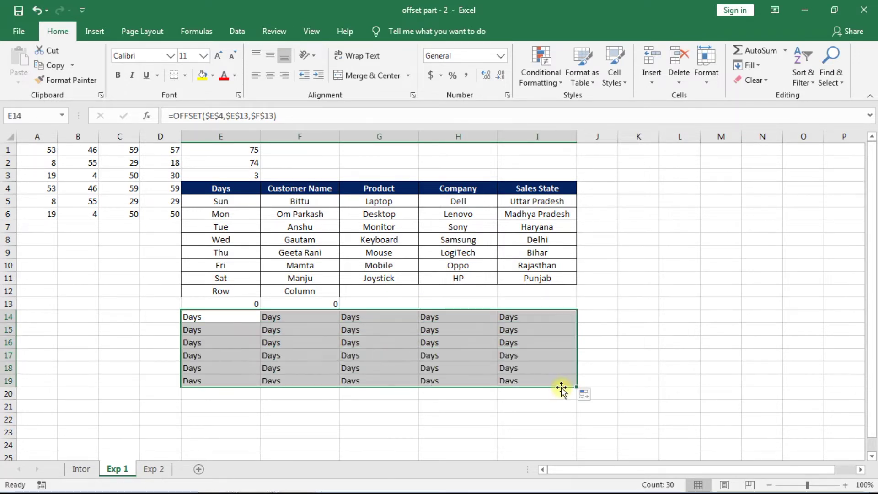
Add the labels Height in G12 and Width in H12 beside the Row and Column labels
left_click(361, 291)
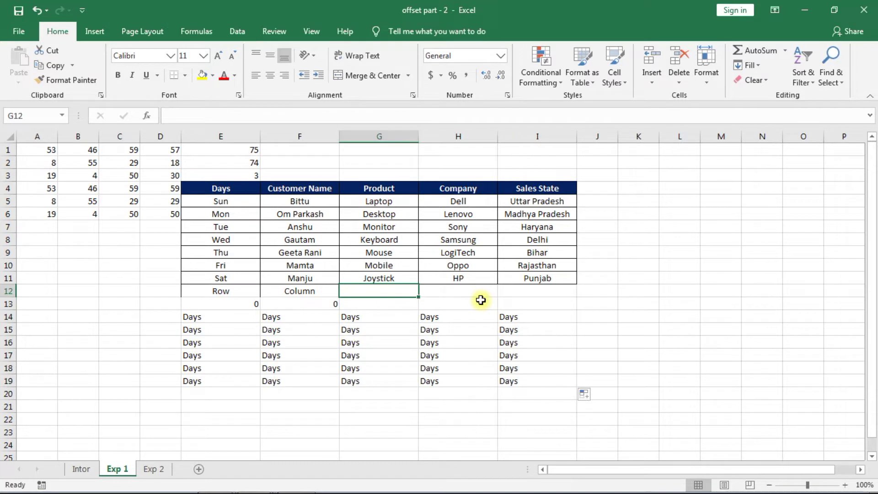
type("Hwigh")
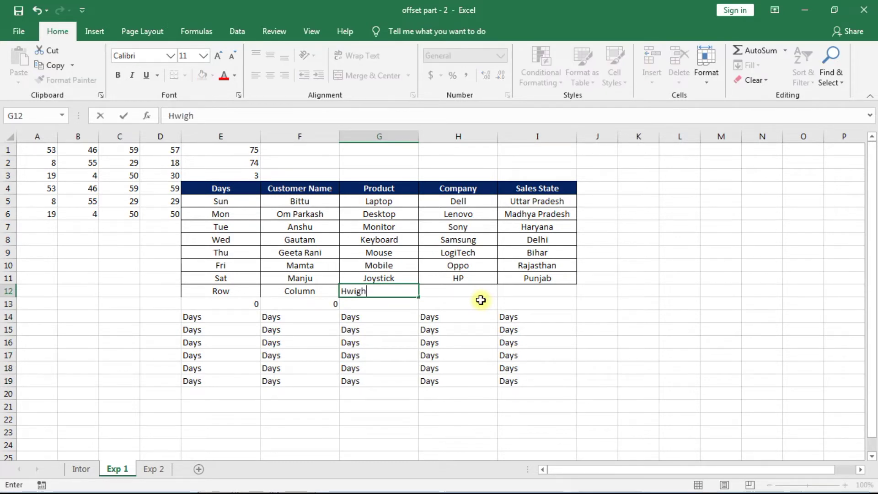
key("BackSpace")
type("eight")
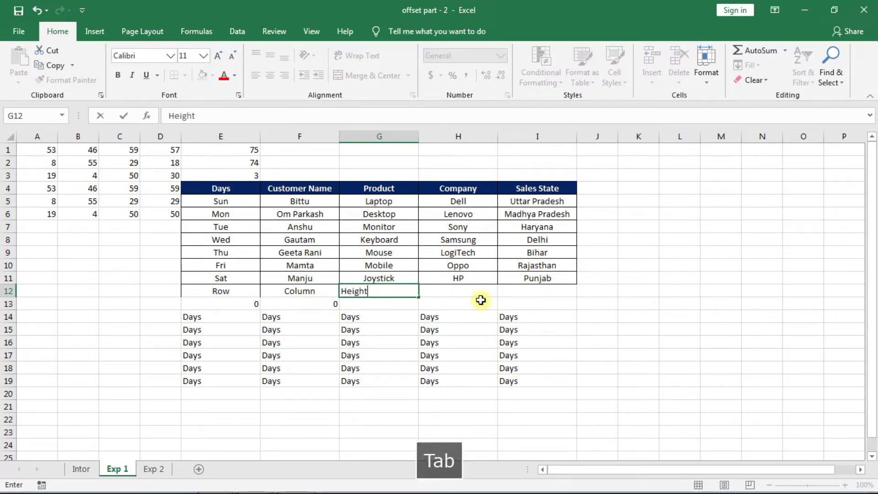
key("Tab")
type("Widt")
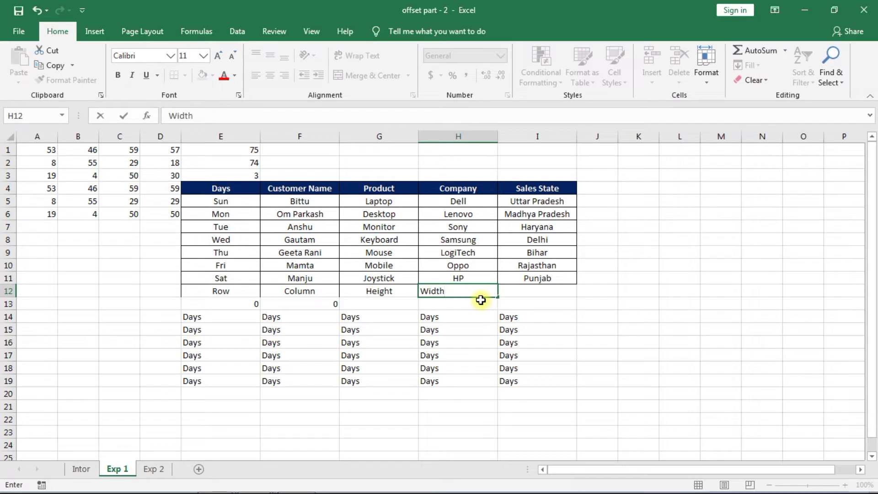
key("Return")
Enter 1 as the height in G13 and 1 as the width in H13
type("1")
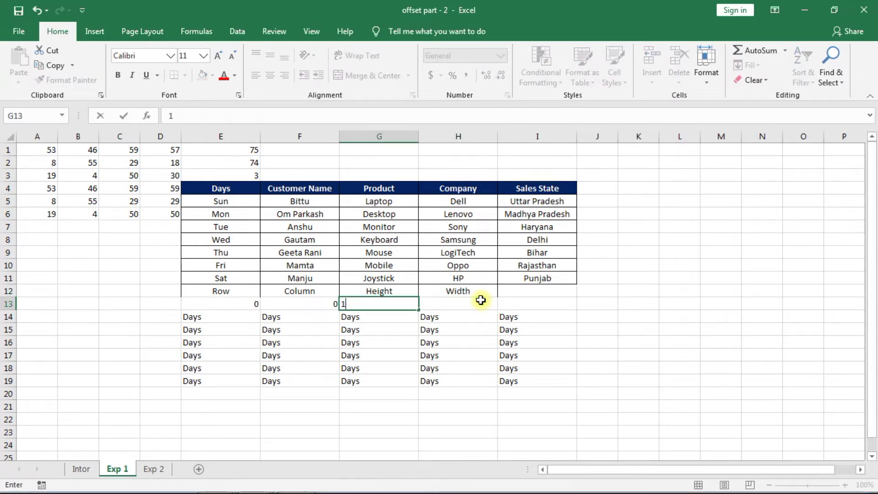
key("Tab")
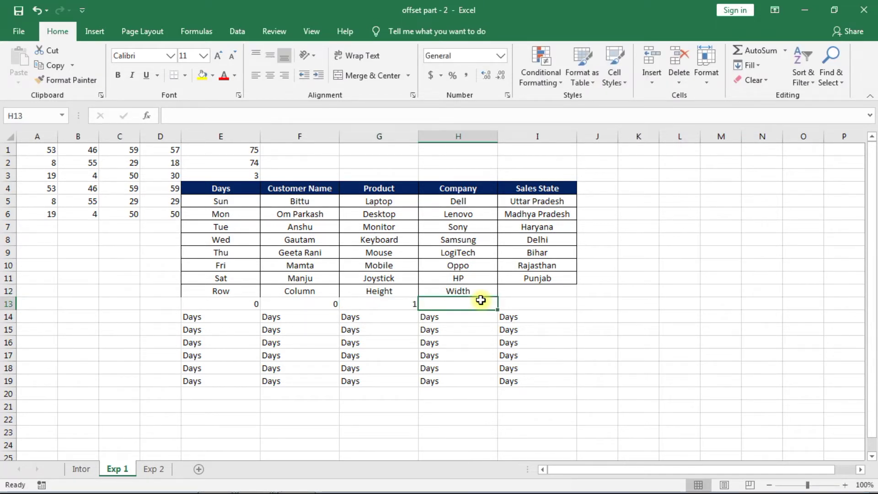
type("1")
key("Down")
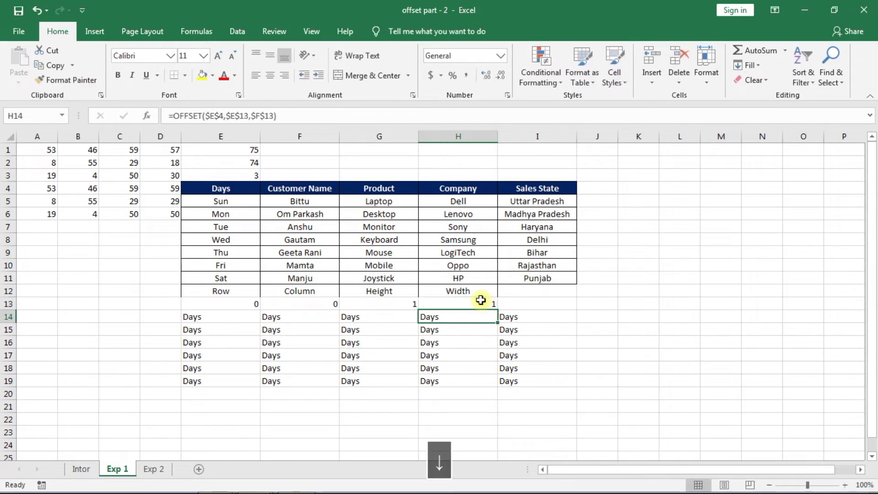
left_click(565, 321)
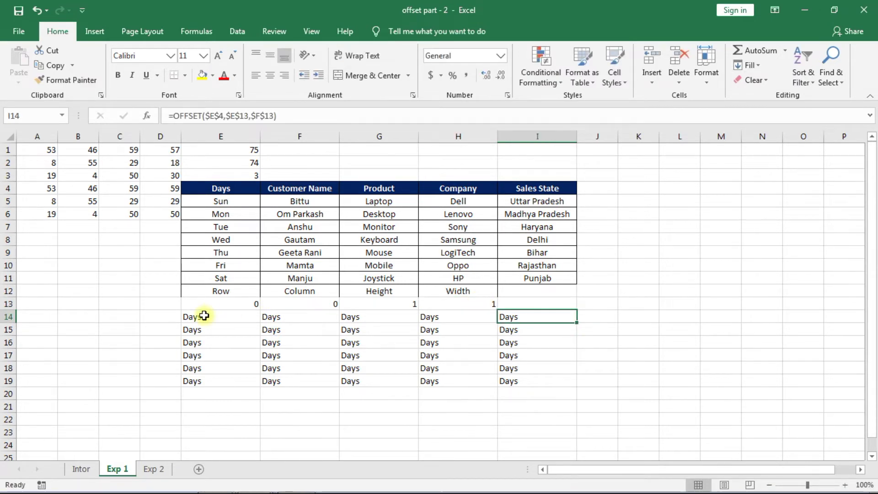
Add $G$13 as height and $H$13 as width to the OFFSET formula and enter it as an array formula across E14:I19
left_click_drag(204, 315, 515, 382)
key("F2")
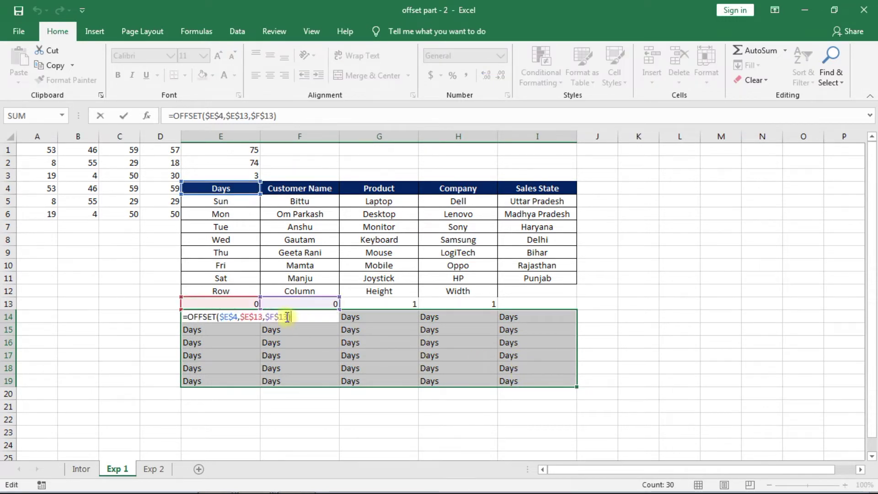
key("BackSpace")
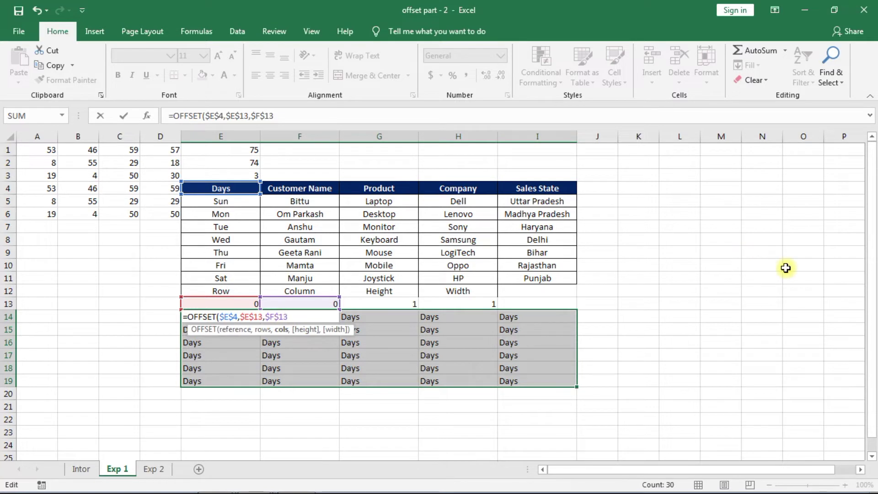
type(",")
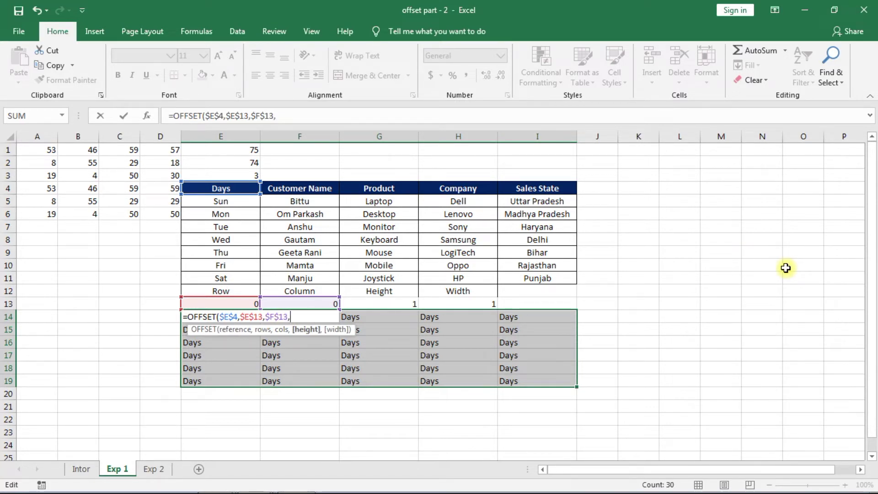
left_click(396, 306)
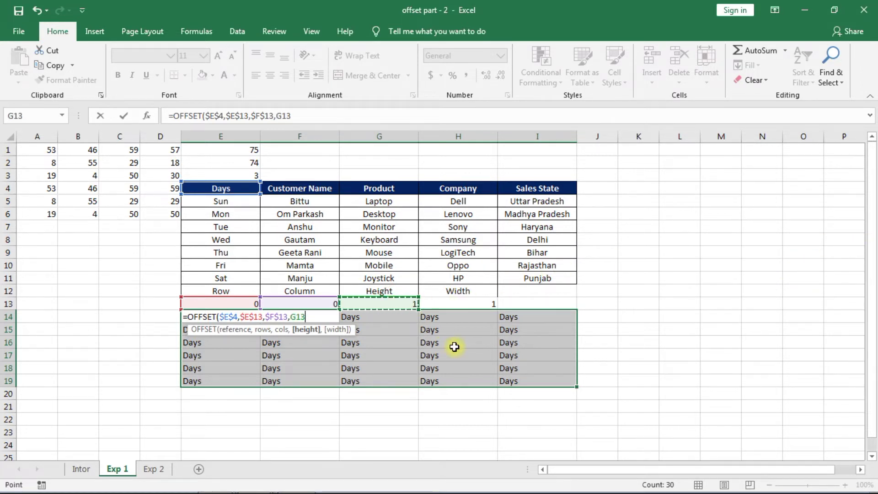
key("F4")
type(",")
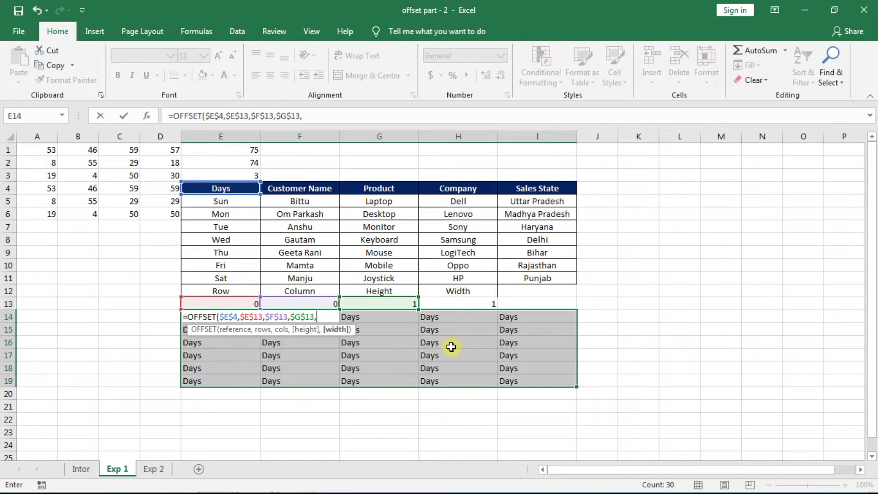
left_click(462, 301)
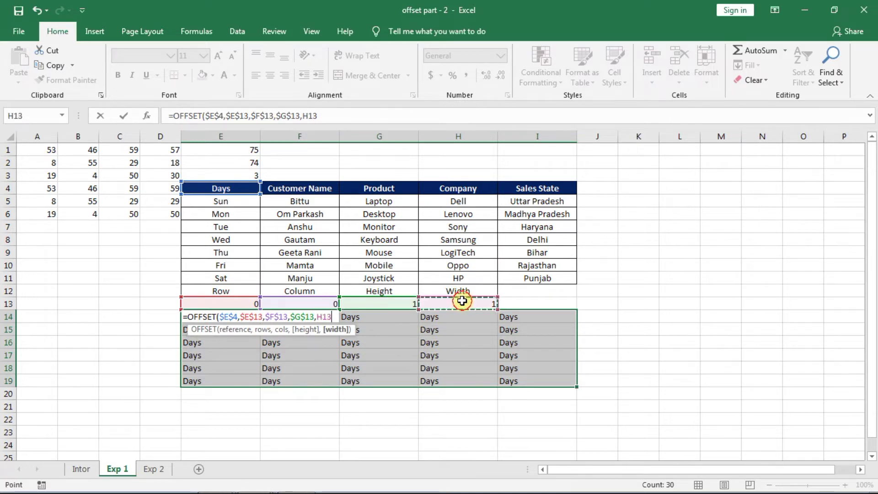
key("F4")
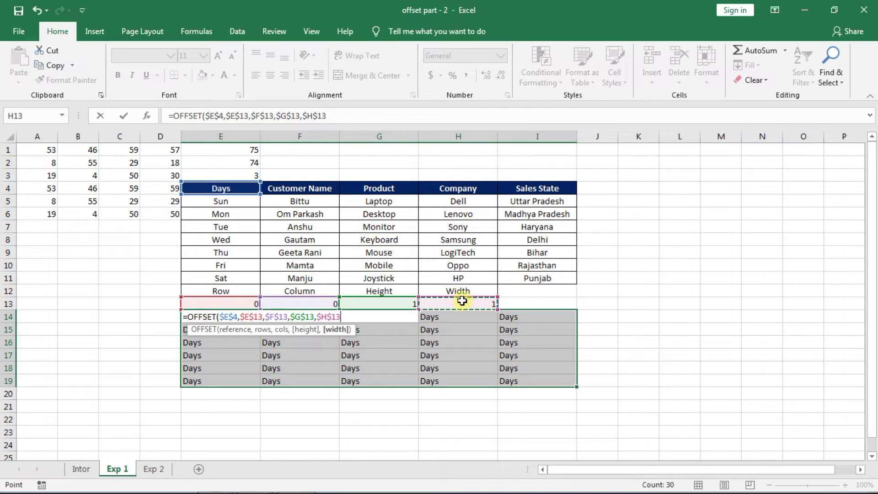
type(")")
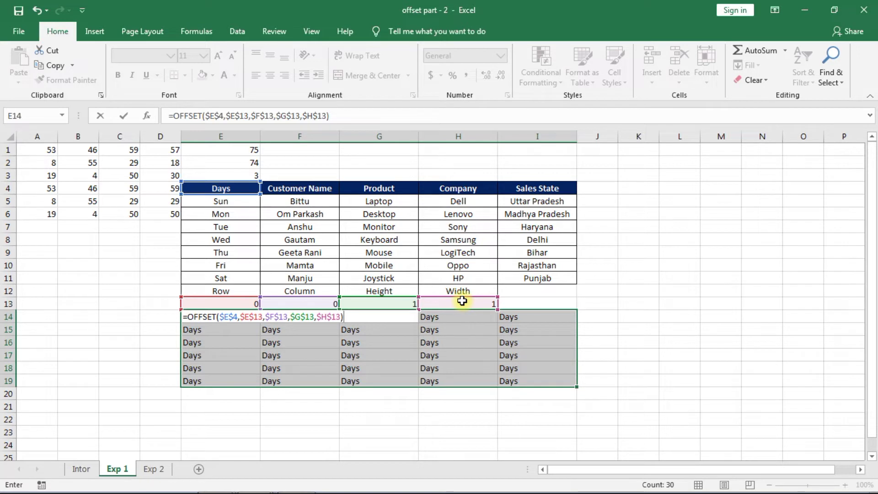
key("ctrl+shift+Return")
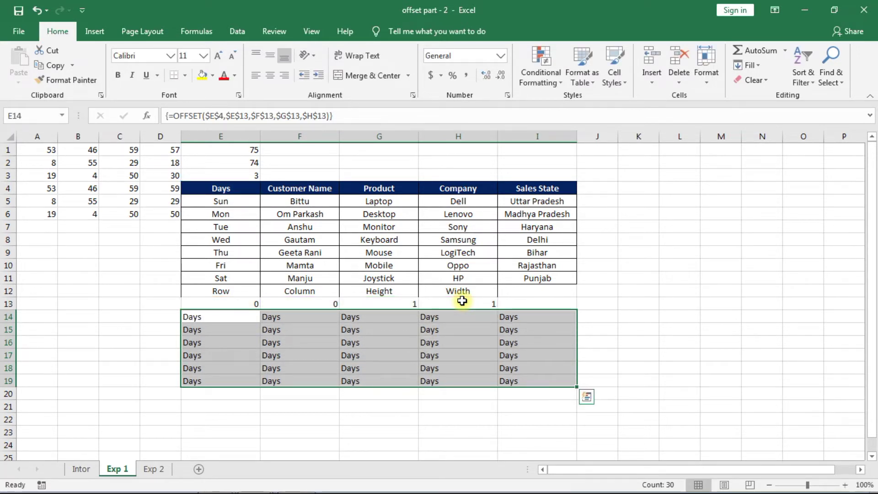
Set the OFFSET height in G13 to 8 to cover the Days column from E4 downward
left_click(215, 330)
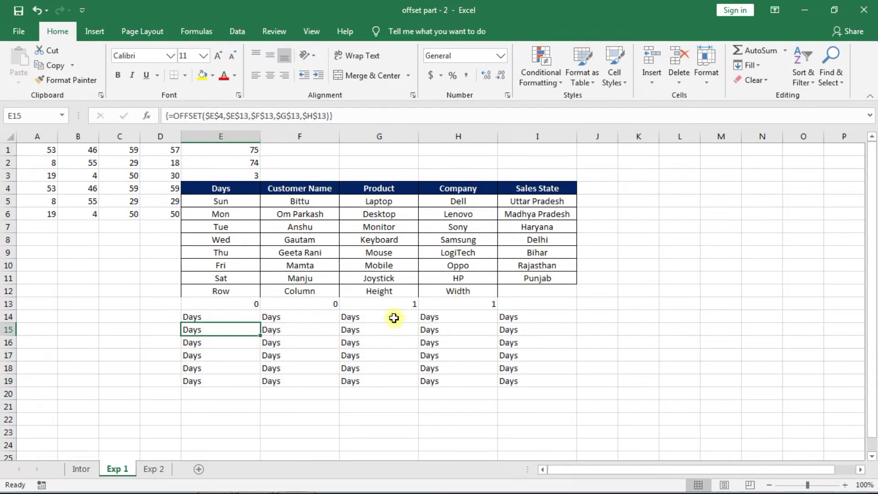
left_click(390, 305)
left_click(460, 303)
left_click(389, 303)
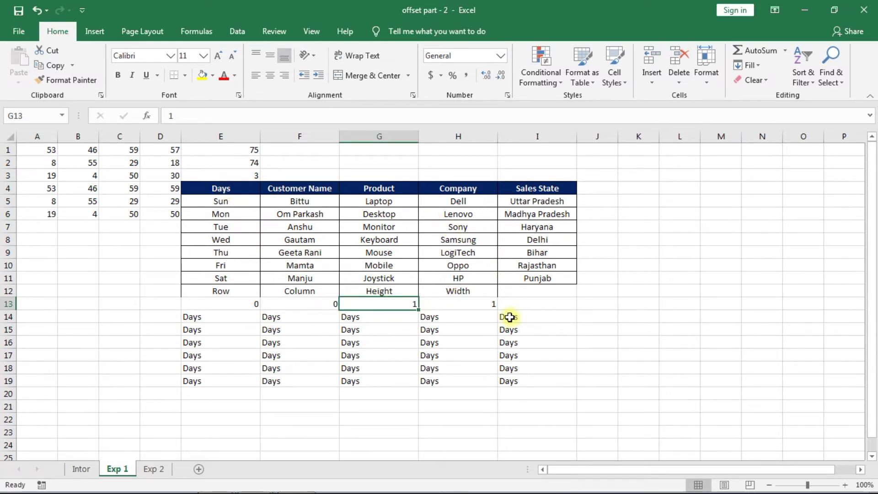
left_click_drag(221, 189, 225, 287)
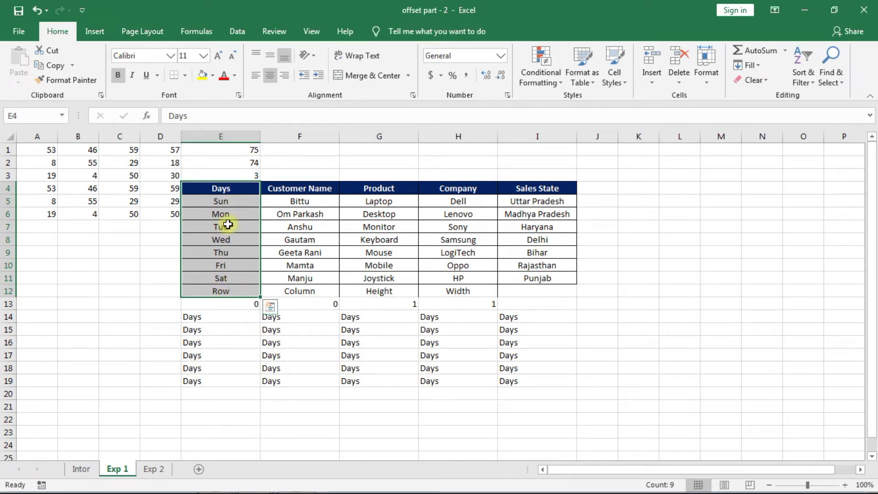
left_click(230, 281)
left_click(408, 305)
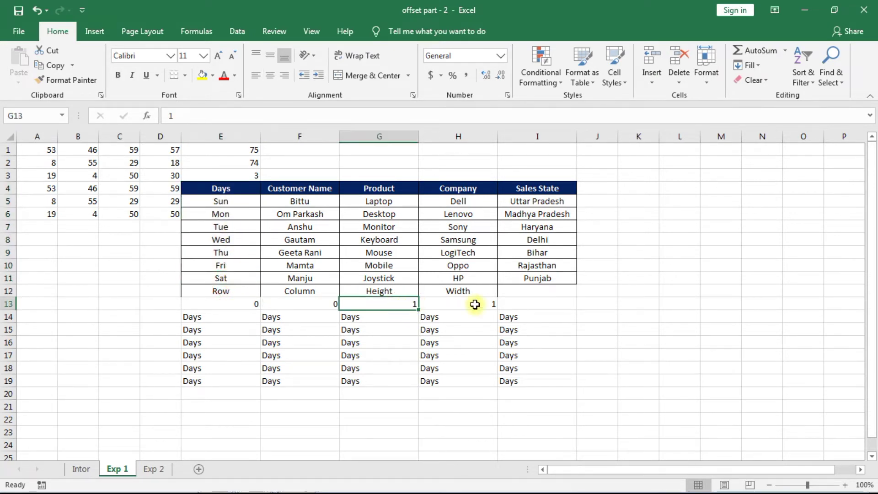
type("8")
key("Down")
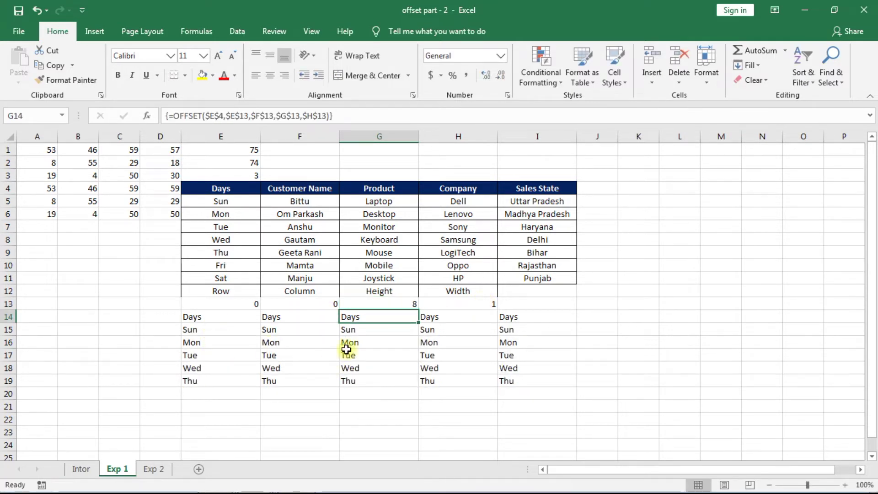
Set the OFFSET width in H13 to 5 so the array spans all the source table's columns
left_click(457, 304)
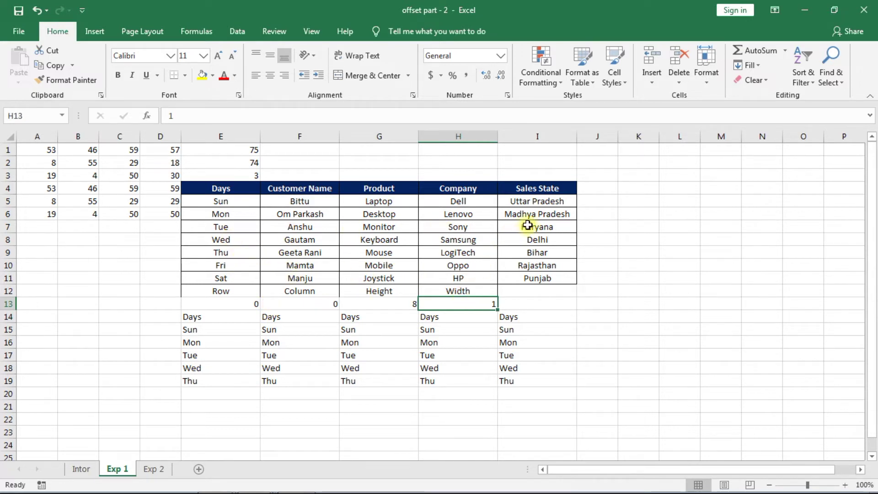
type("5")
key("Return")
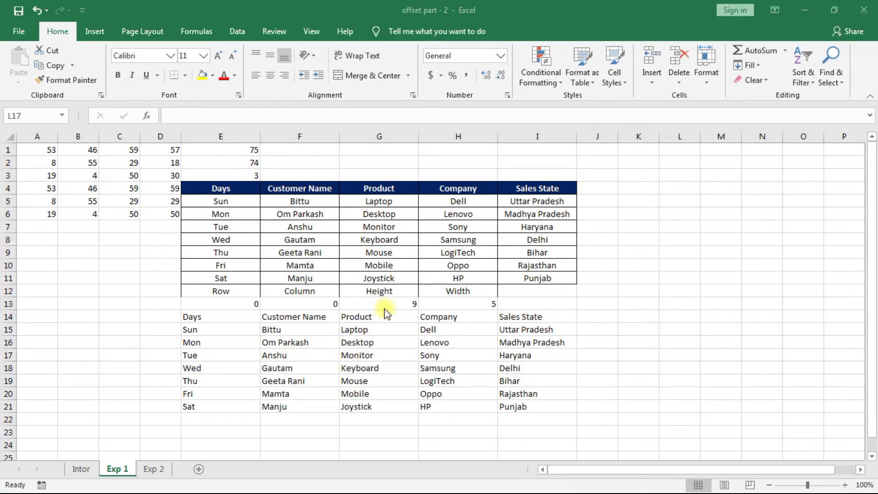
Switch to the Exp 2 sheet and examine its account records and the empty area beside them
left_click(156, 469)
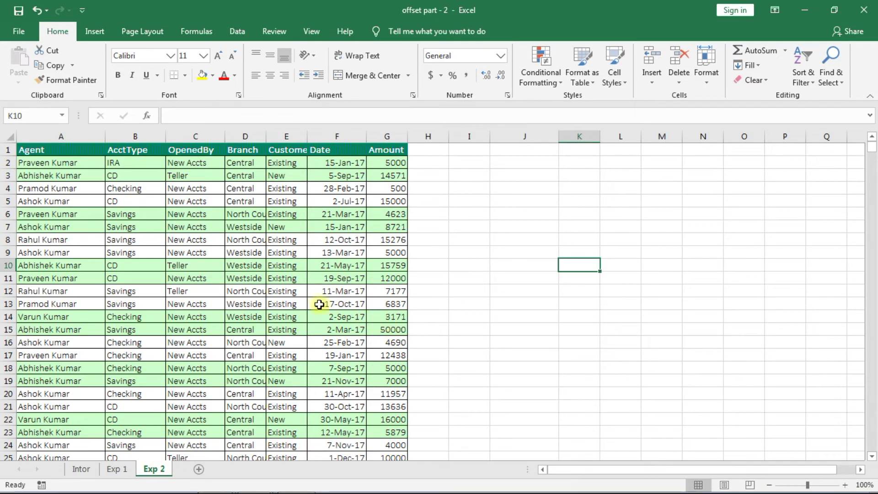
left_click_drag(78, 163, 355, 344)
left_click(215, 303)
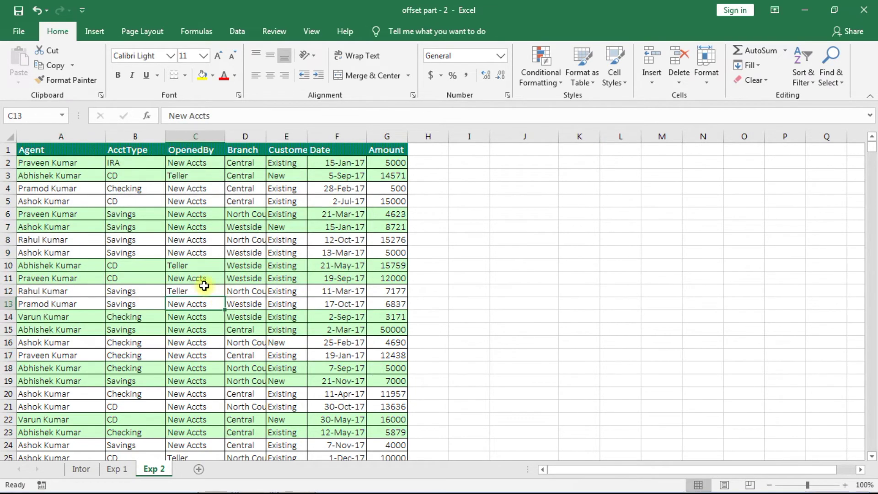
scroll(180, 288, "down", 20)
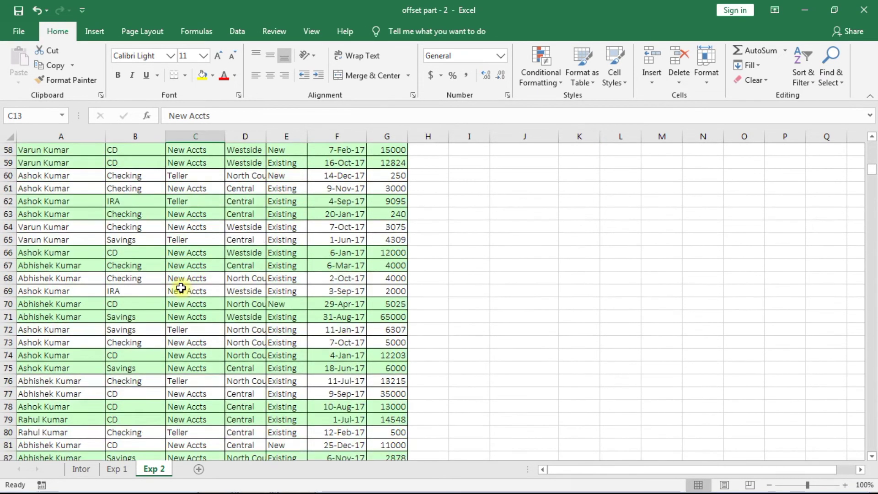
scroll(180, 287, "down", 16)
left_click_drag(872, 201, 873, 134)
left_click(532, 198)
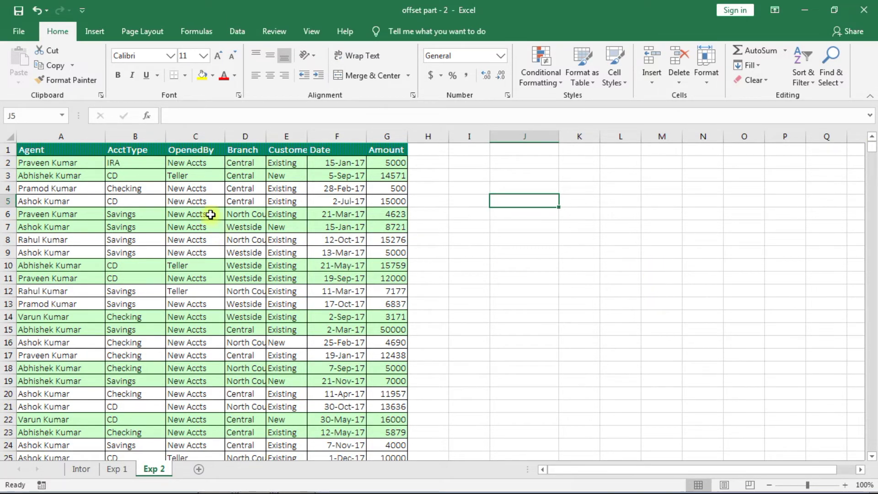
mouse_move(455, 188)
left_mouse_down()
mouse_move(821, 245)
mouse_move(735, 248)
mouse_move(757, 269)
mouse_move(750, 273)
left_mouse_up()
left_click(478, 302)
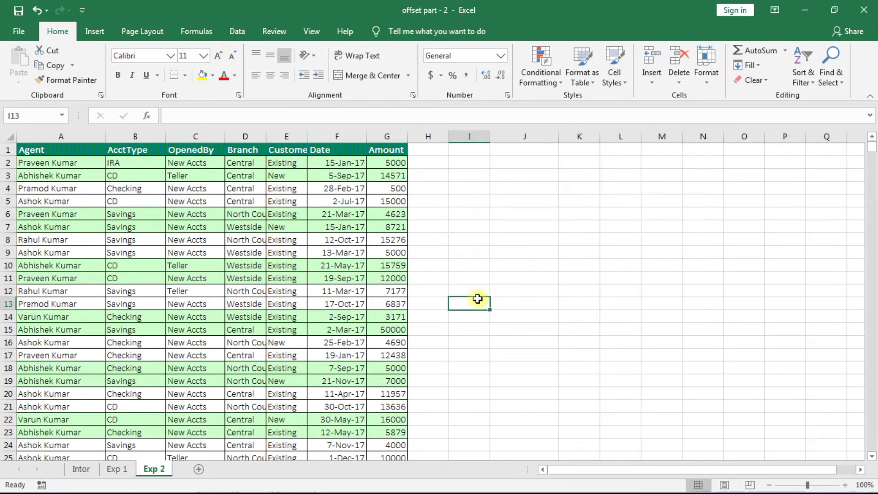
Copy the header row A1:G1, from Agent to Amount, into the empty area starting at I6
left_click_drag(43, 150, 382, 149)
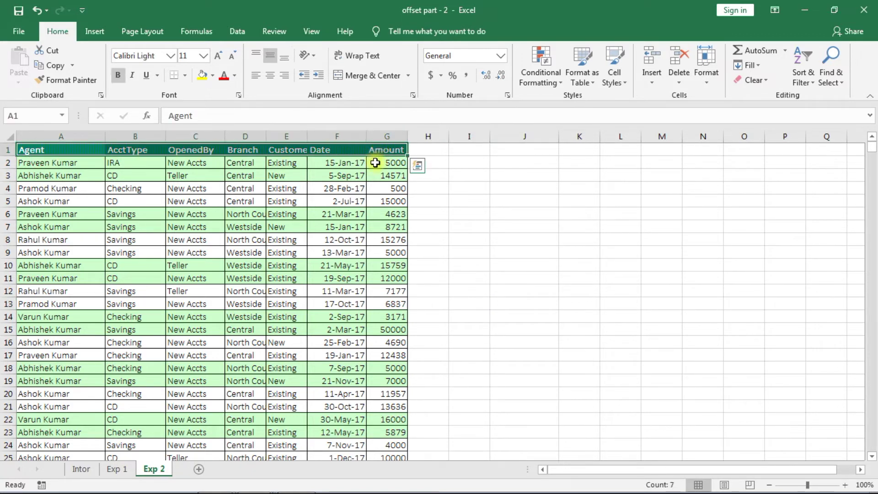
key("ctrl+c")
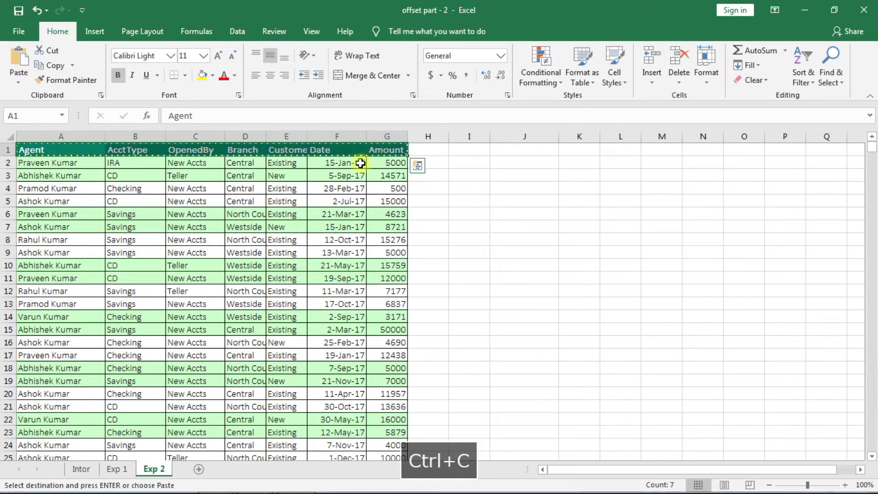
left_click(481, 213)
key("Return")
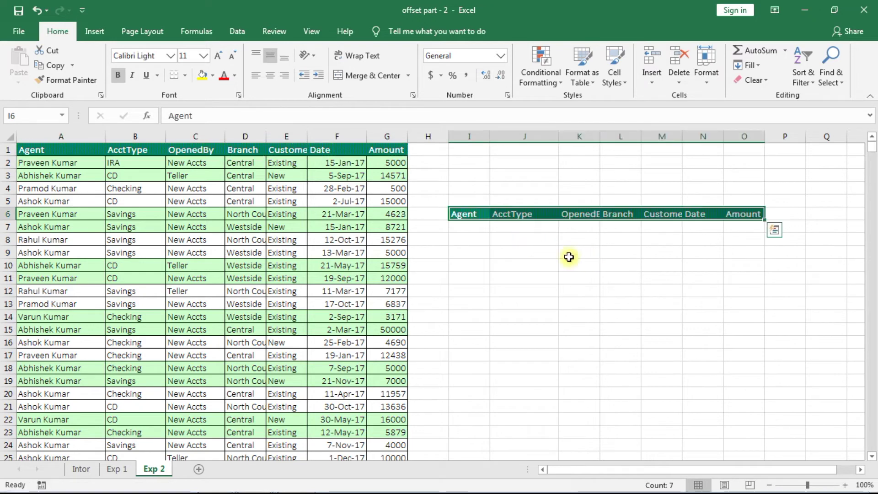
left_click(648, 277)
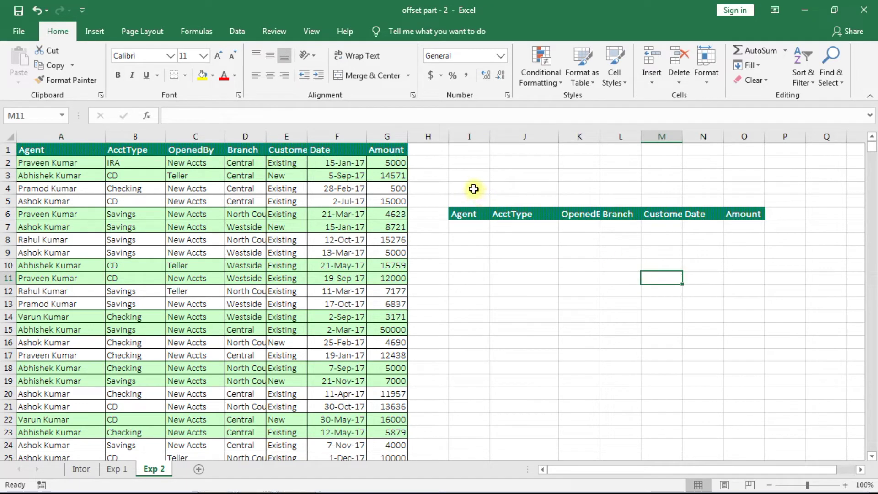
Add the label Row in I3 and enter 0 as the row offset in I4
left_click(470, 175)
type("Row")
key("Return")
type("0")
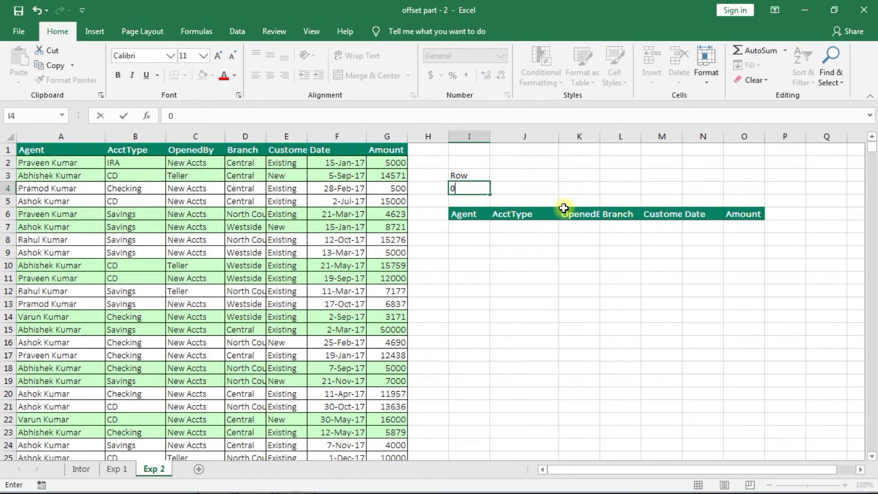
key("Return")
Enter the formula =OFFSET(A2,$I$4,0) in I7 under the copied Agent header
left_click(471, 228)
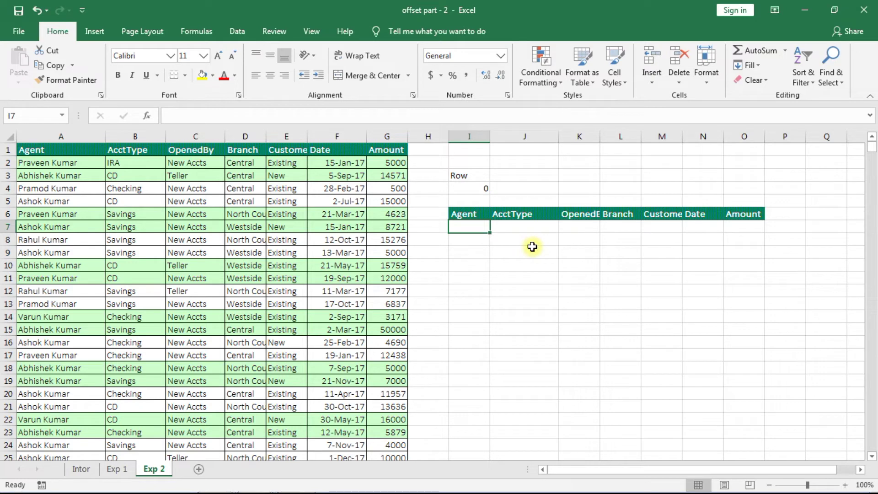
type("=off")
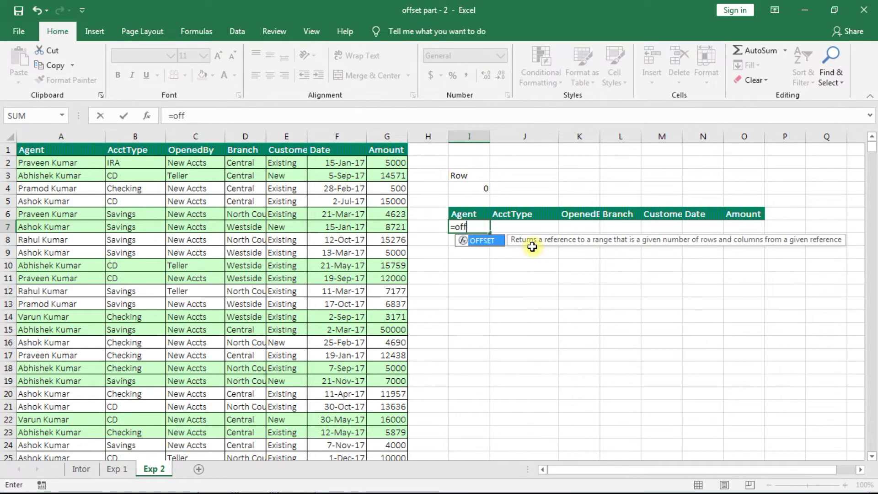
type("se")
key("Tab")
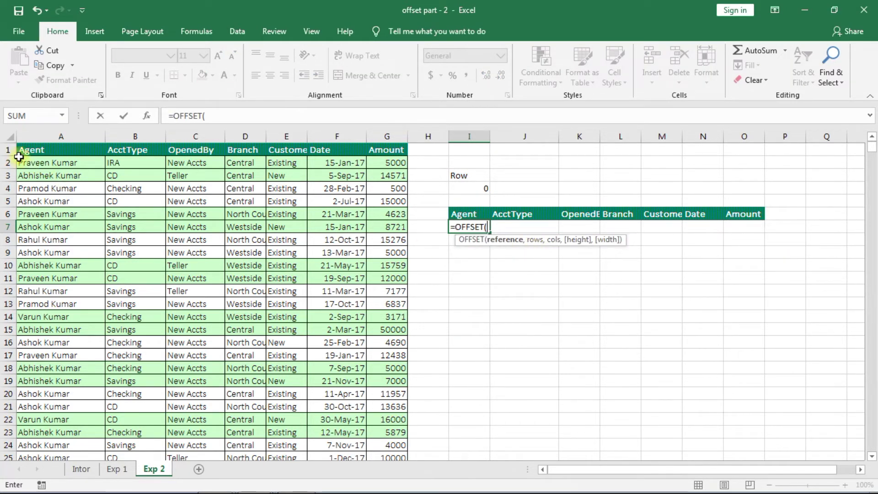
left_click(44, 163)
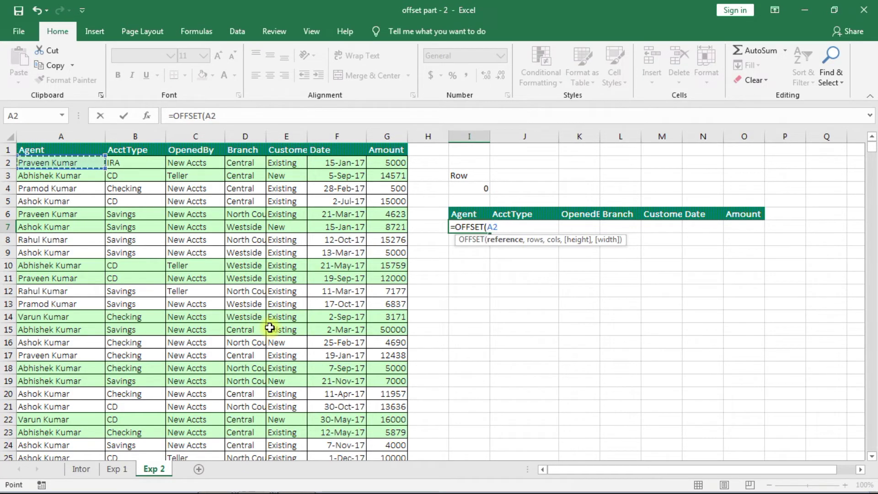
type(",")
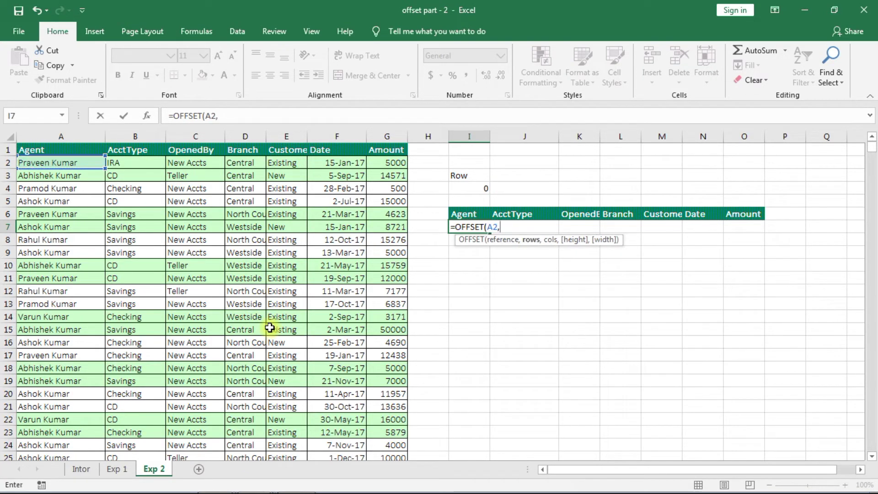
left_click(467, 189)
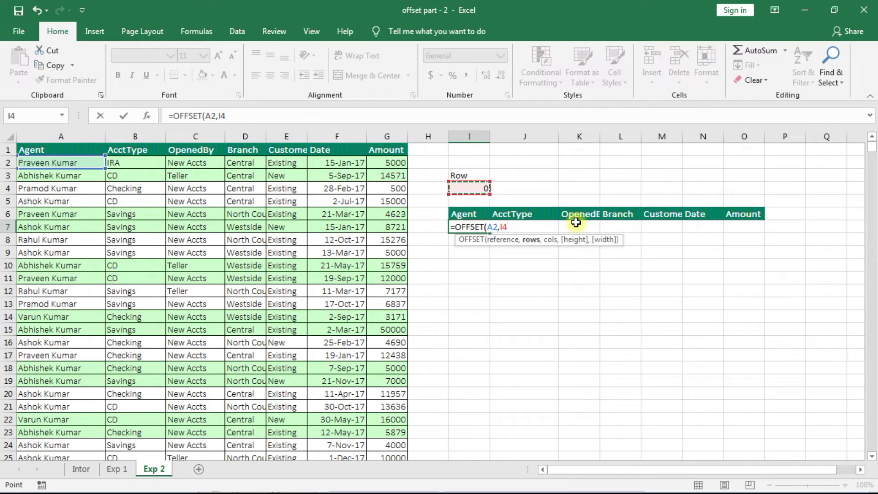
key("F4")
type(",")
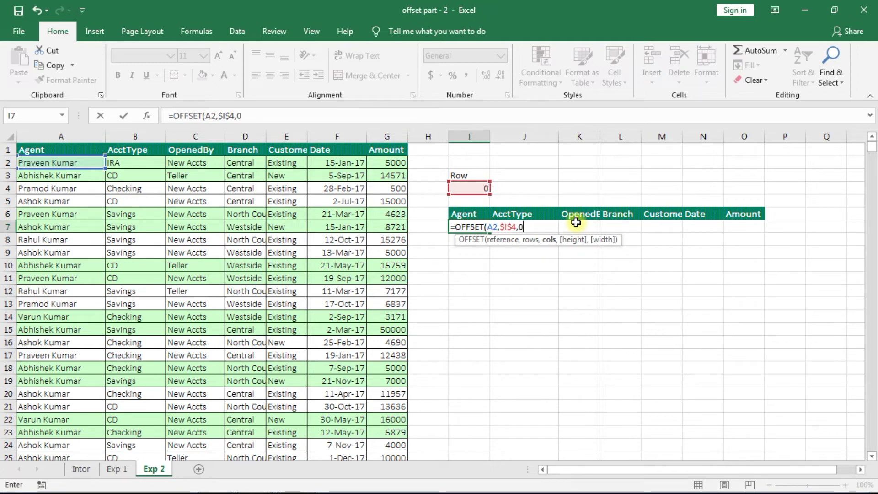
type("0)")
key("Return")
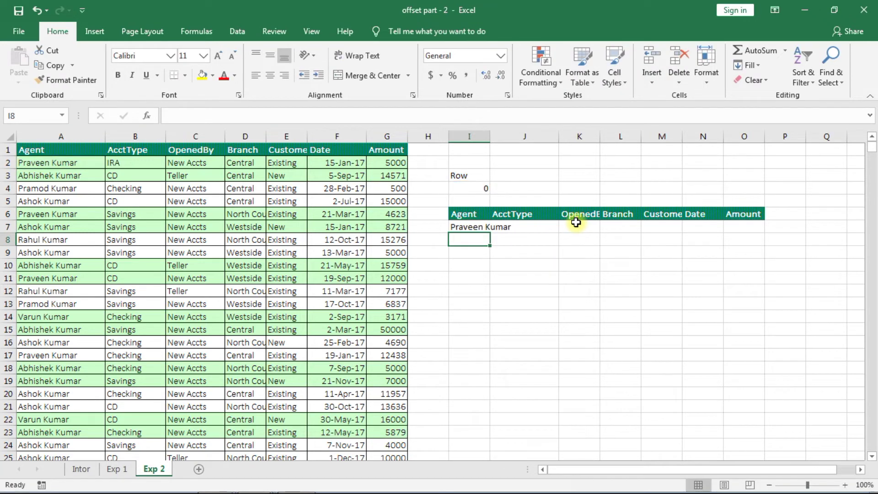
left_click(64, 164)
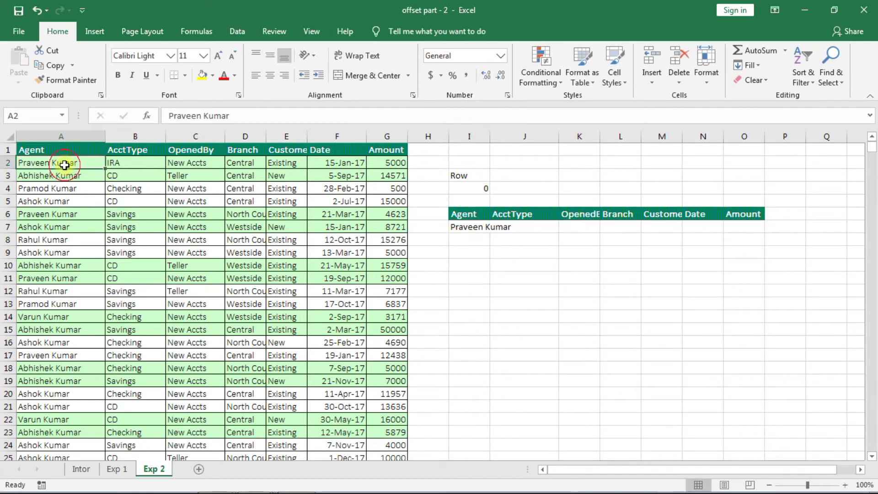
Fill the OFFSET formula in I7 across to O7, under all copied headers from Agent to Amount
left_click(473, 227)
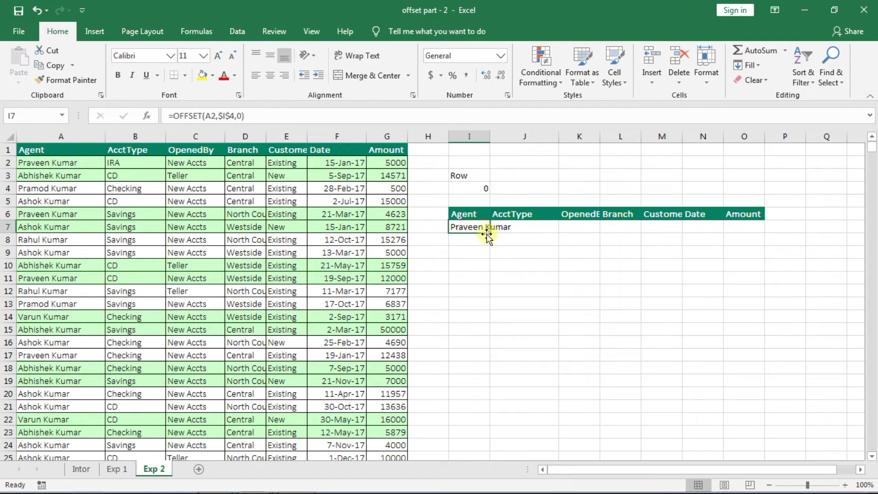
left_click_drag(490, 234, 757, 231)
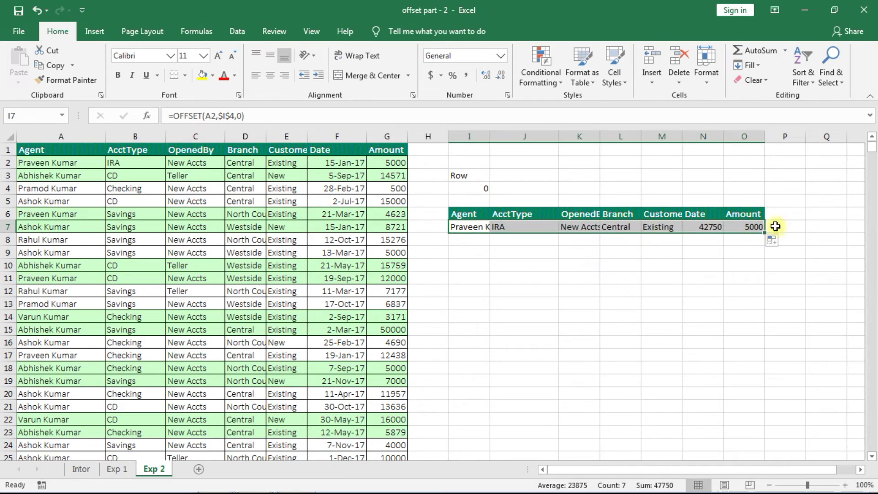
left_click(698, 262)
Format the Date cells N7:N11 with the second 14-Mar-12 date type
left_click(706, 226)
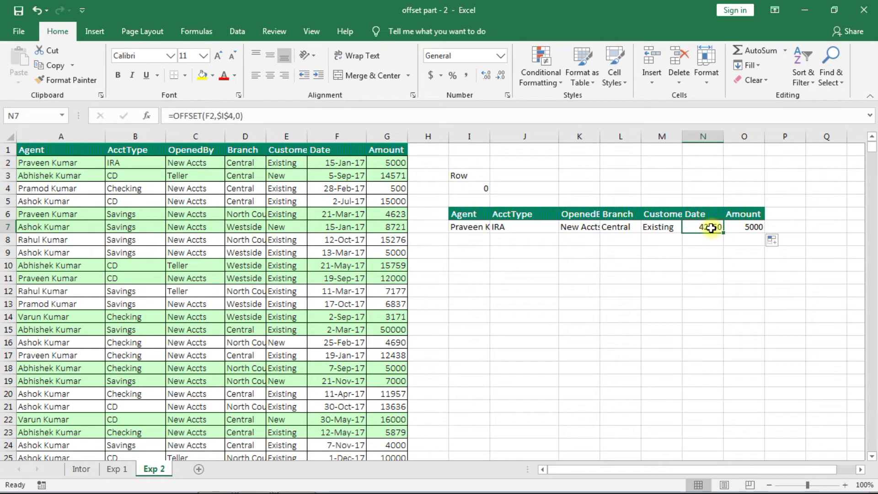
left_click_drag(711, 227, 712, 277)
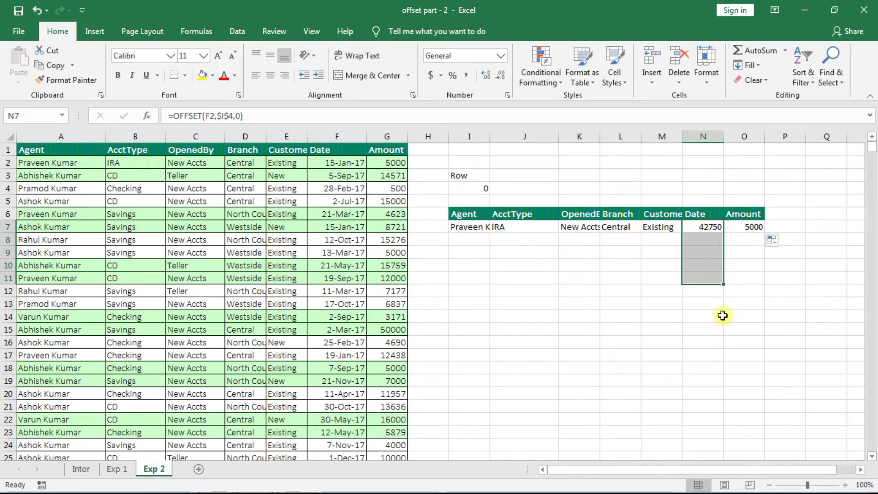
key("ctrl+1")
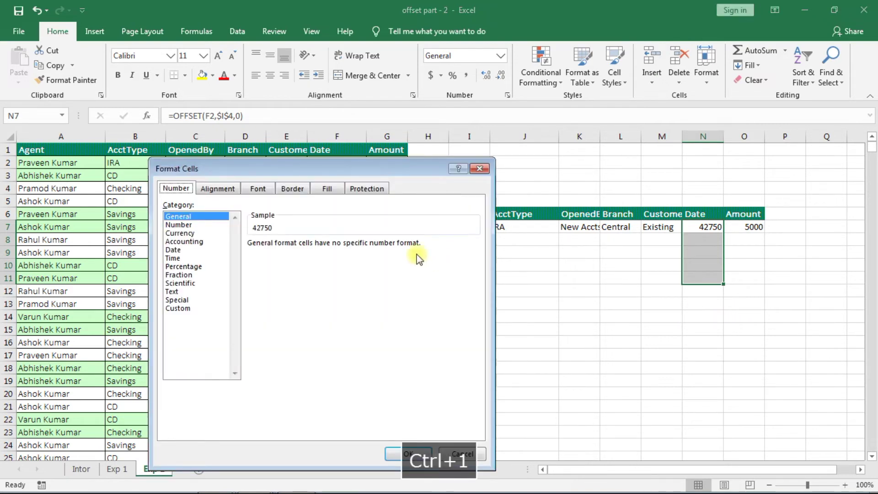
left_click_drag(314, 168, 383, 114)
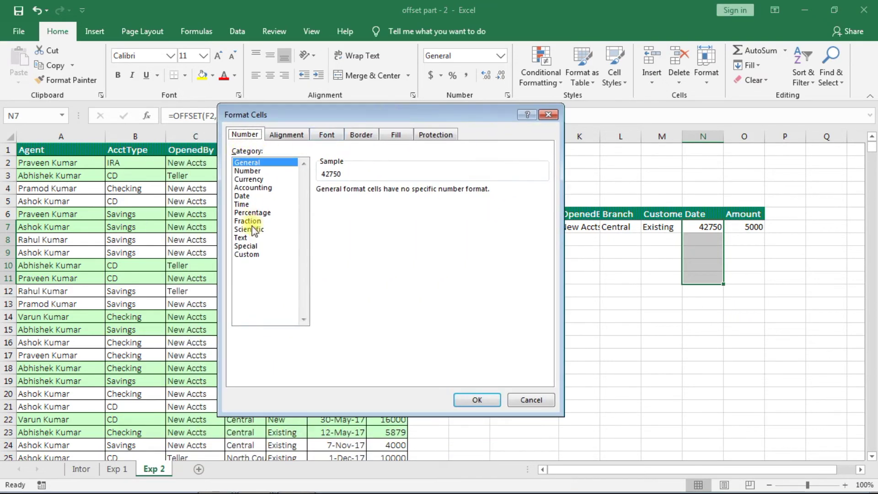
left_click(242, 197)
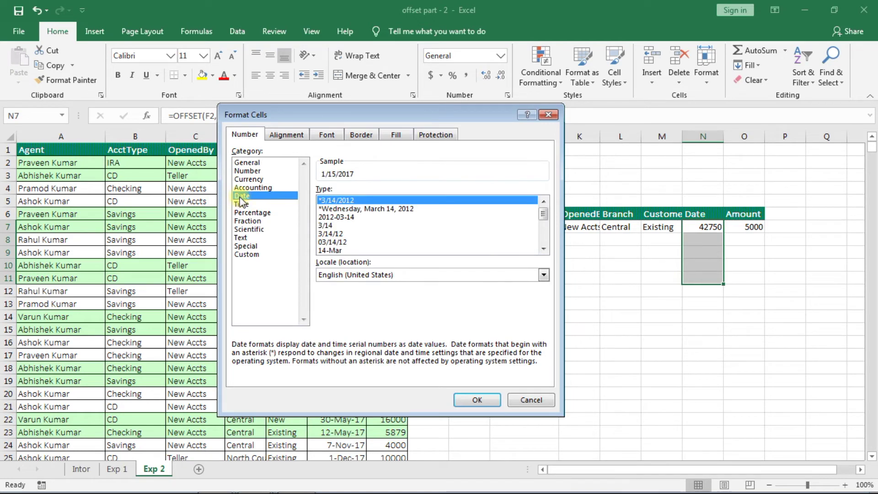
left_click(331, 251)
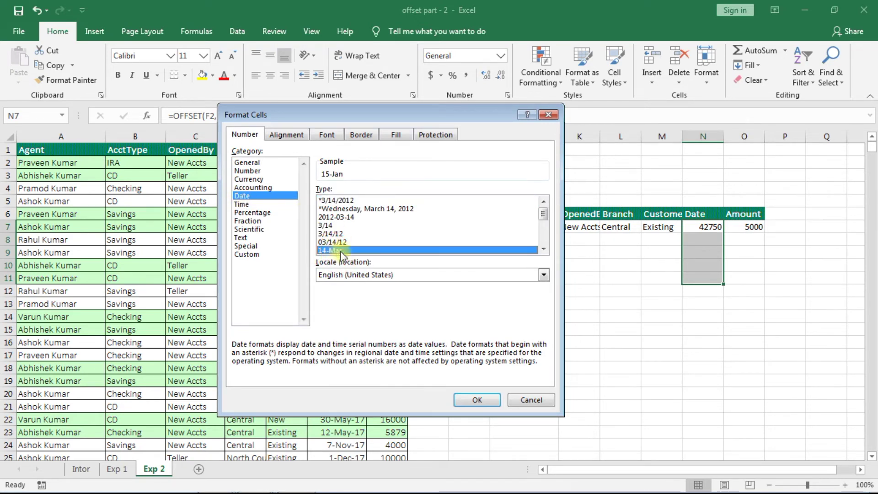
scroll(341, 254, "down", 1)
left_click(341, 242)
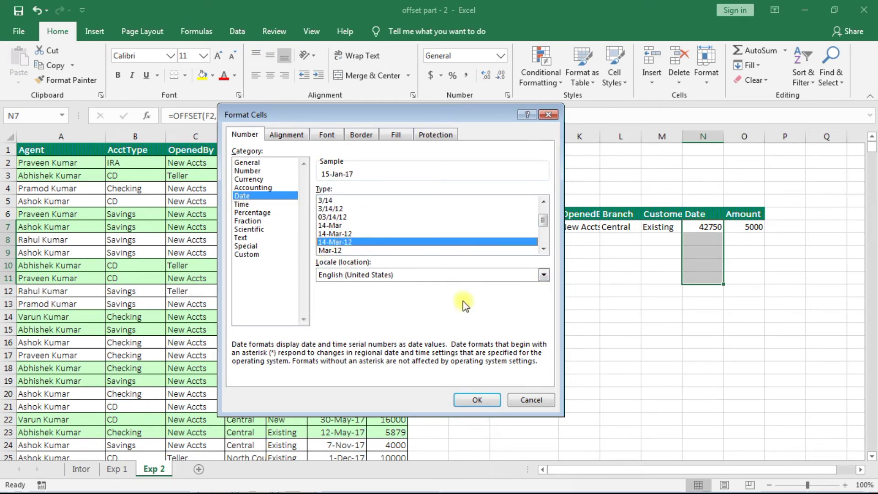
left_click(478, 399)
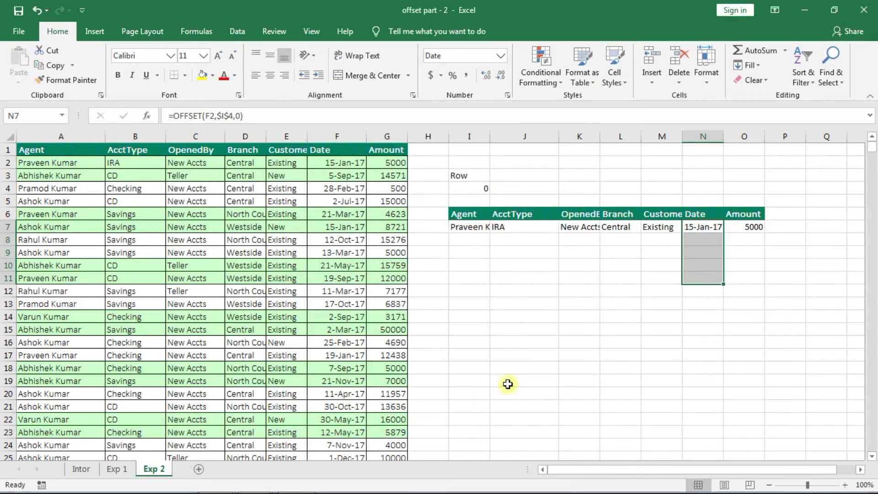
left_click(650, 302)
left_click(689, 243)
left_click(705, 278)
Fill the formulas in I7:O7 down to row 11 and widen column N to fit the full dates
left_click_drag(466, 227, 747, 231)
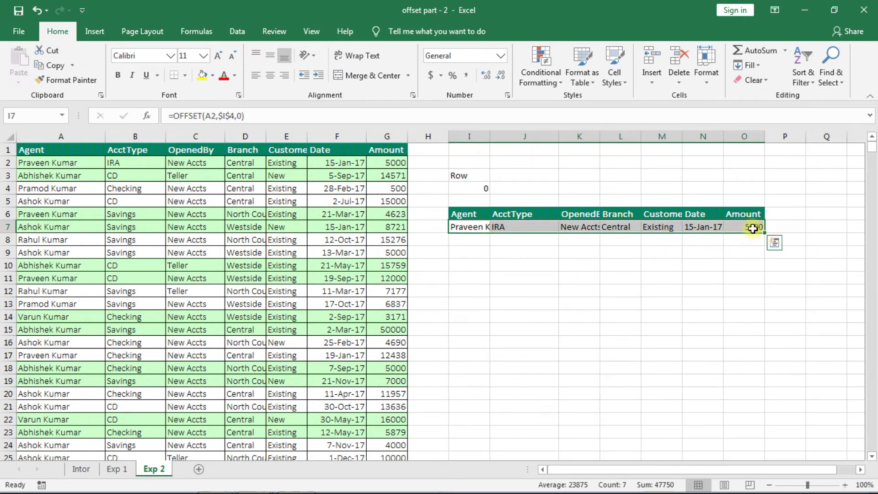
left_click_drag(763, 233, 764, 281)
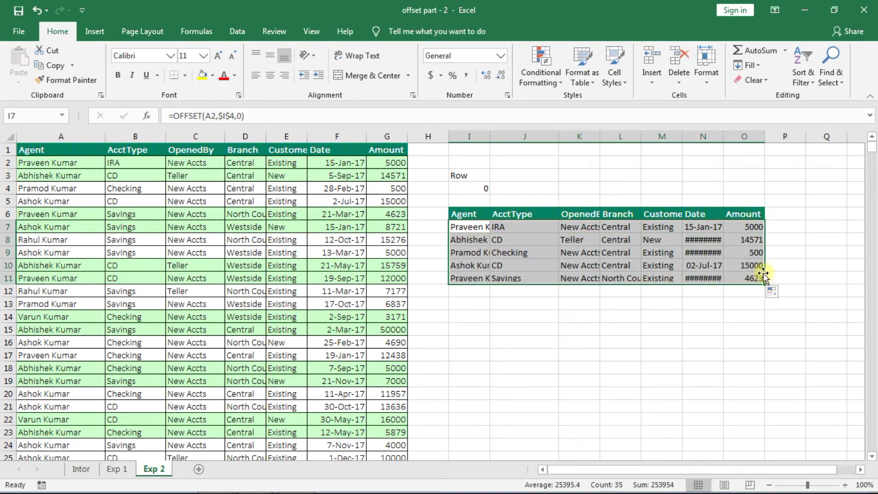
left_click(567, 316)
left_click_drag(723, 137, 732, 137)
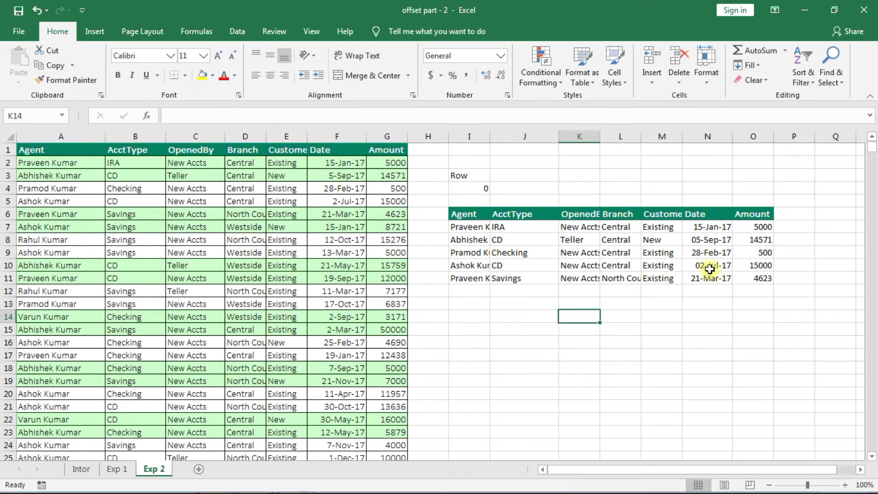
Test the OFFSET view by setting the row offset in I4 to 1, 2, 3 and 4 in turn
left_click(472, 189)
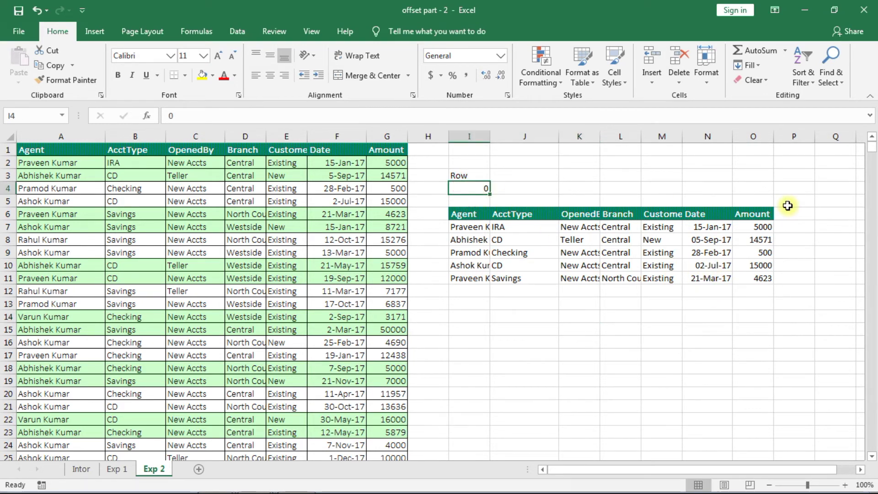
type("1")
key("Return")
key("Up")
type("2")
key("Return")
key("Up")
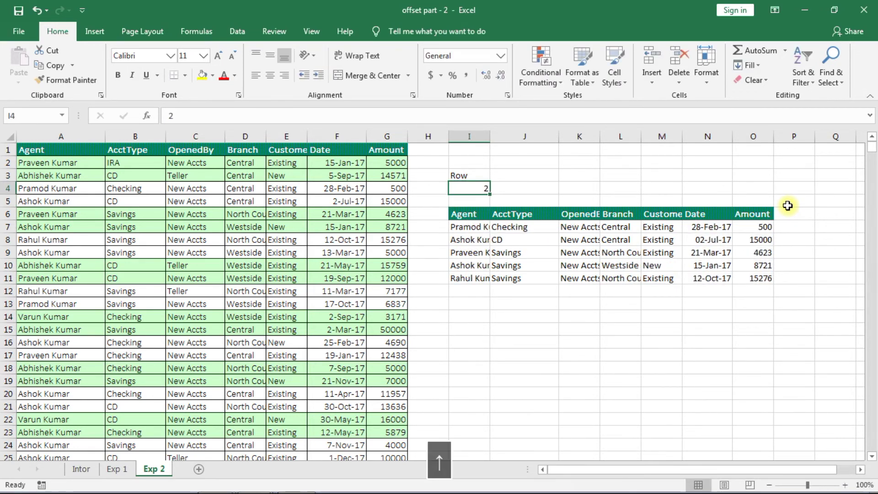
type("3")
key("Return")
key("Up")
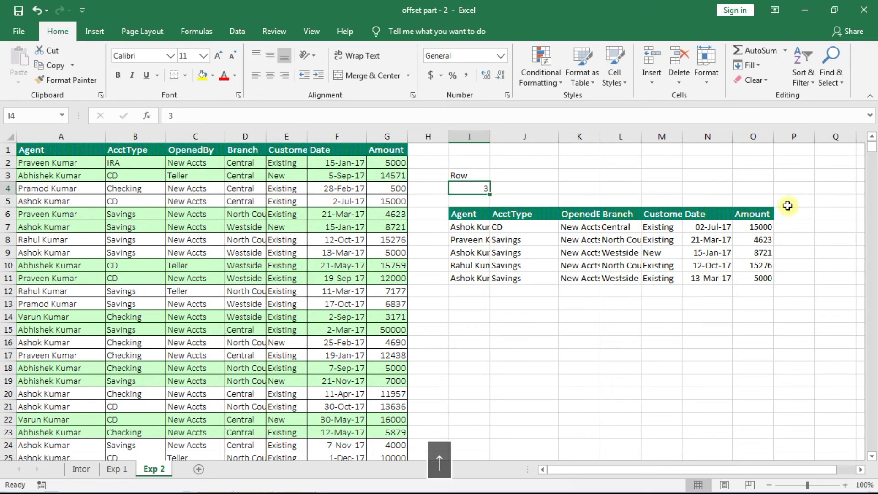
type("4")
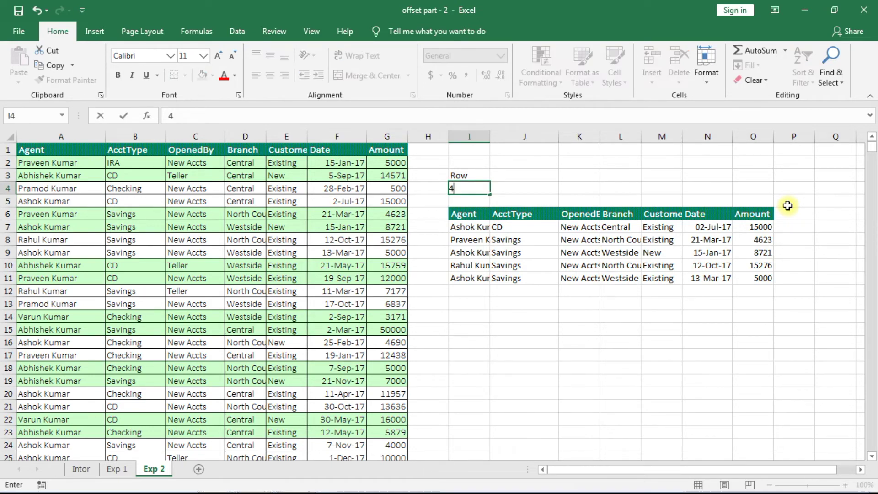
key("Return")
key("Up")
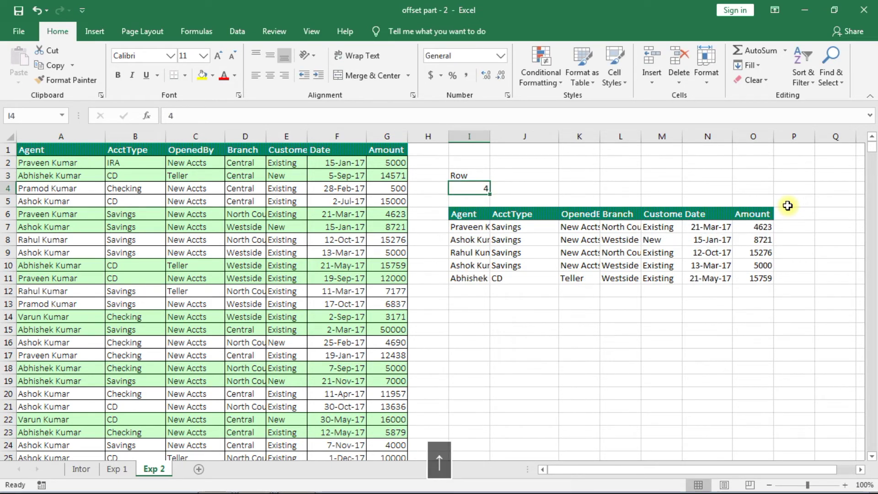
Try a row offset of 500 in I4, then reset it to 0
type("500")
key("Return")
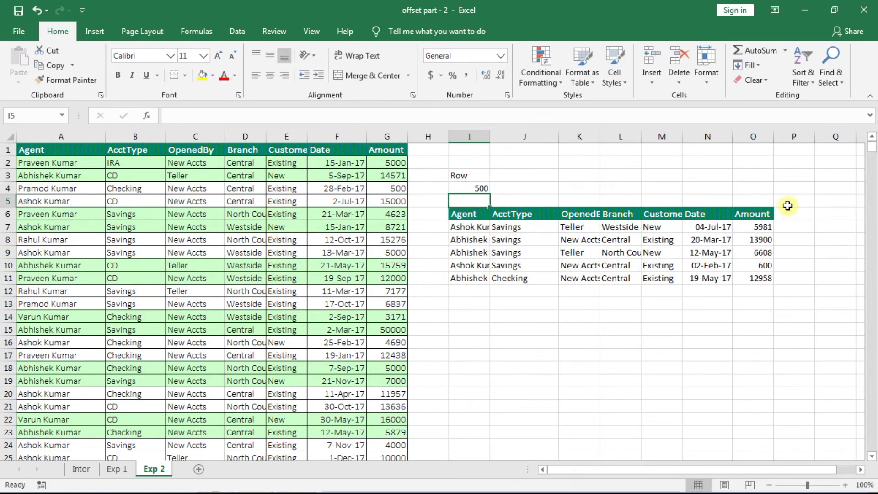
key("Up")
type("1")
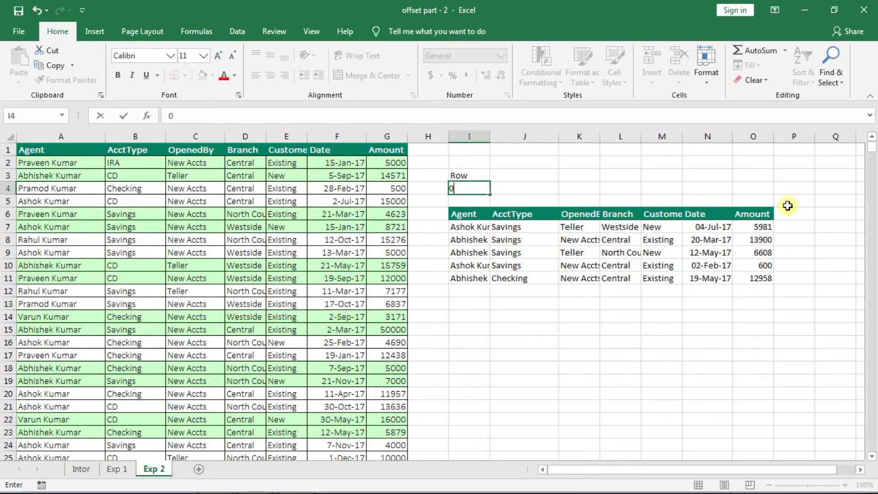
key("Return")
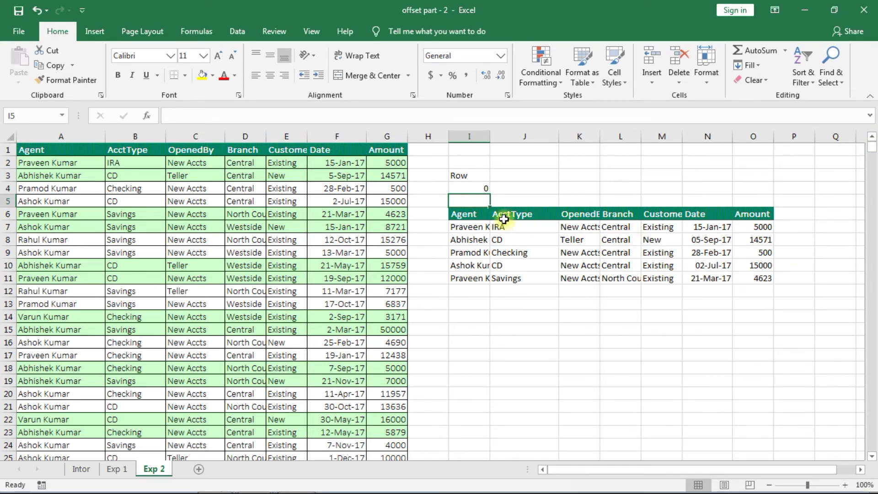
Narrow column P beside the Amount column of the OFFSET view
left_click(788, 214)
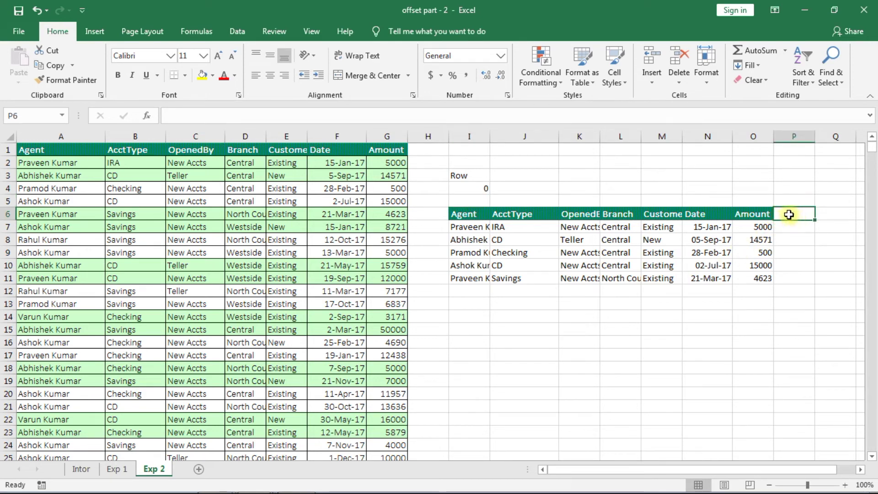
left_click_drag(787, 212, 787, 286)
left_click(747, 316)
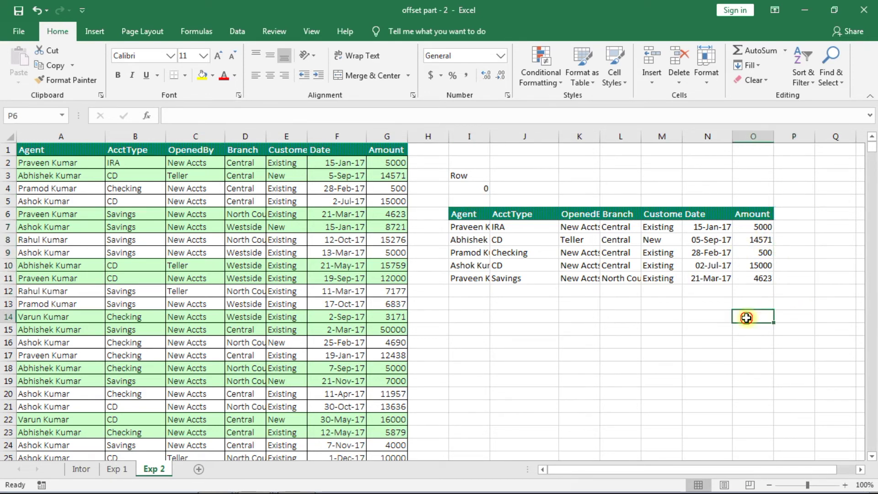
left_click_drag(815, 140, 798, 140)
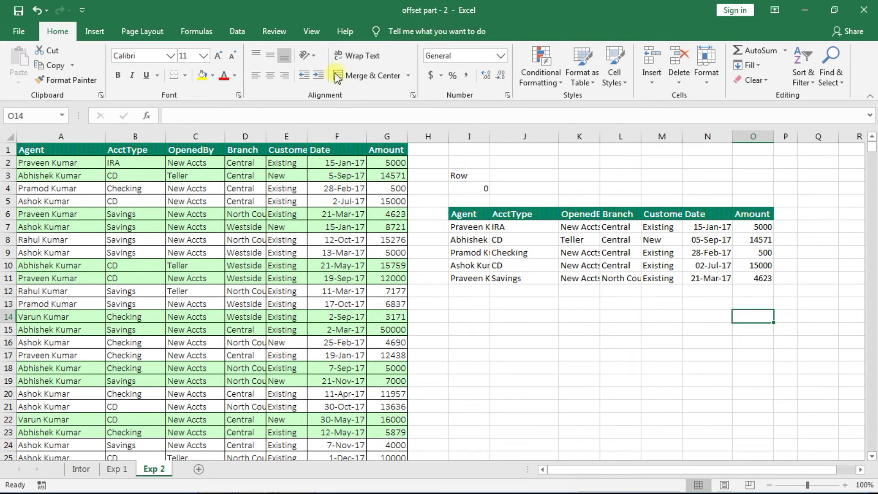
Enable the Developer tab in the ribbon customization options
left_click(18, 33)
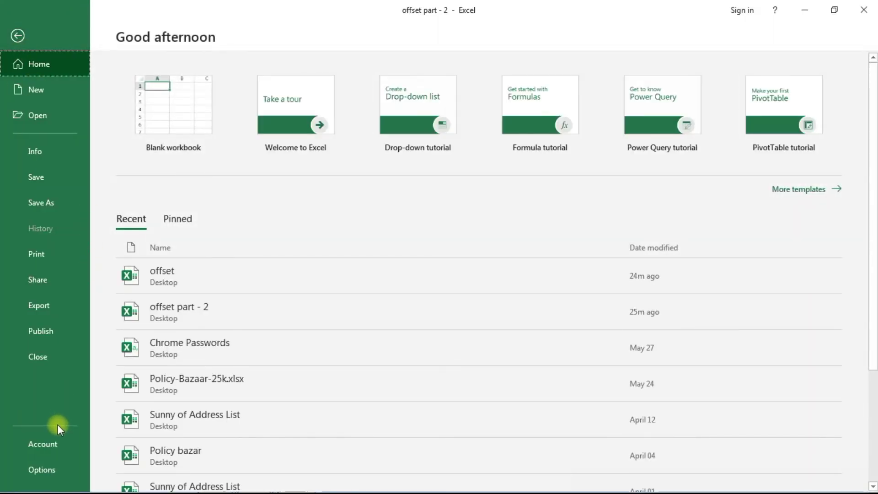
left_click(50, 470)
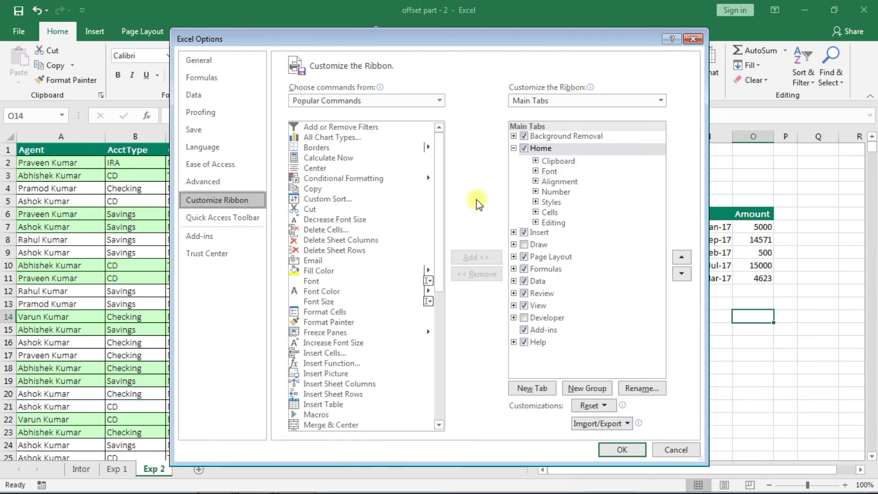
left_click(514, 148)
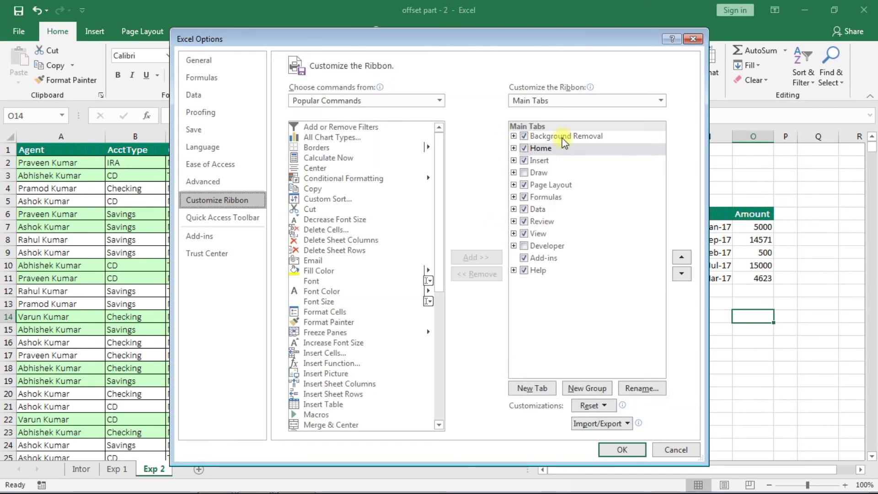
left_click(524, 247)
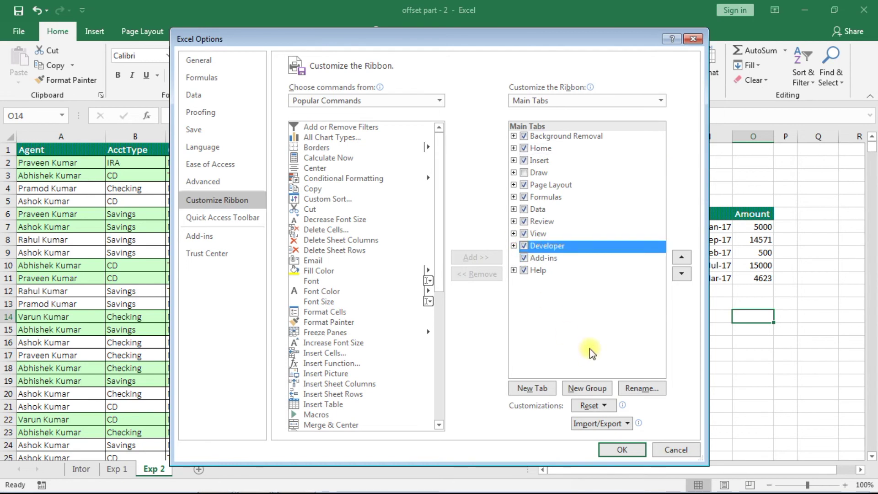
left_click(629, 450)
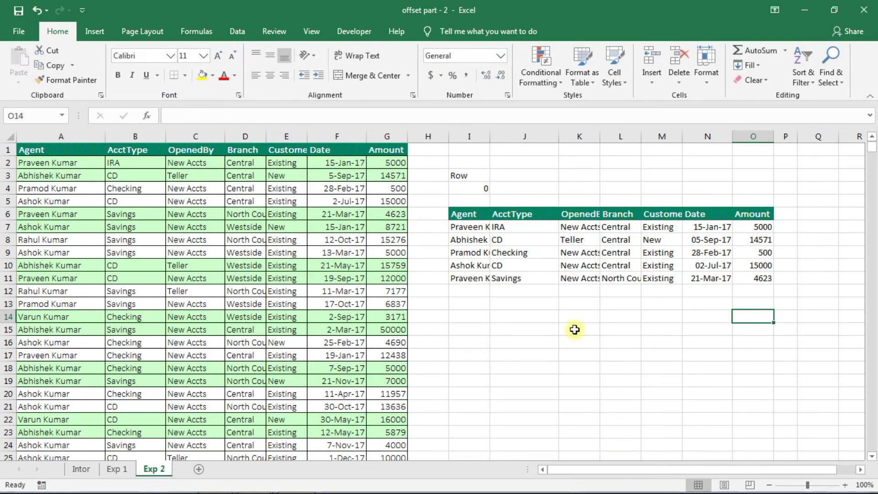
Insert a vertical form-control scroll bar in column P beside the OFFSET view, spanning rows 6 to 11
left_click(556, 329)
left_click(354, 35)
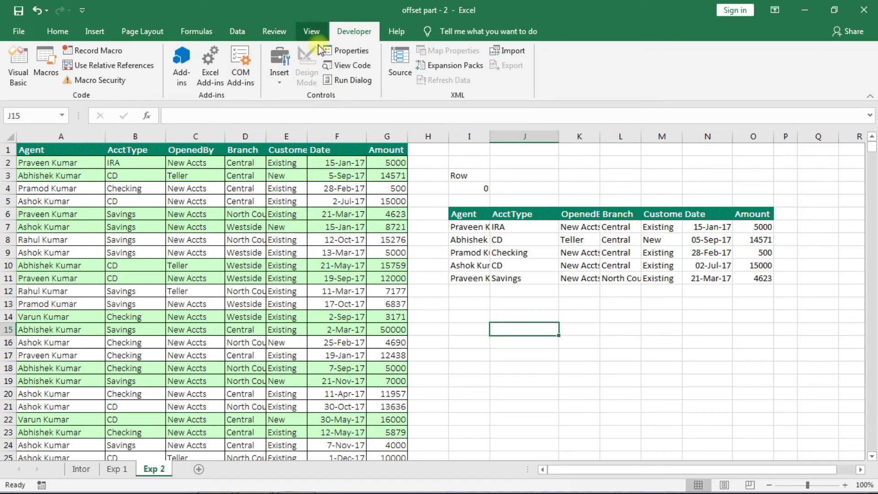
left_click(279, 82)
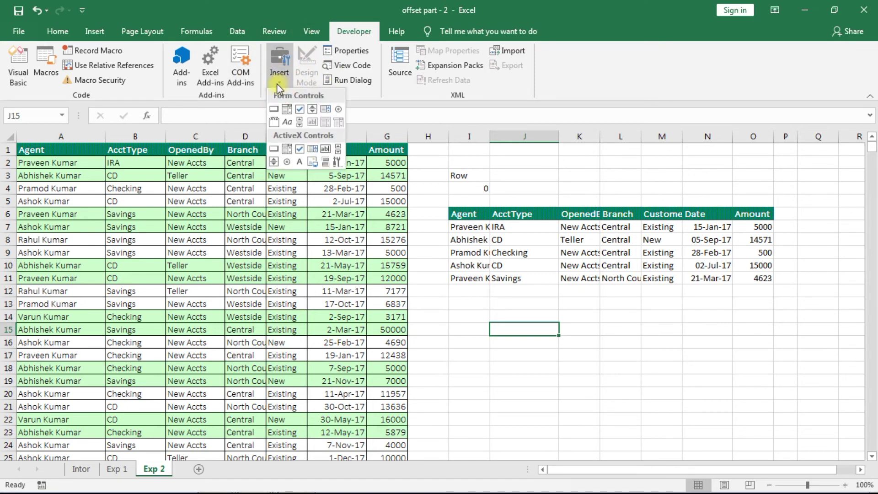
left_click(300, 122)
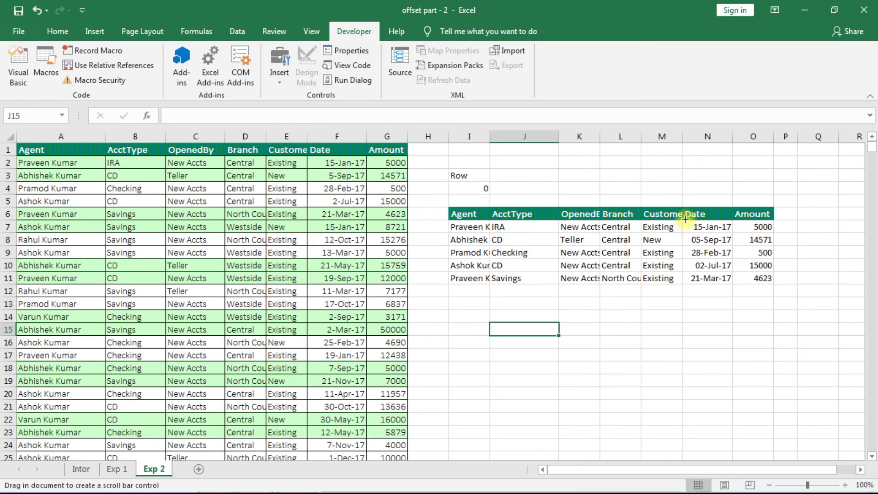
left_click_drag(775, 208, 799, 255)
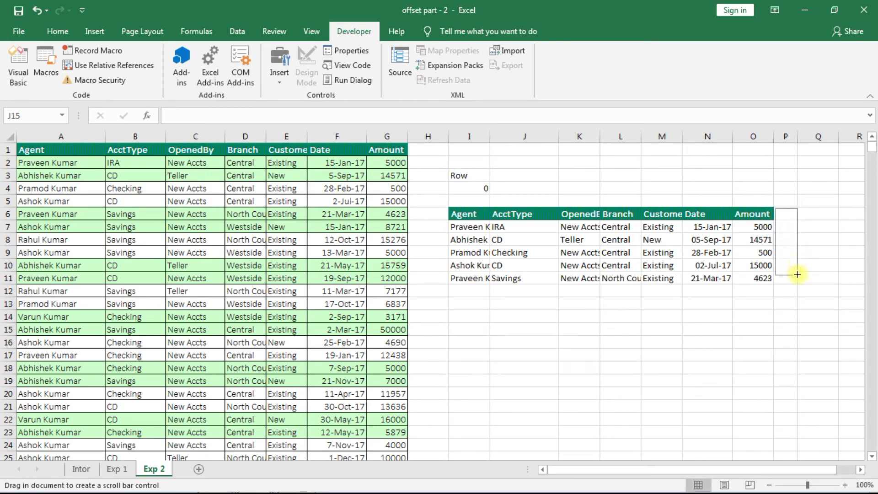
left_click_drag(799, 284, 800, 284)
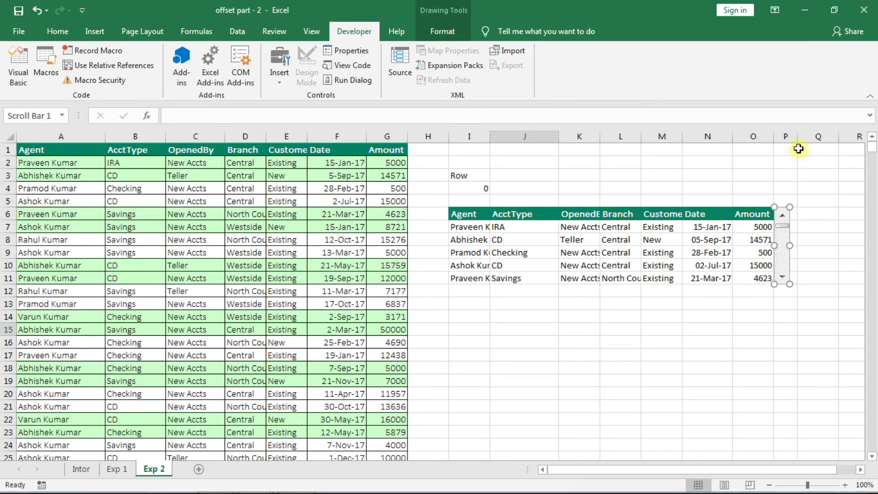
Narrow column P to match the scroll bar's width and deselect the scroll bar
left_click(792, 163)
left_click_drag(798, 137, 791, 138)
left_click(728, 304)
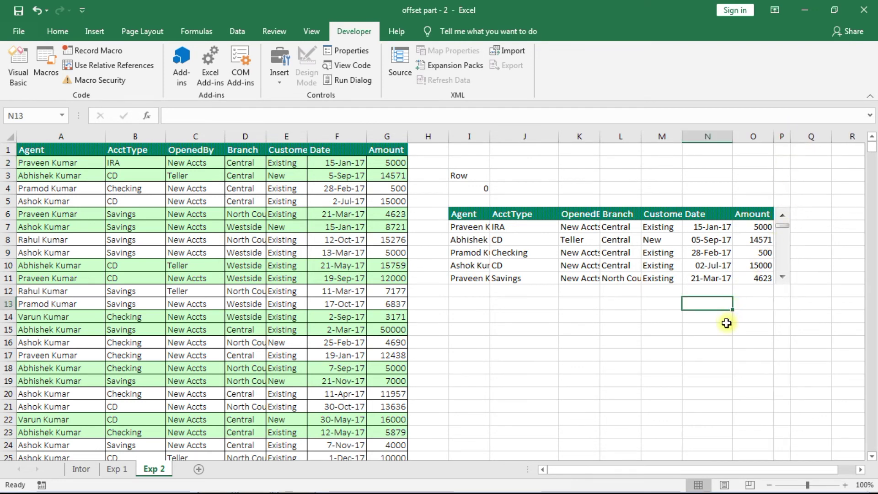
Link the scroll bar beside the OFFSET view to cell $I$4 in its control format settings and deselect it
right_click(787, 235)
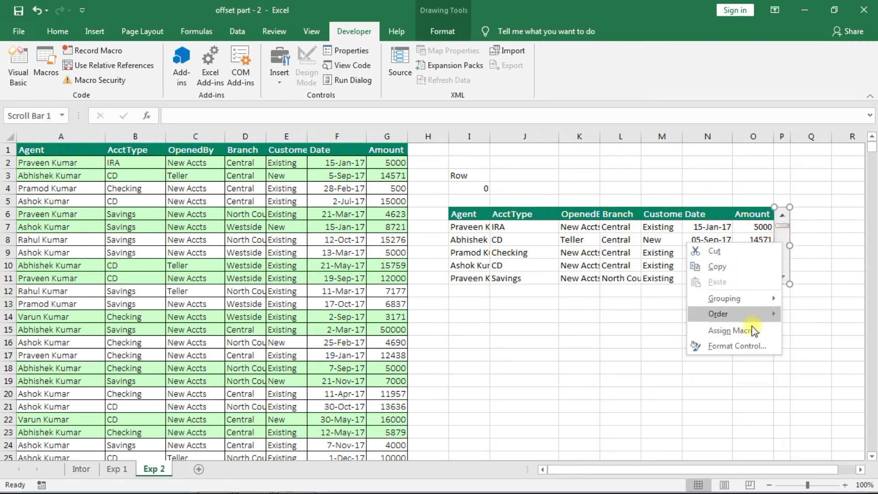
left_click(745, 348)
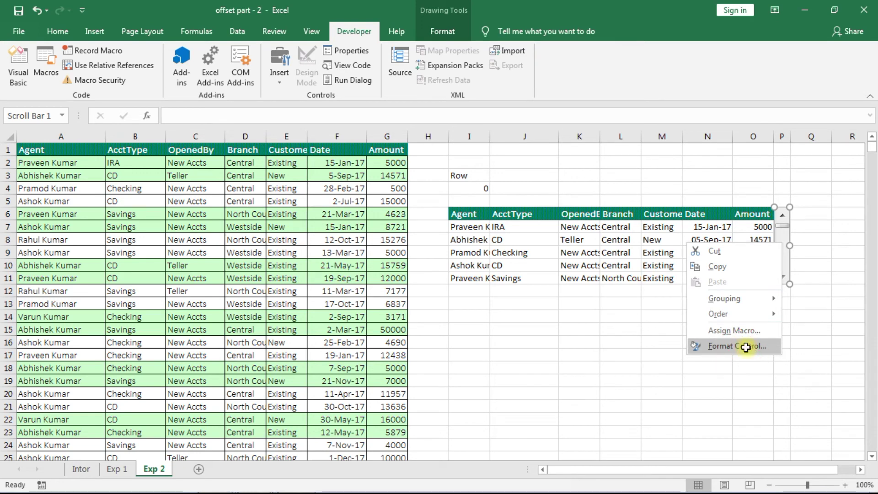
left_click_drag(378, 137, 570, 220)
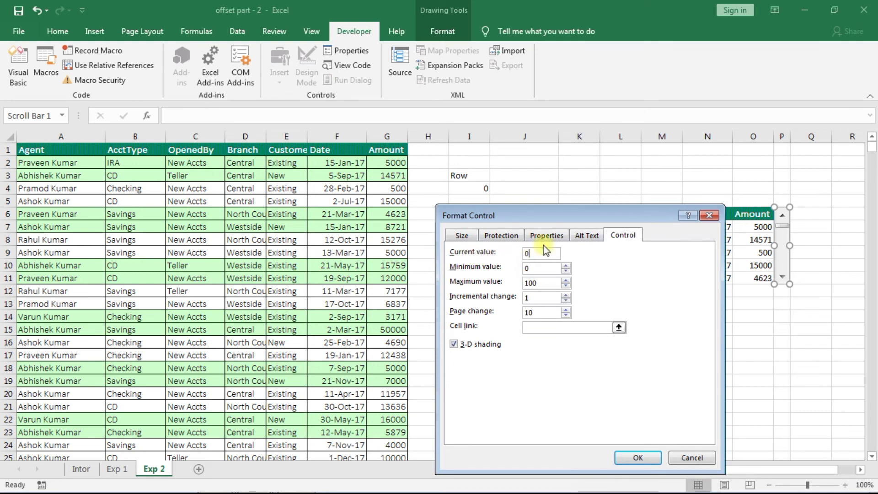
left_click_drag(553, 215, 553, 232)
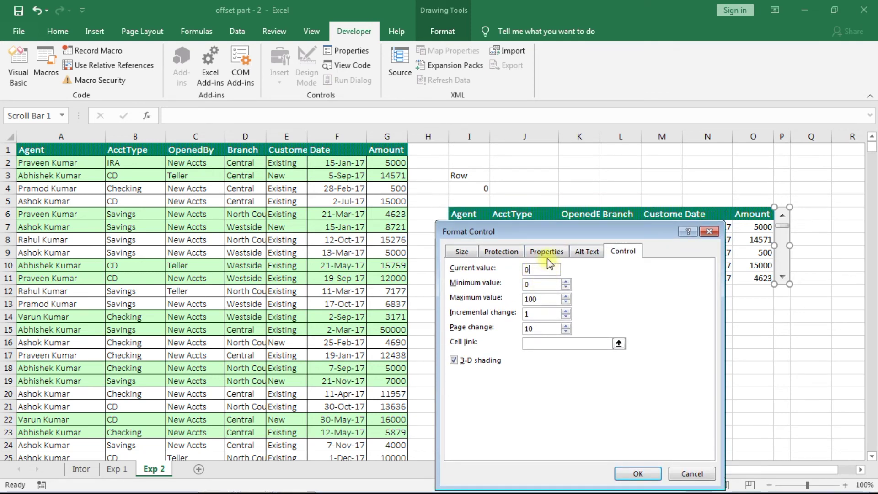
left_click(538, 281)
left_click(542, 315)
left_click(550, 344)
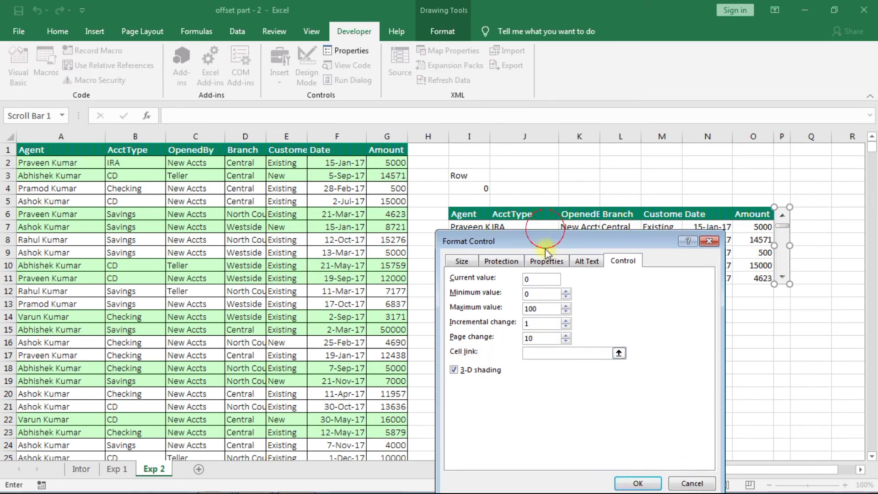
left_click_drag(545, 229, 545, 278)
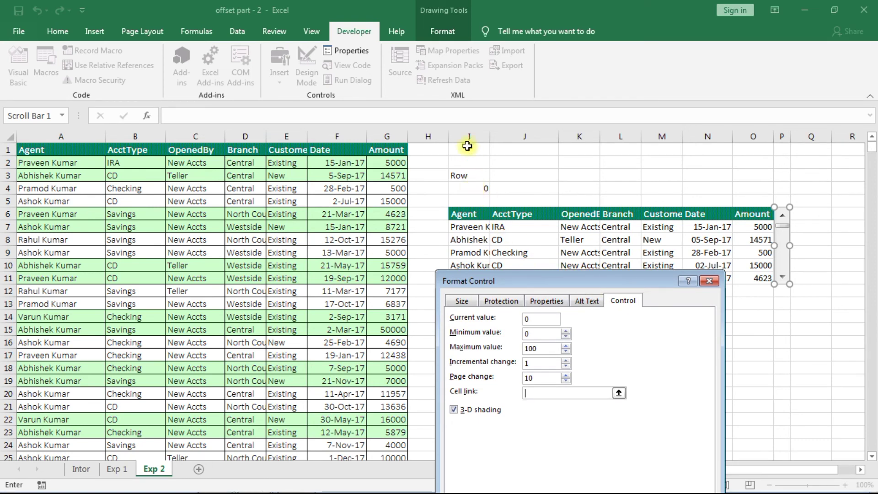
left_click(467, 188)
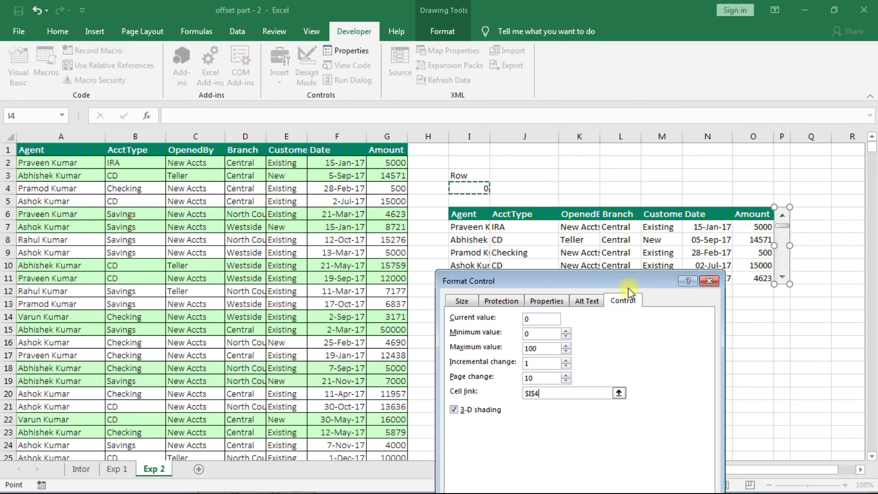
left_click_drag(584, 272, 550, 128)
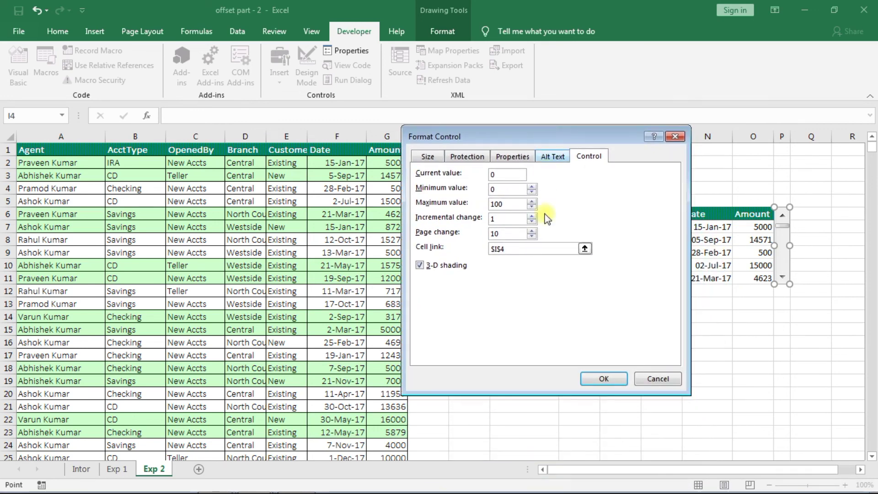
left_click(604, 379)
left_click(629, 328)
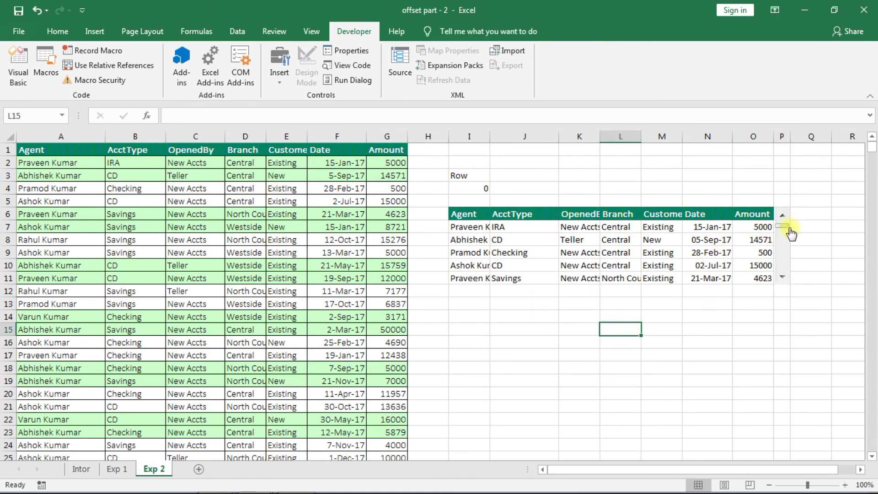
Test the linked scroll bar by moving it between 0 and 100 and back to 0, checking I4 and the displayed records
left_click_drag(785, 227, 787, 278)
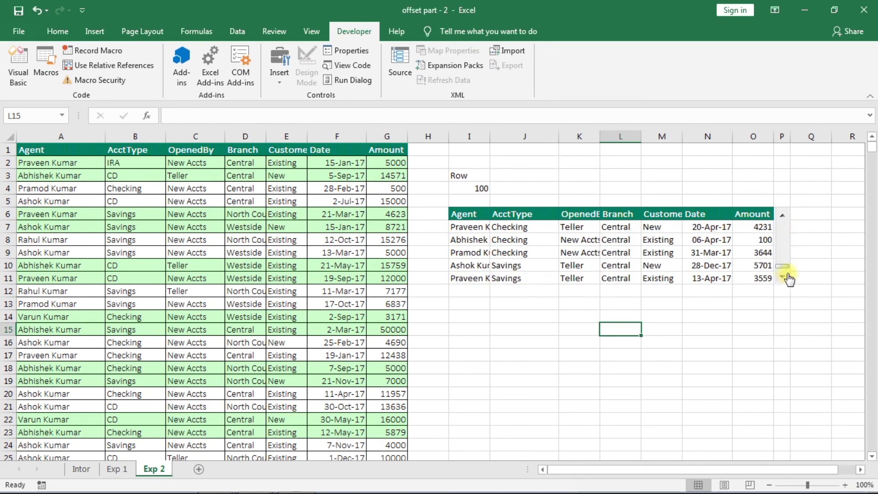
left_click_drag(786, 274, 785, 236)
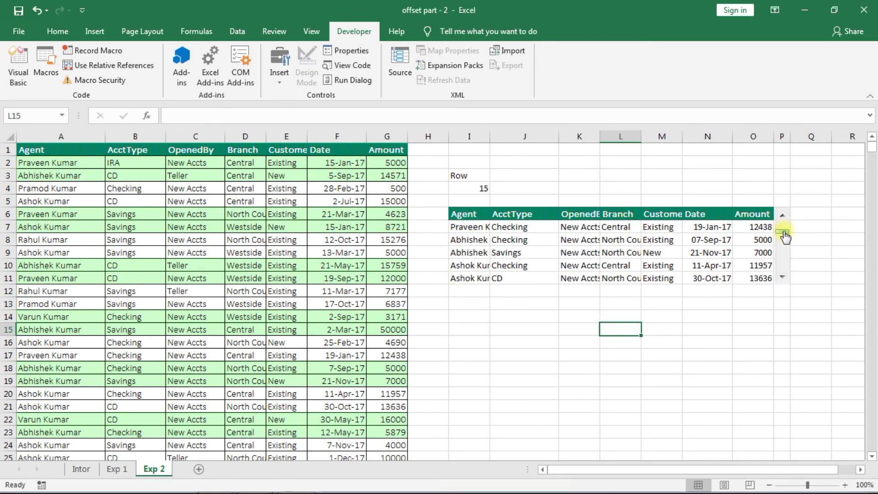
left_click(480, 188)
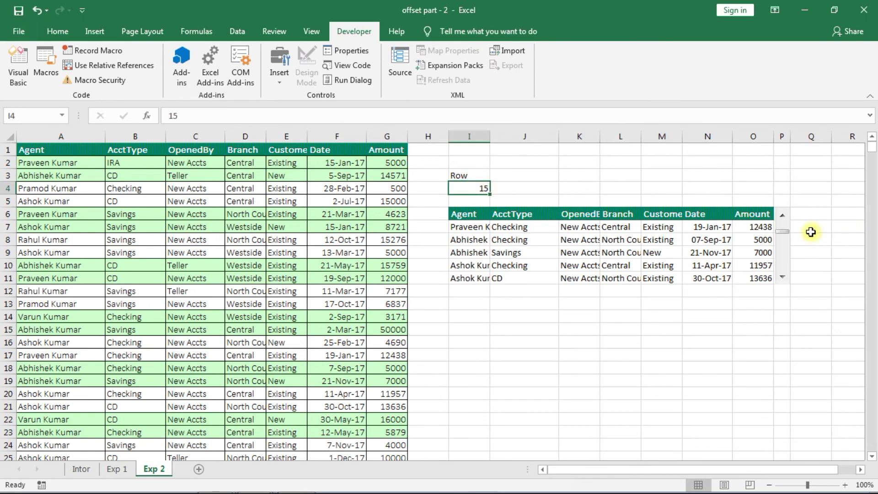
left_click_drag(784, 231, 786, 271)
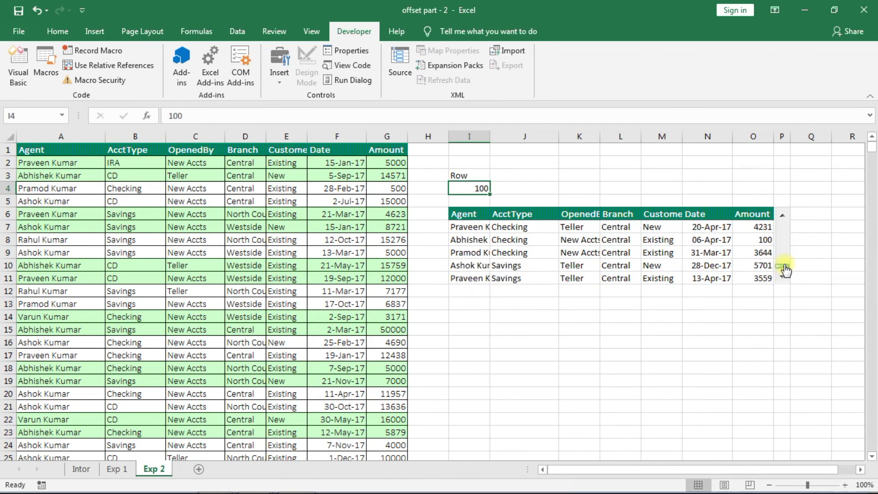
left_click_drag(786, 272, 784, 221)
left_click(784, 252)
left_click_drag(783, 252, 784, 224)
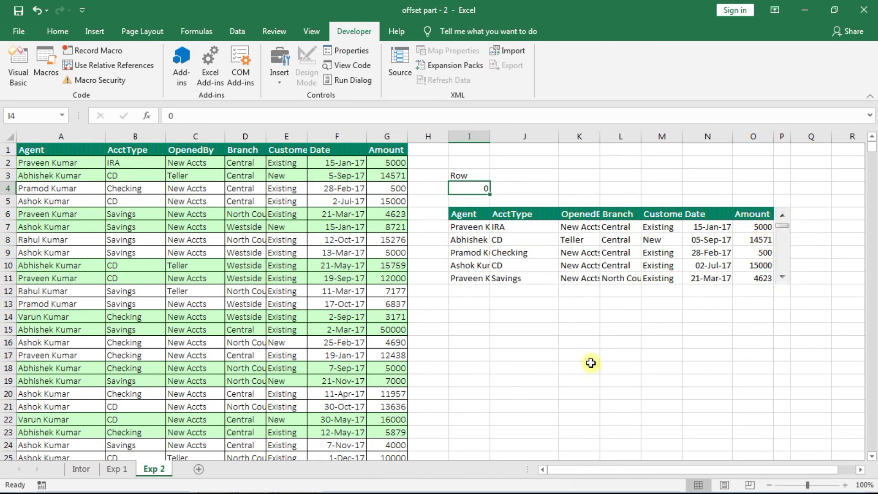